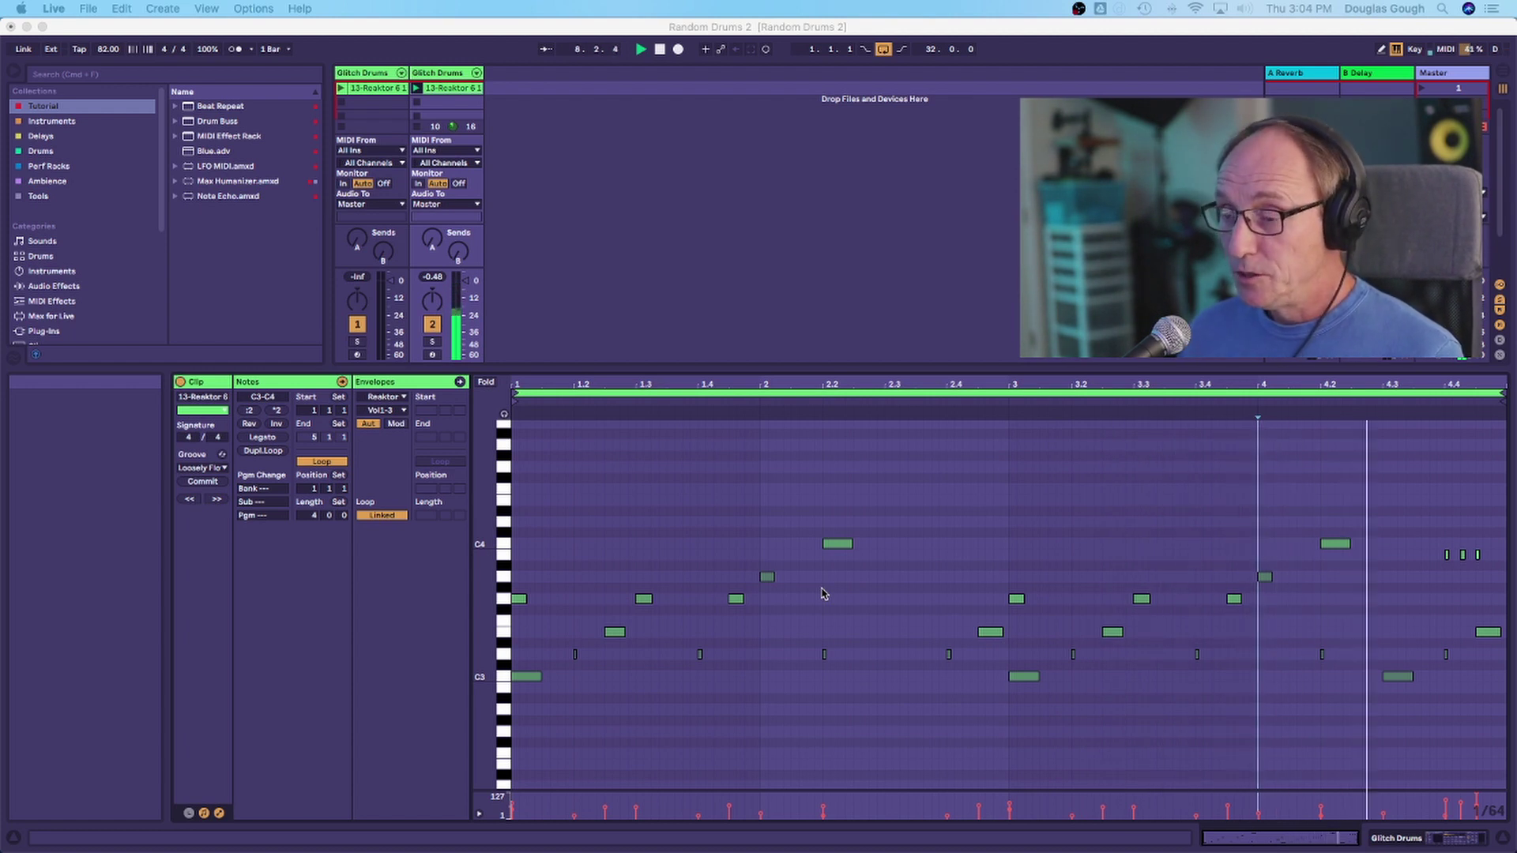
# Show the Glitch Drums device chain (Reaktor 6, Beat Repeat, Drum Buss) instead of clip notes.
pyautogui.hotkey('shift', 'Tab')
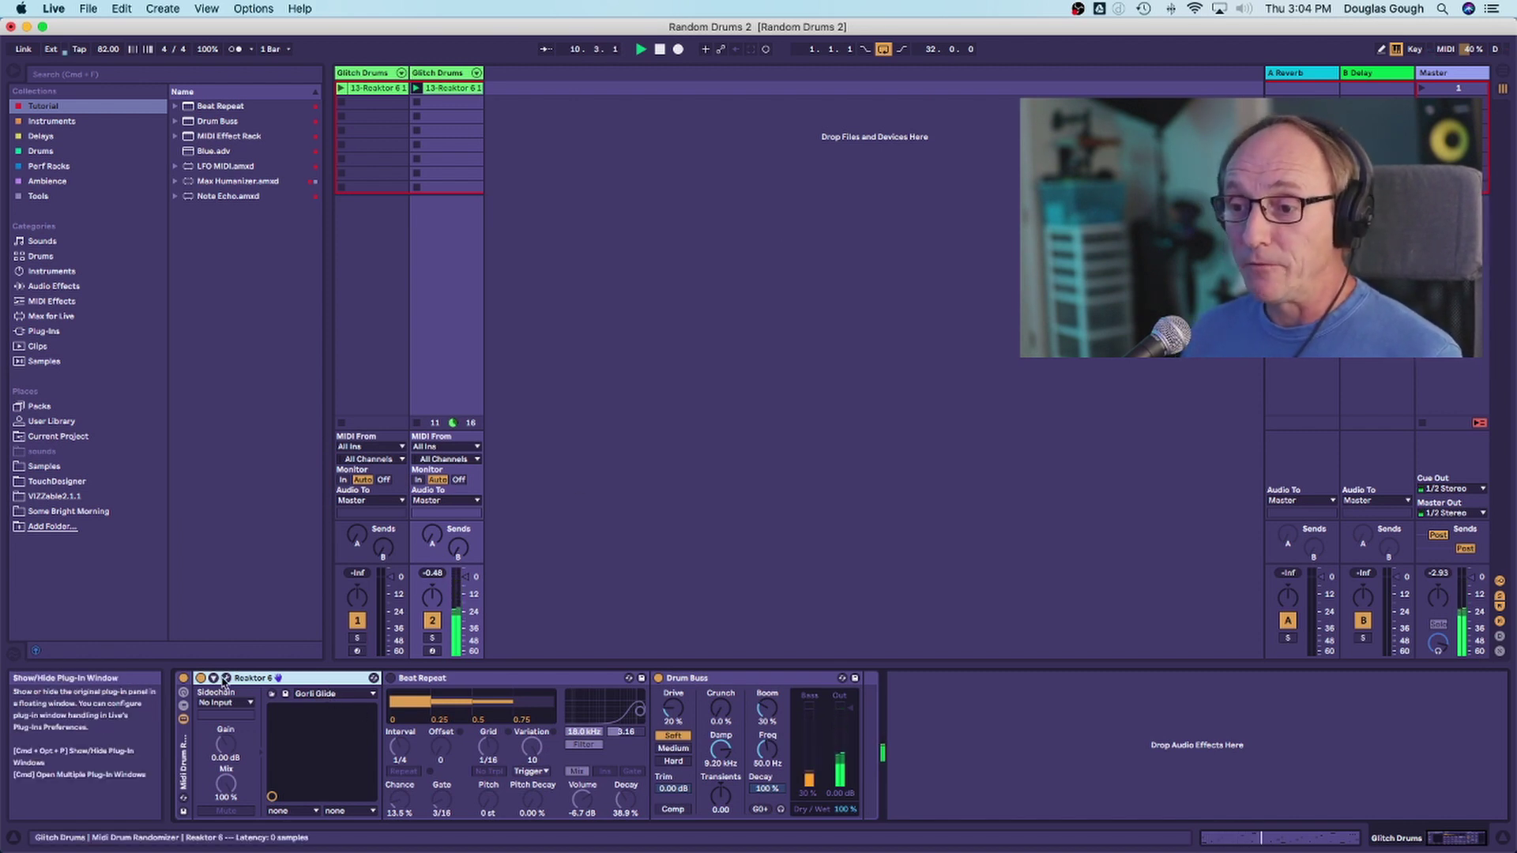
pyautogui.click(225, 679)
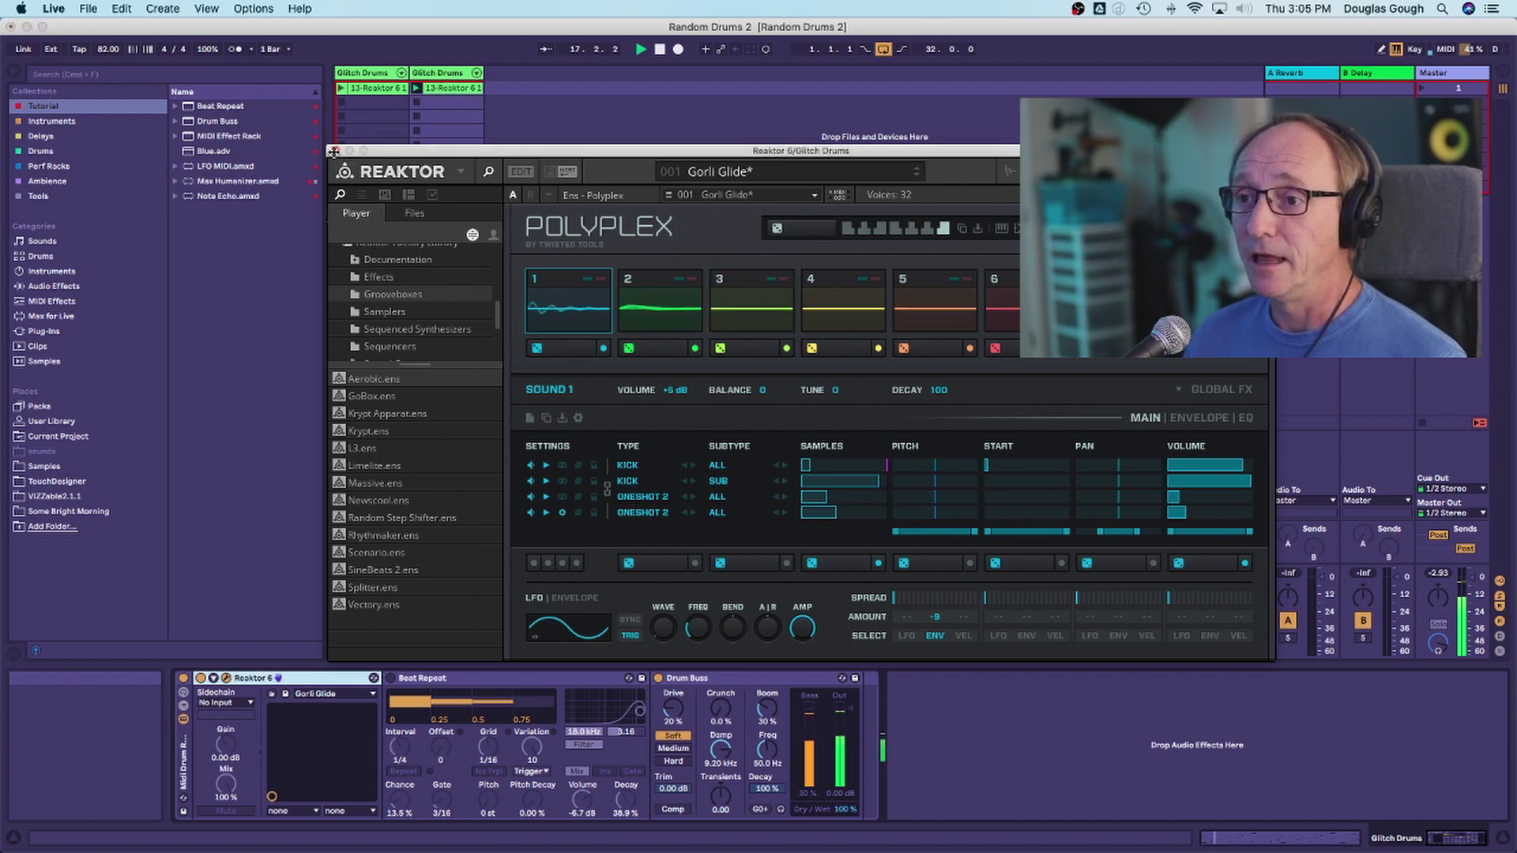
pyautogui.click(334, 151)
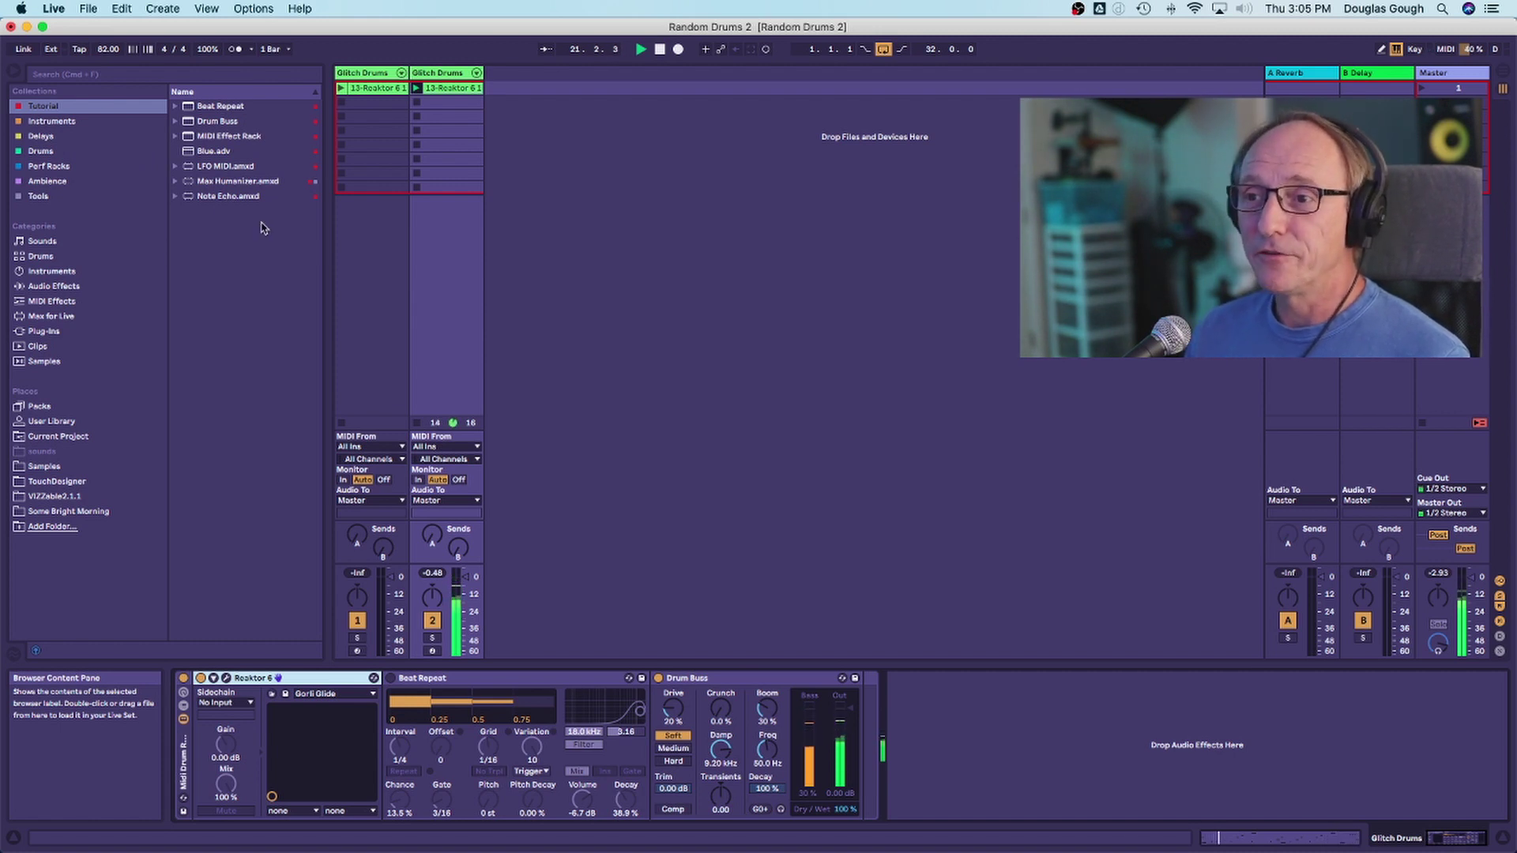
pyautogui.click(221, 154)
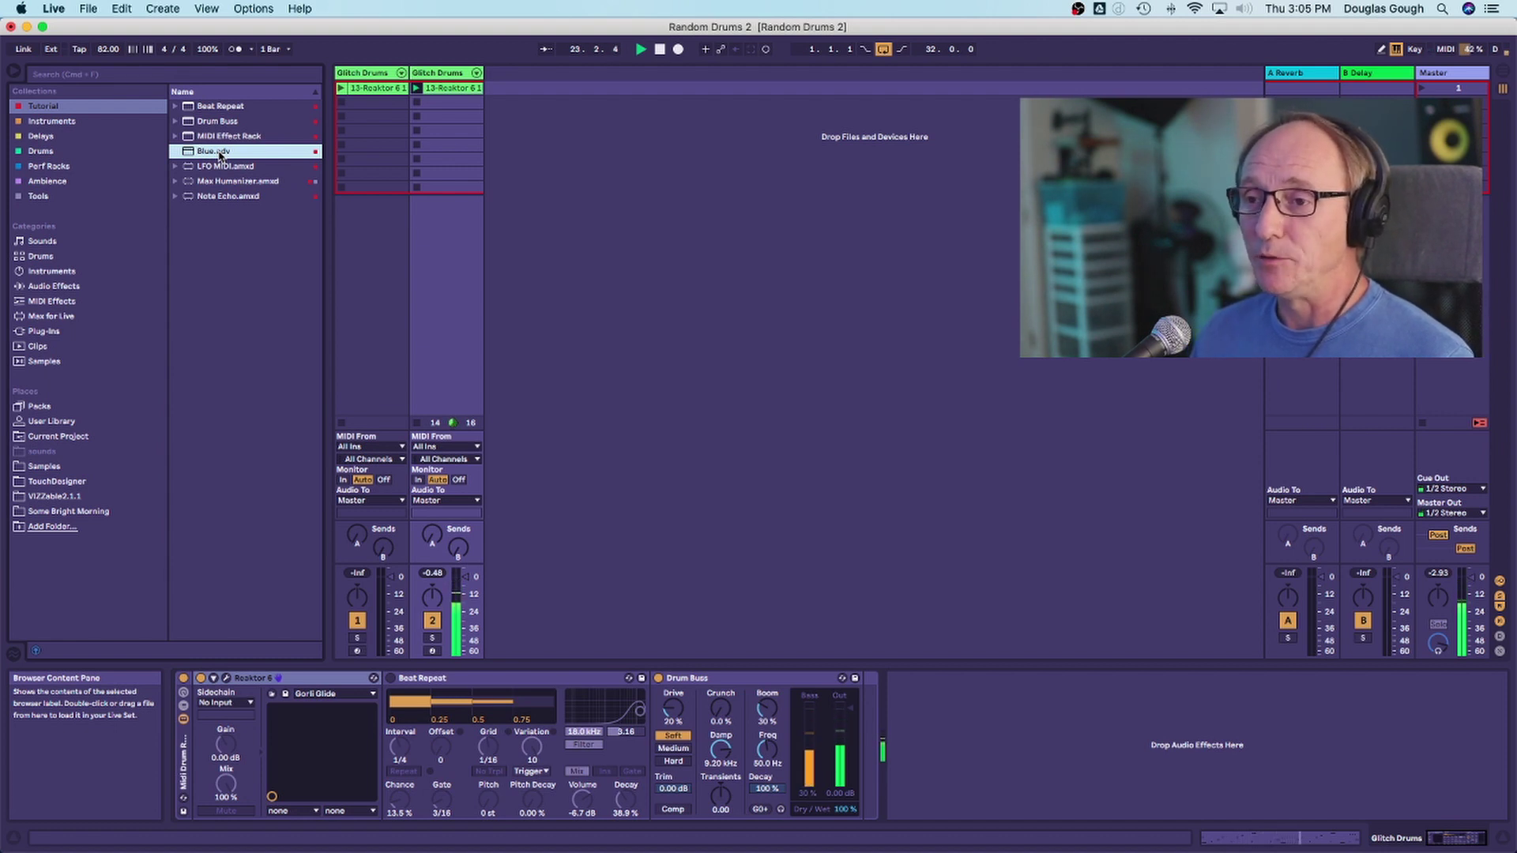
pyautogui.click(79, 301)
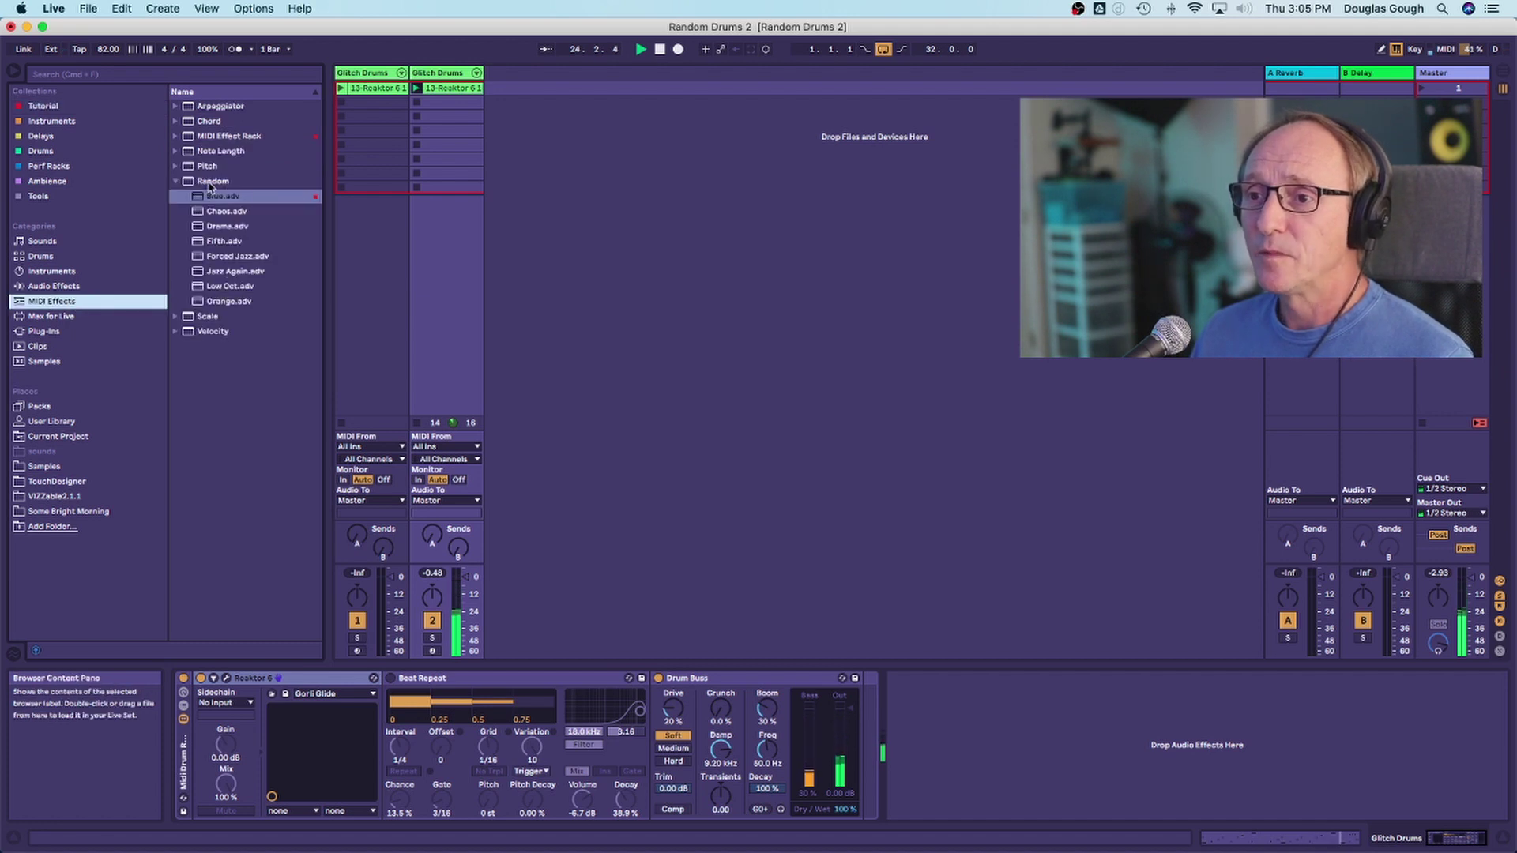
pyautogui.click(73, 106)
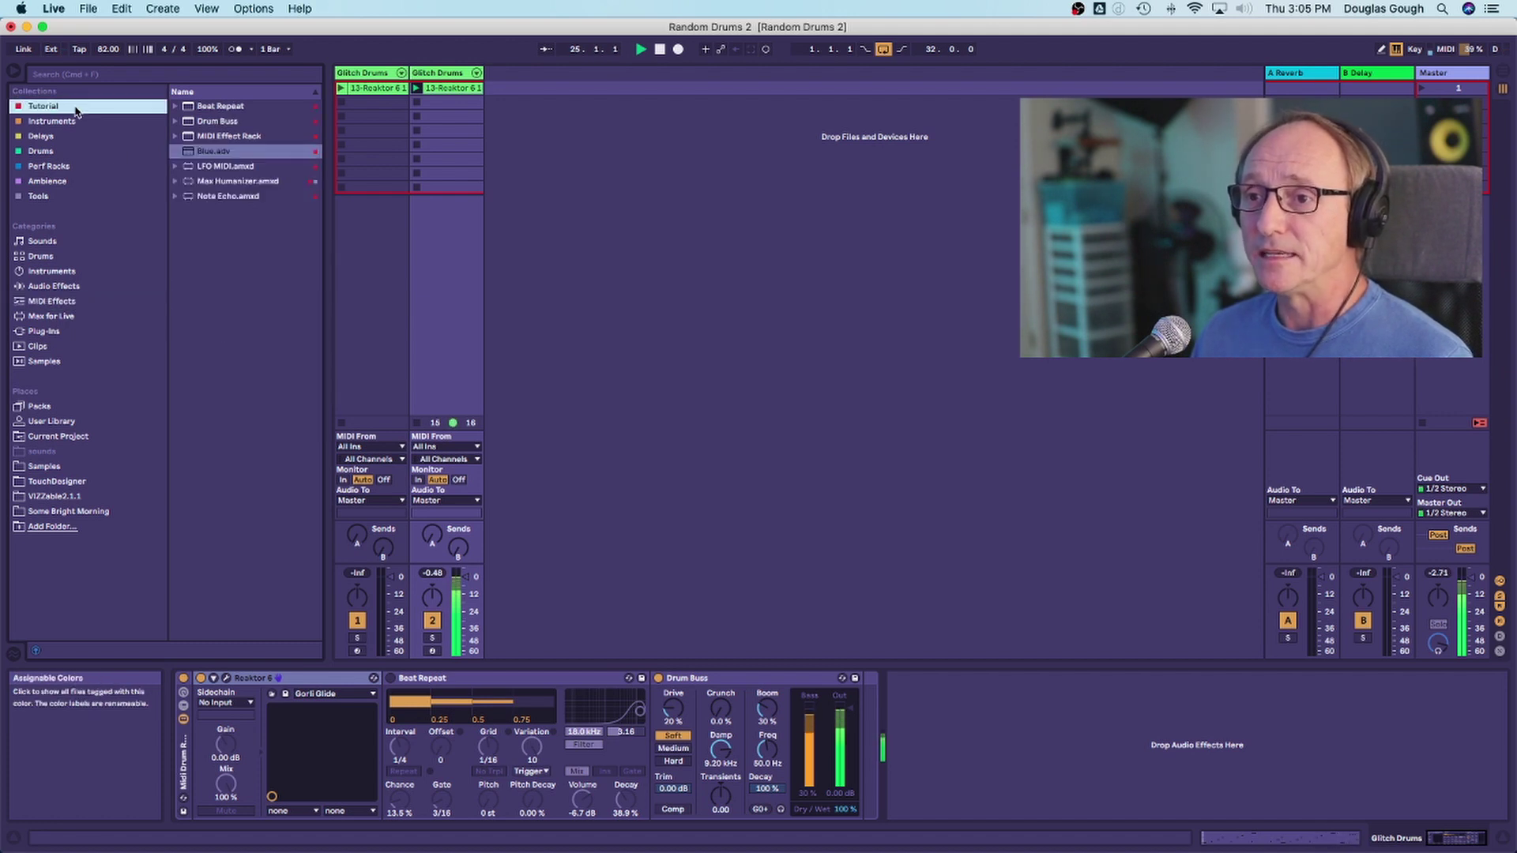
pyautogui.click(189, 154)
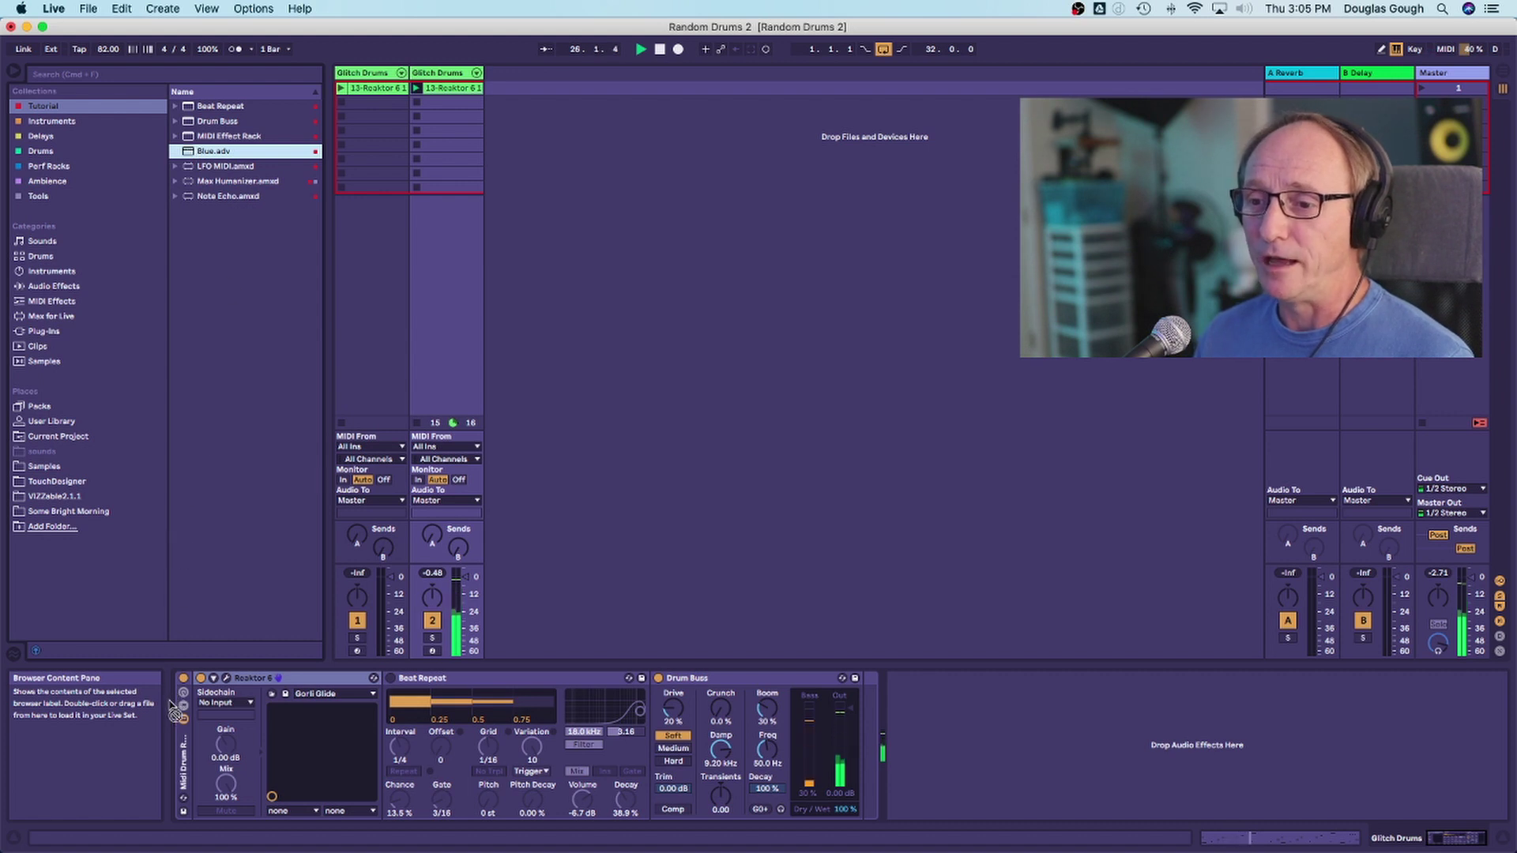
pyautogui.moveTo(174, 712); pyautogui.dragTo(181, 716)
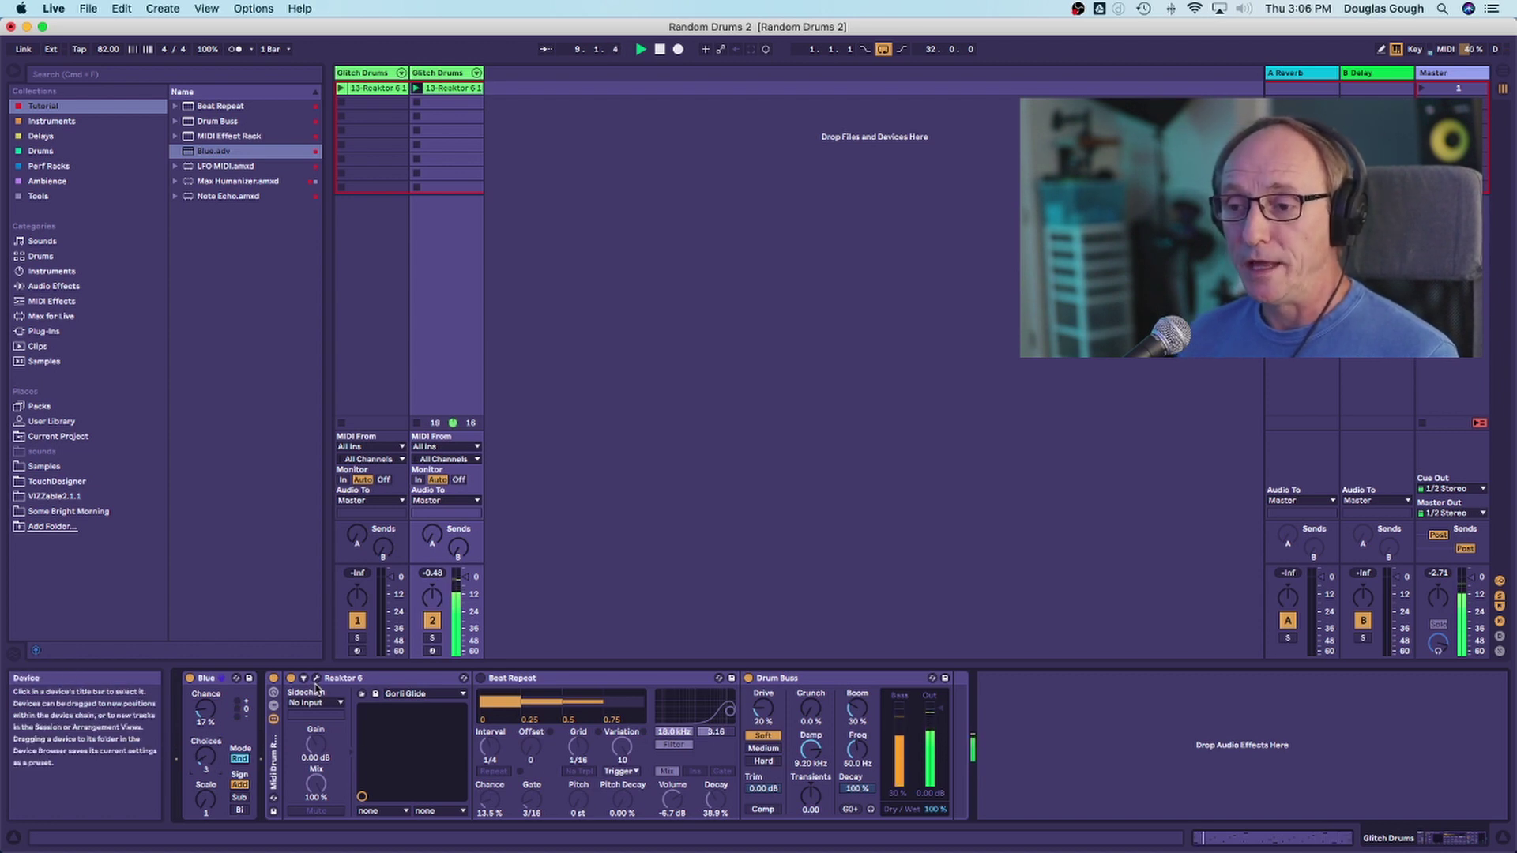
# Open and close the Reaktor window, then insert Max Humanizer between Blue and Reaktor 6.
pyautogui.click(316, 680)
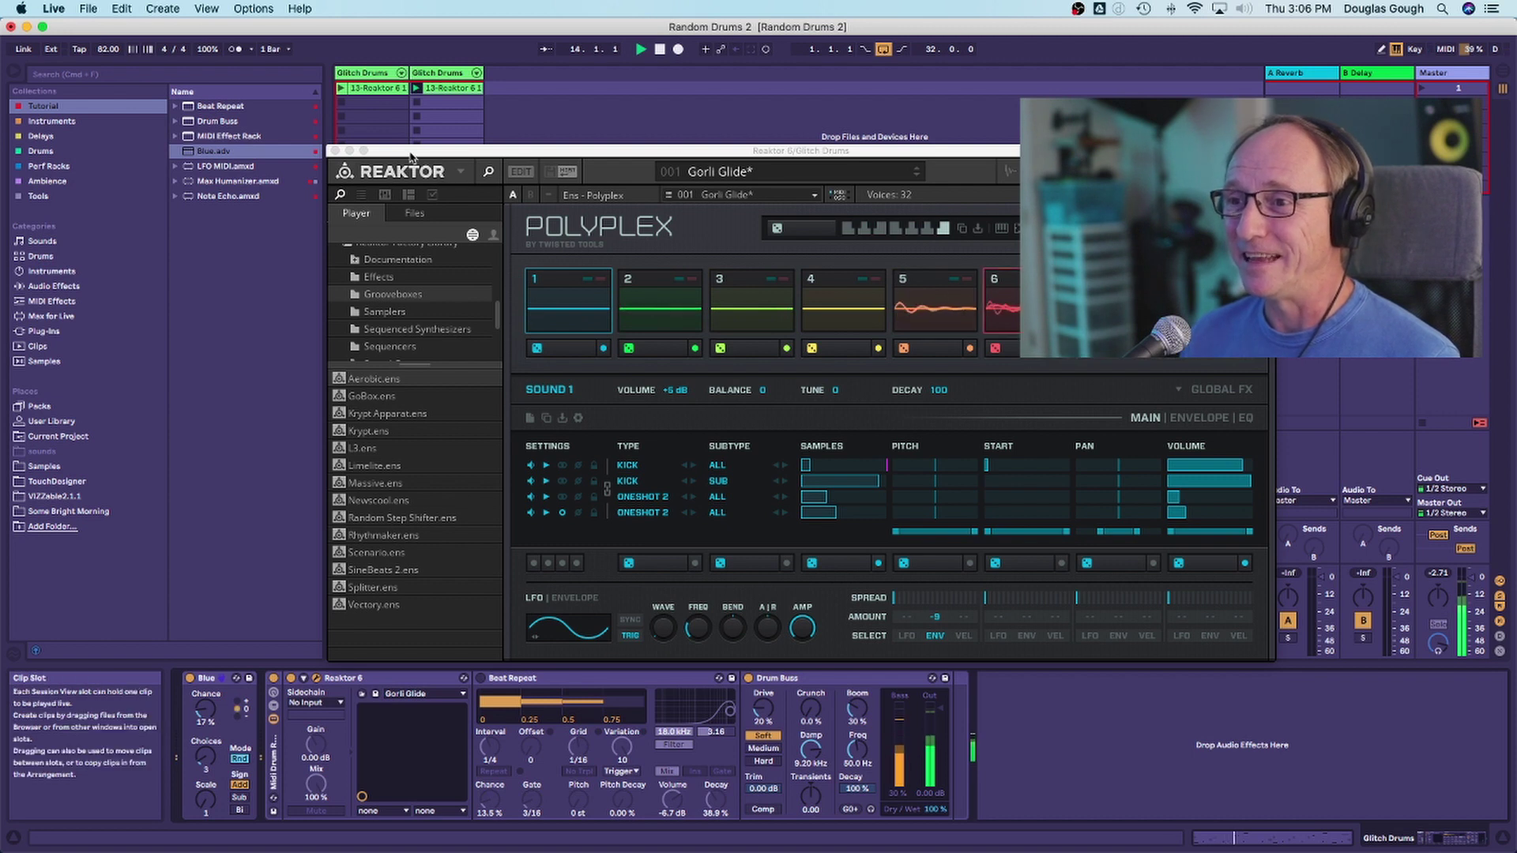
pyautogui.click(335, 150)
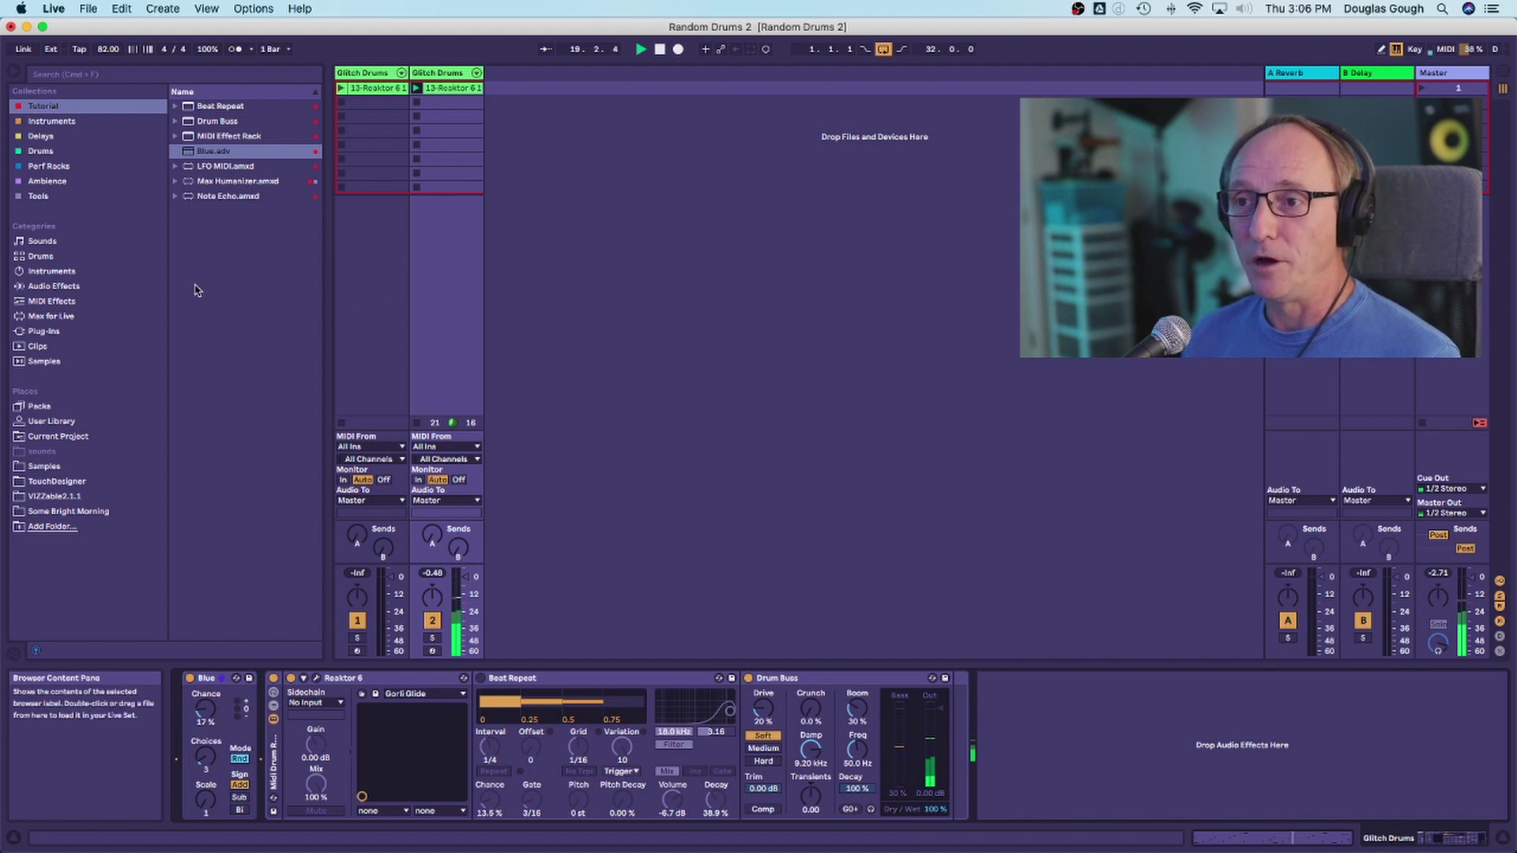
pyautogui.click(236, 181)
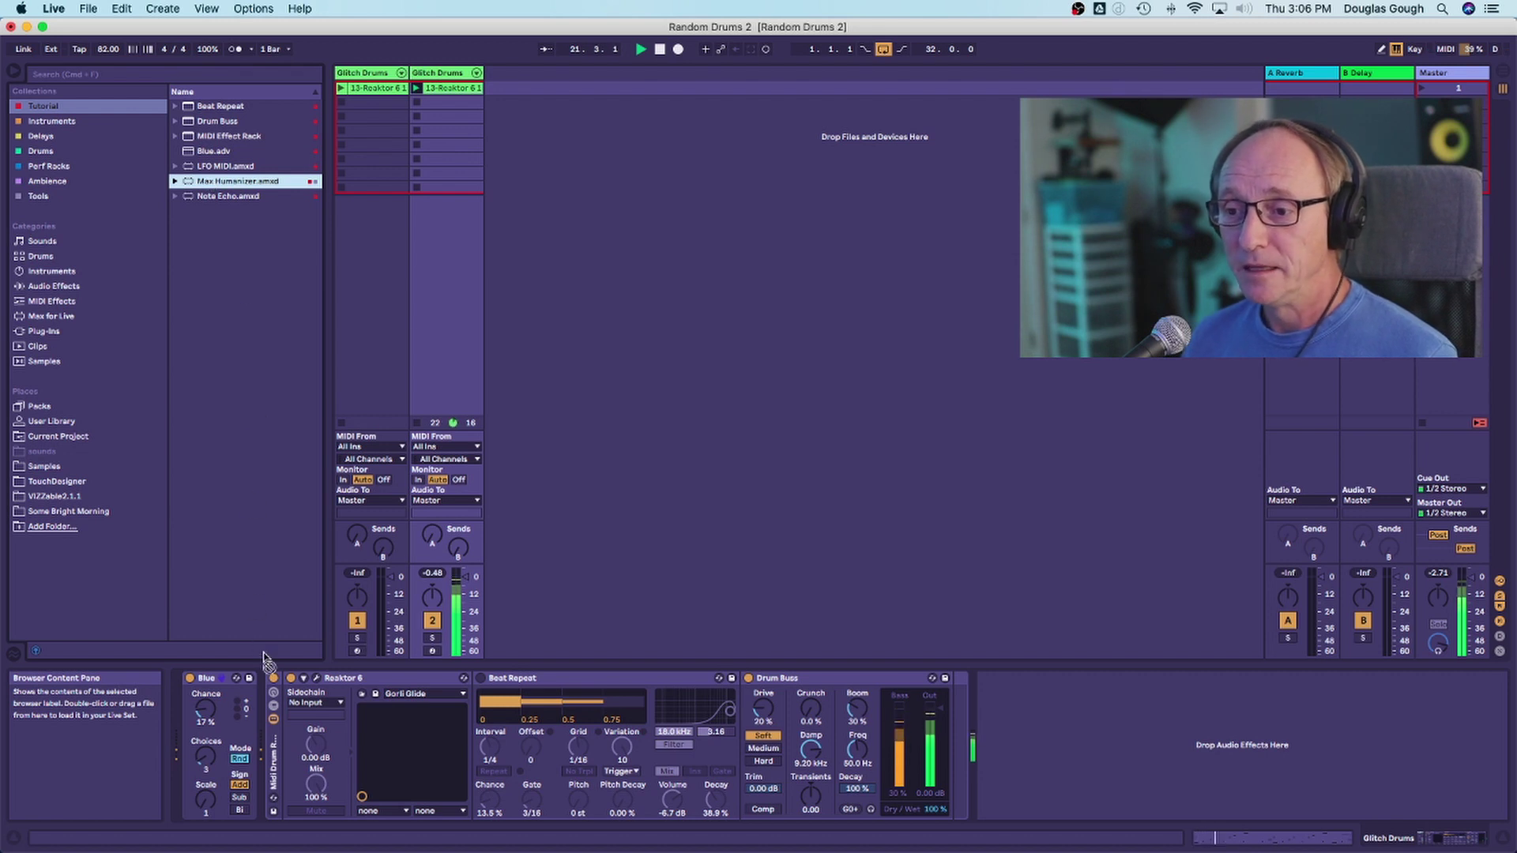
pyautogui.moveTo(266, 660); pyautogui.dragTo(263, 686)
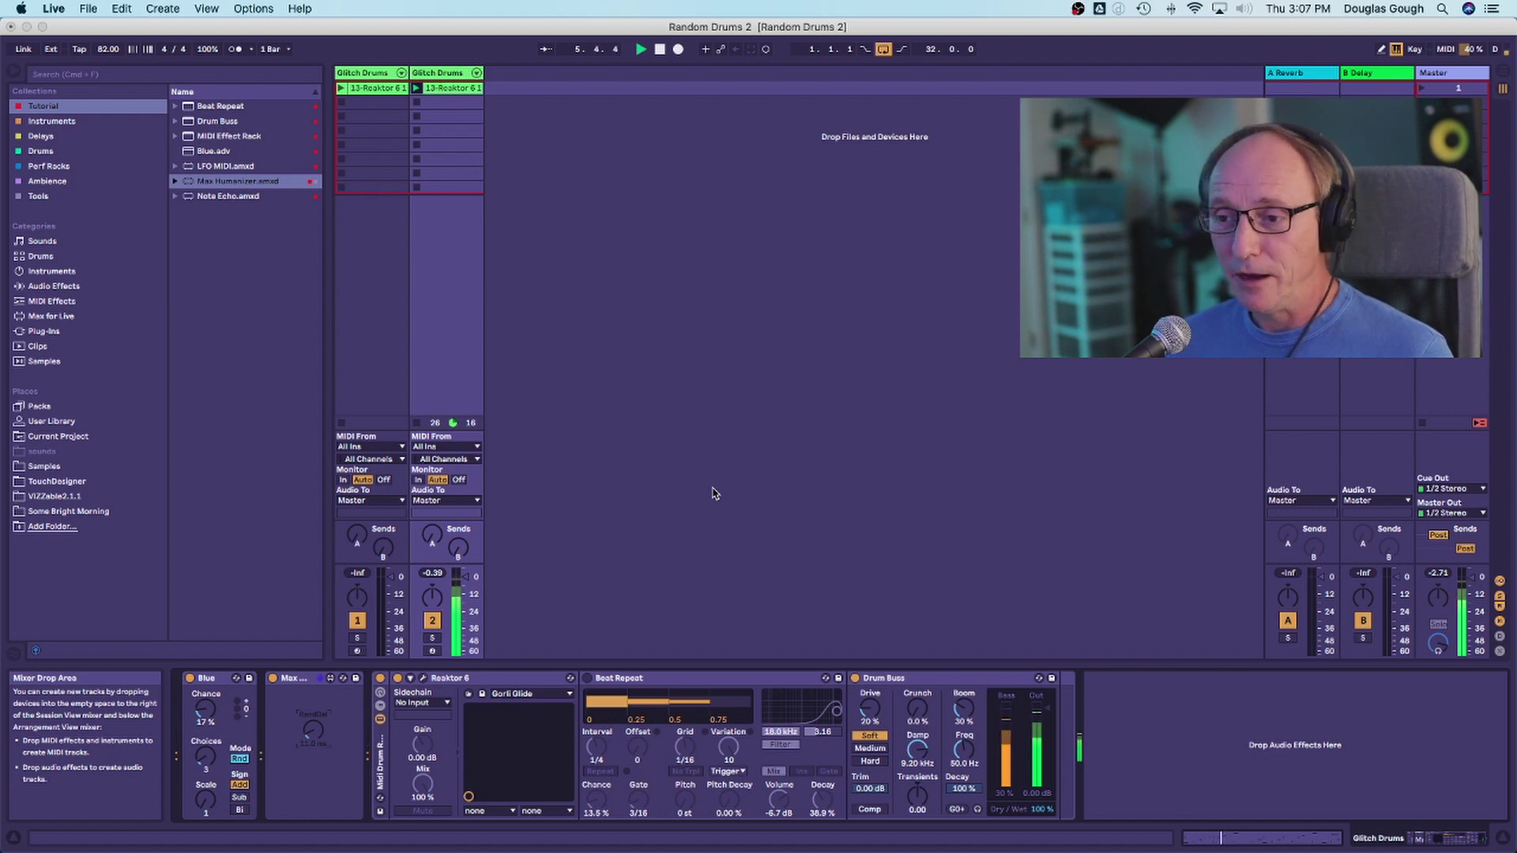
# Select the MIDI Effect Rack in the browser.
pyautogui.click(245, 138)
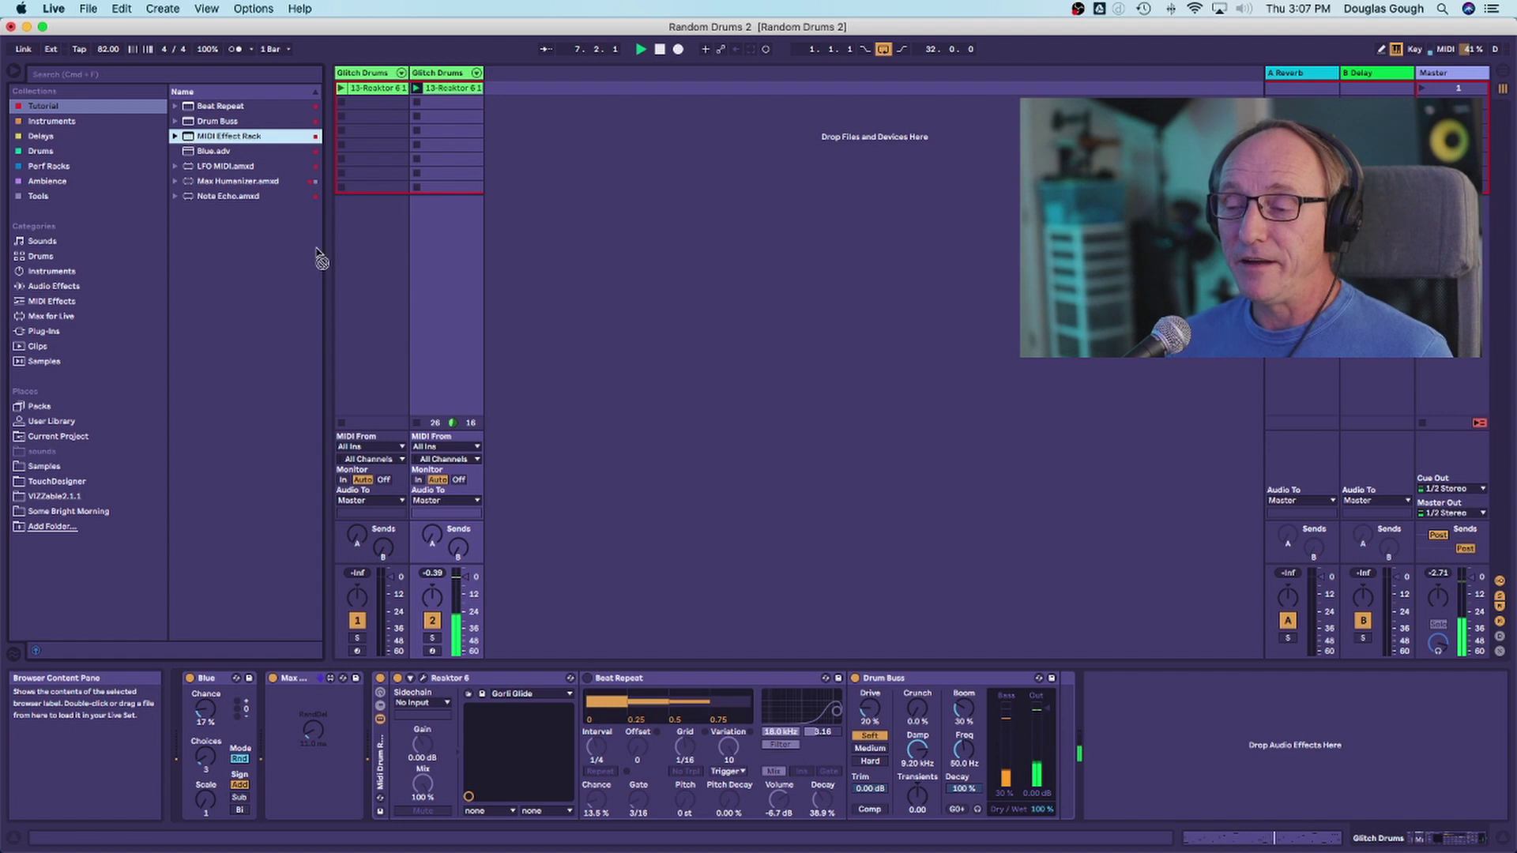
# Load the MIDI Effect Rack onto the track and add two empty chains to it.
pyautogui.press('Return')
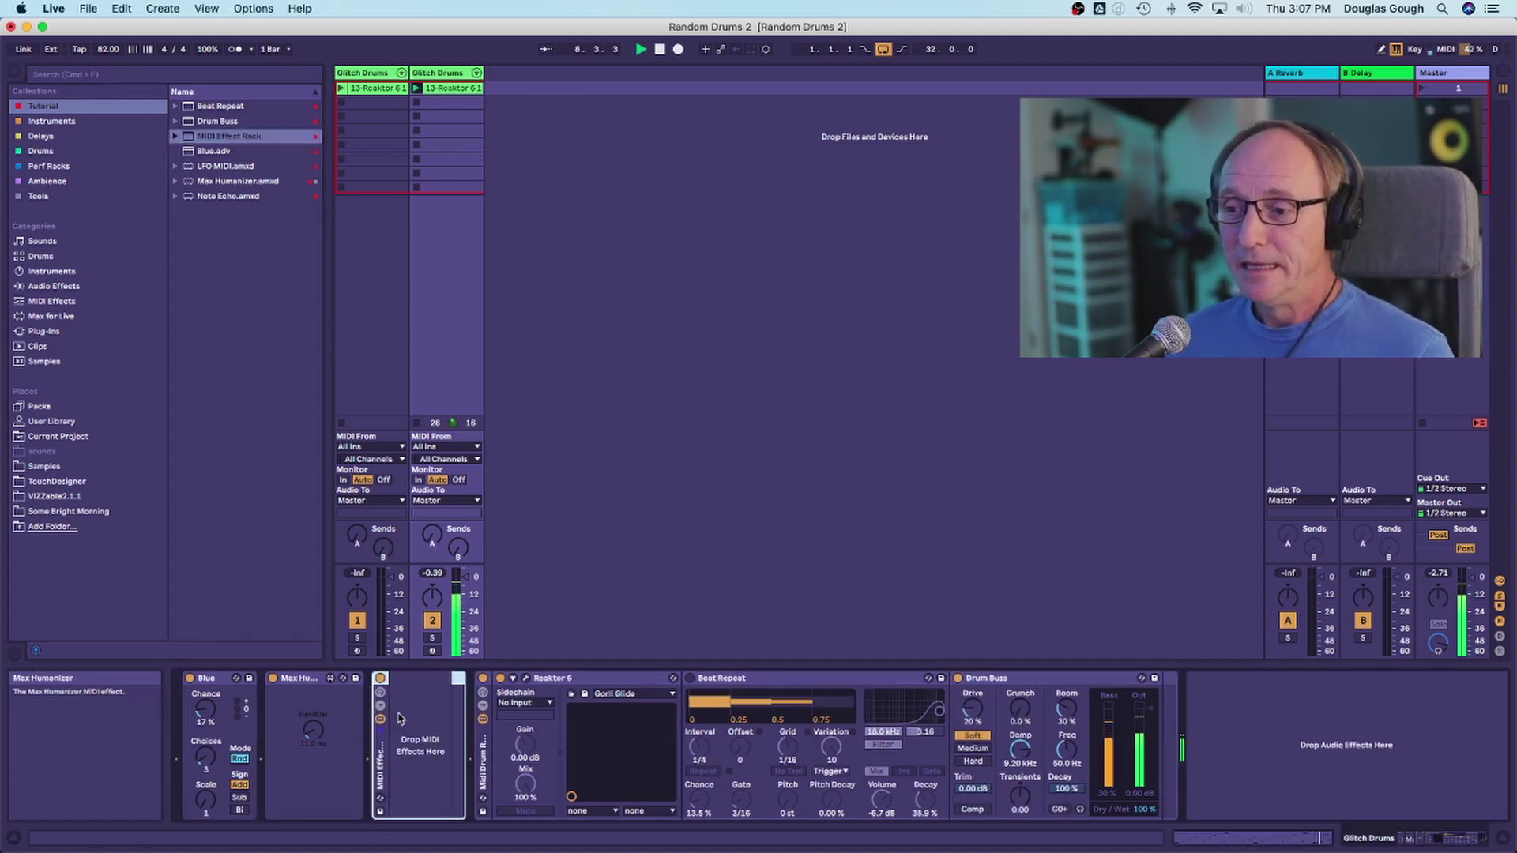
pyautogui.click(380, 706)
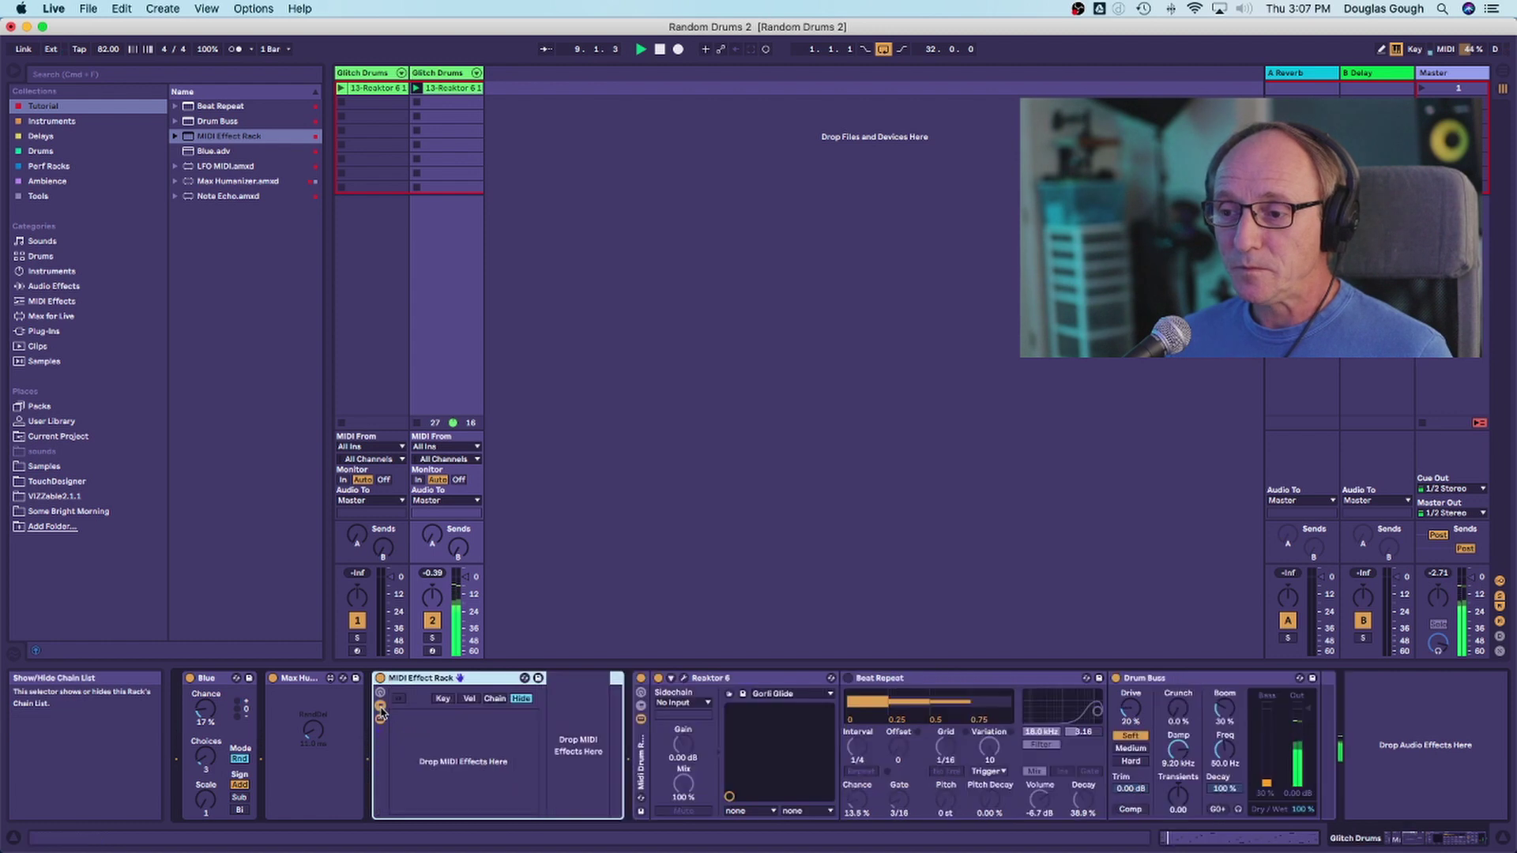
pyautogui.rightClick(416, 732)
pyautogui.click(421, 747)
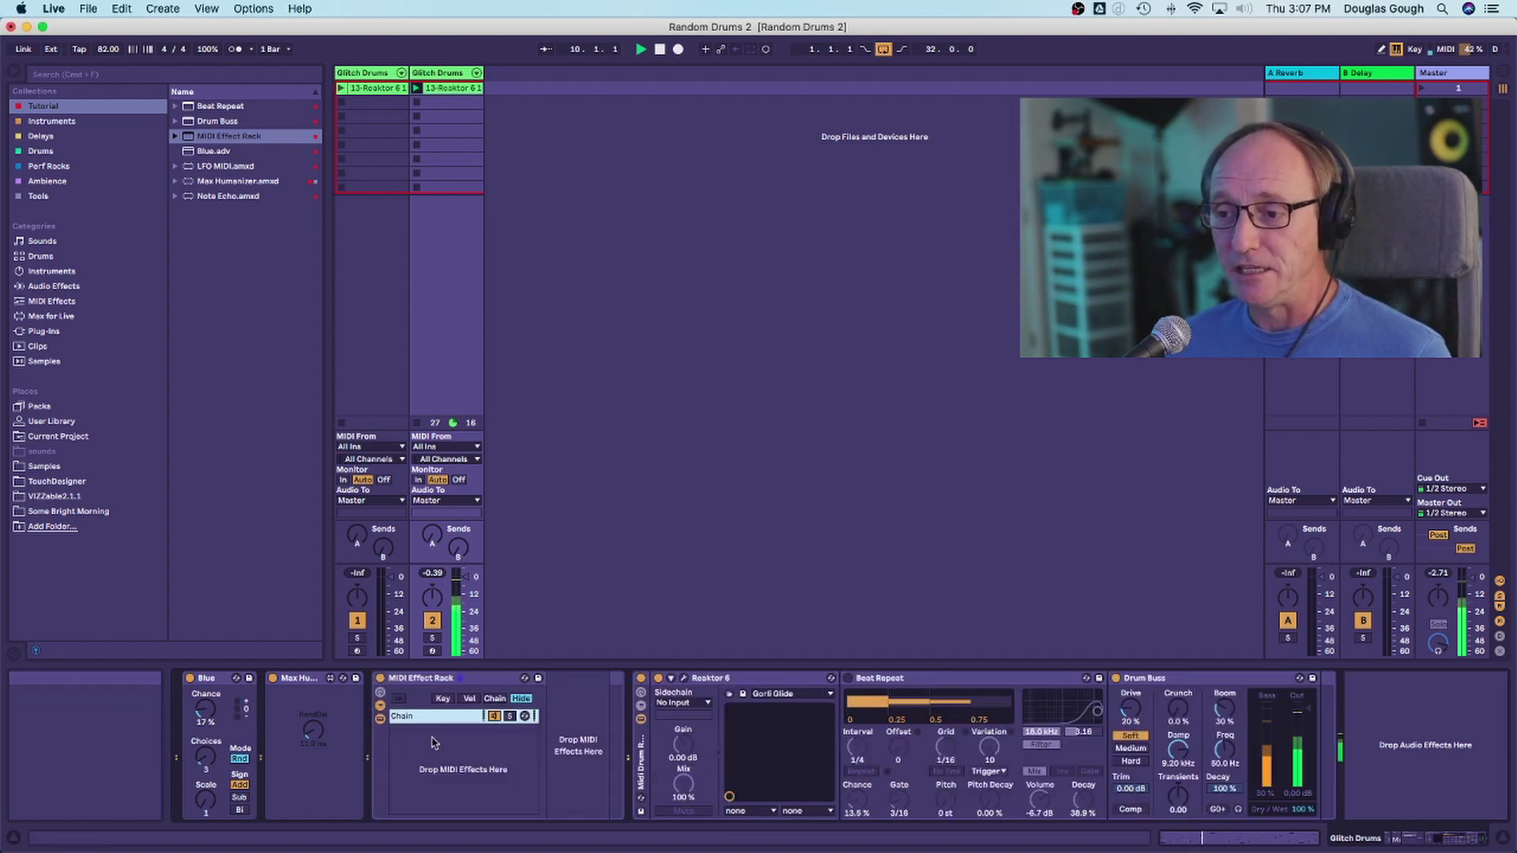
pyautogui.rightClick(417, 743)
pyautogui.click(430, 757)
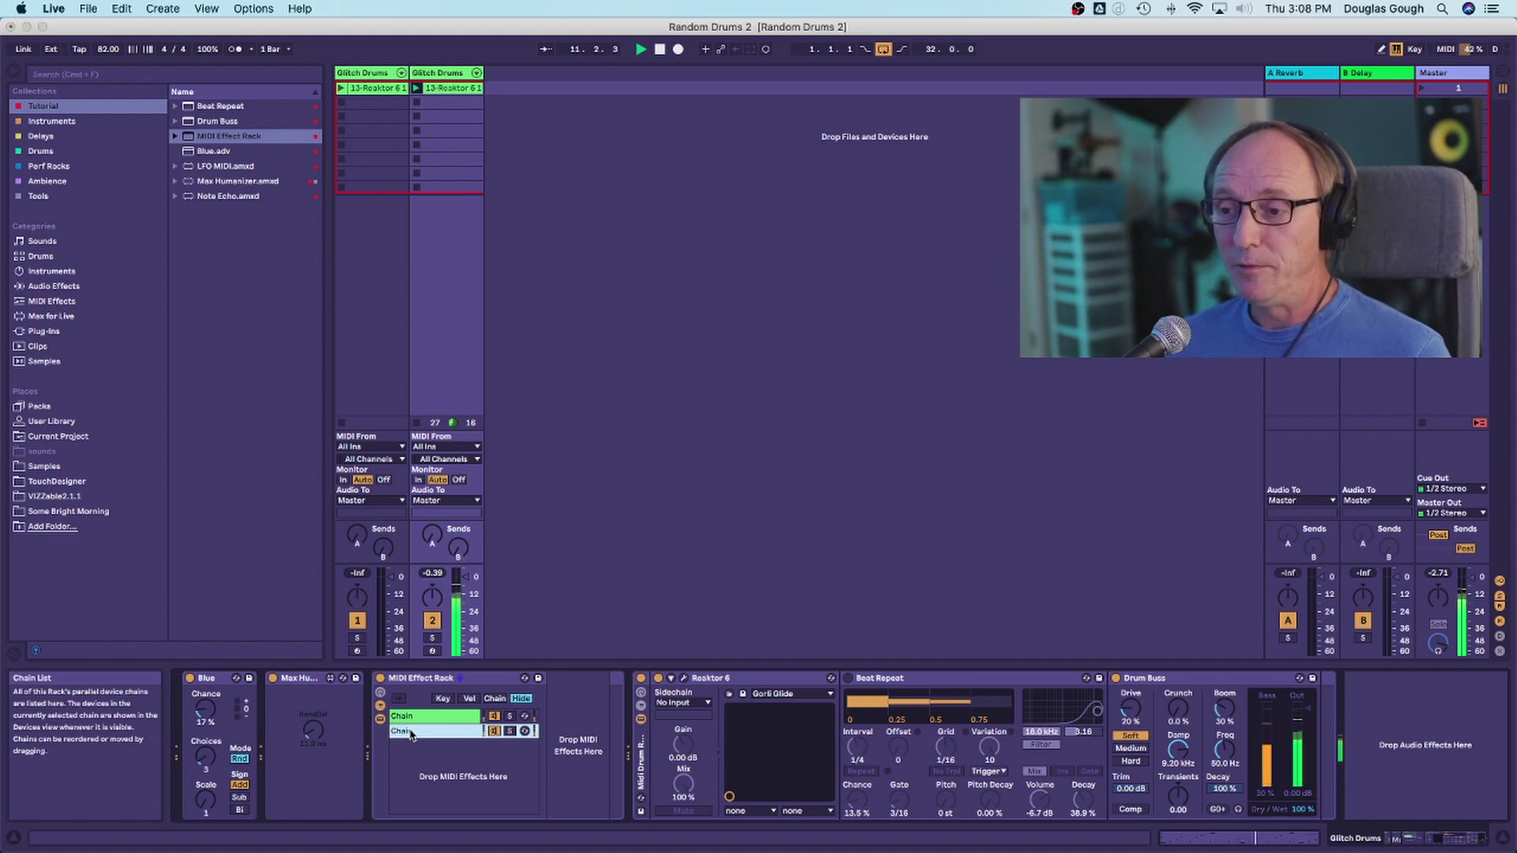
# Rename the rack's second chain to Dry and the first chain to Delay.
pyautogui.rightClick(412, 733)
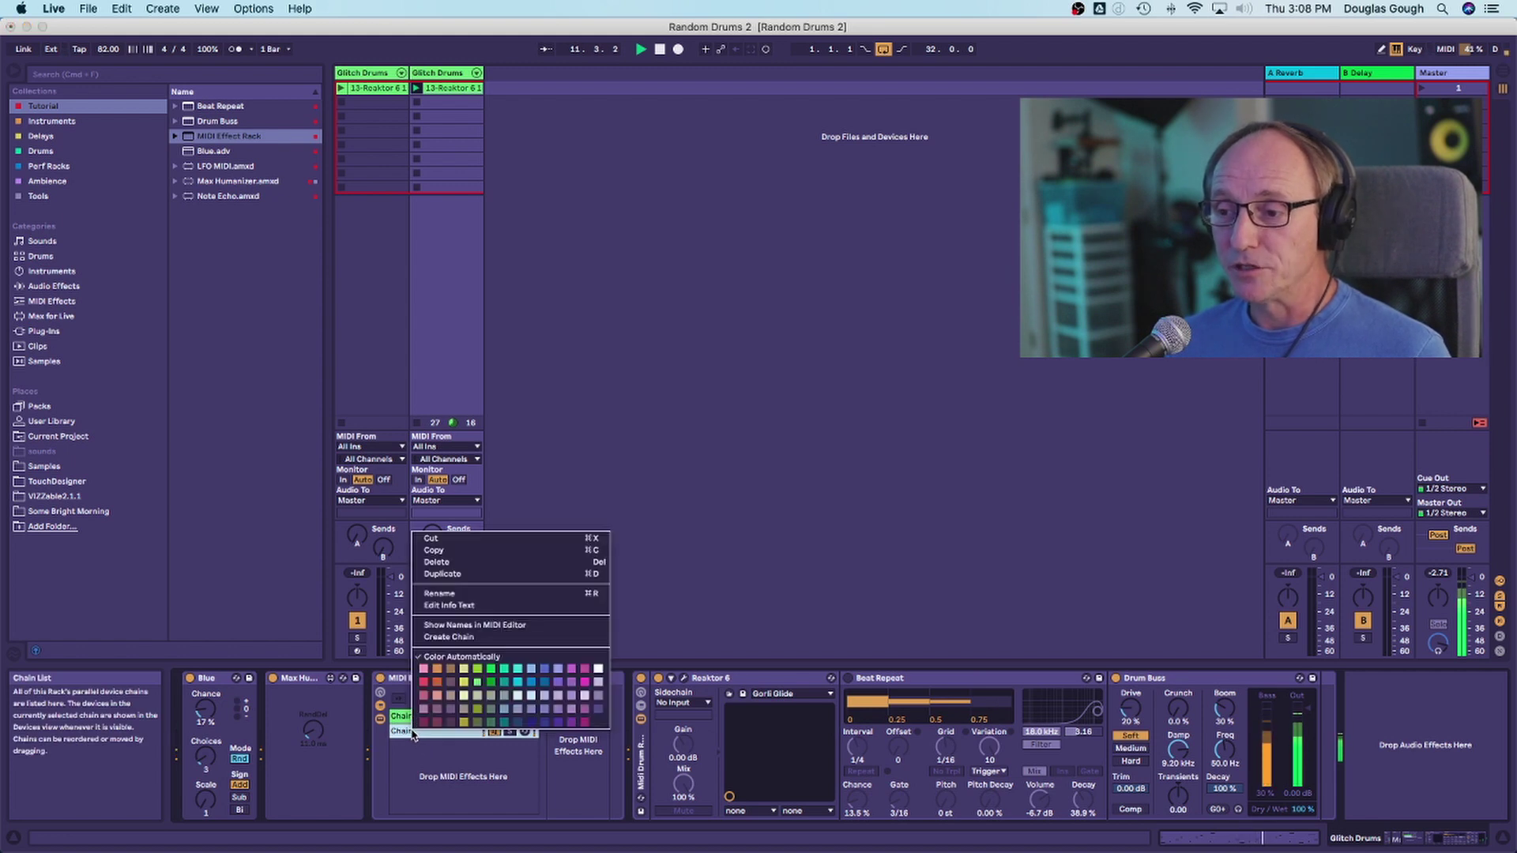
pyautogui.click(447, 594)
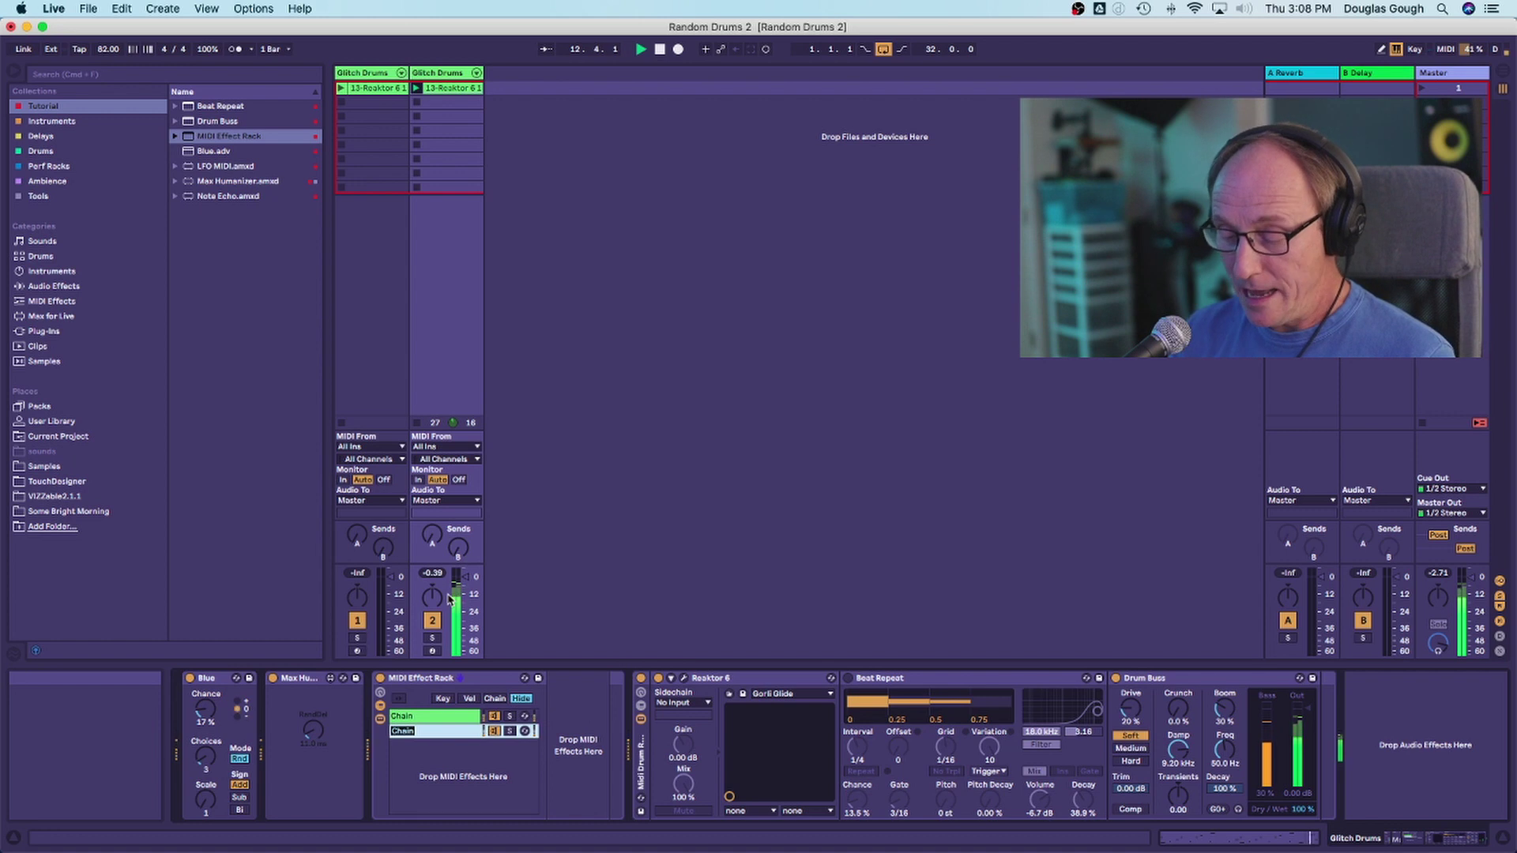
pyautogui.write('Dry')
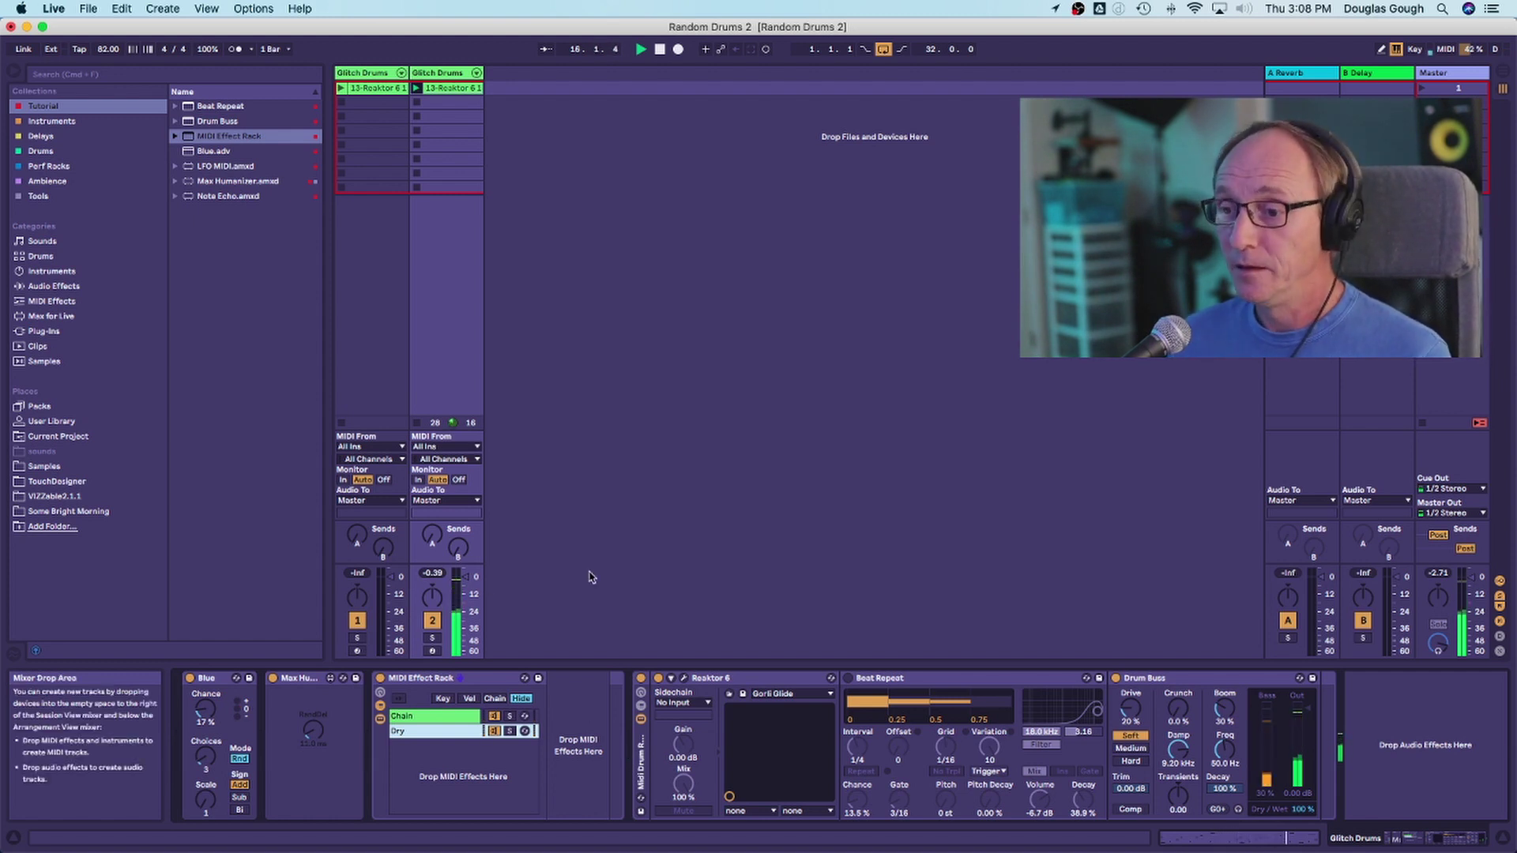
pyautogui.press('Down')
pyautogui.rightClick(407, 720)
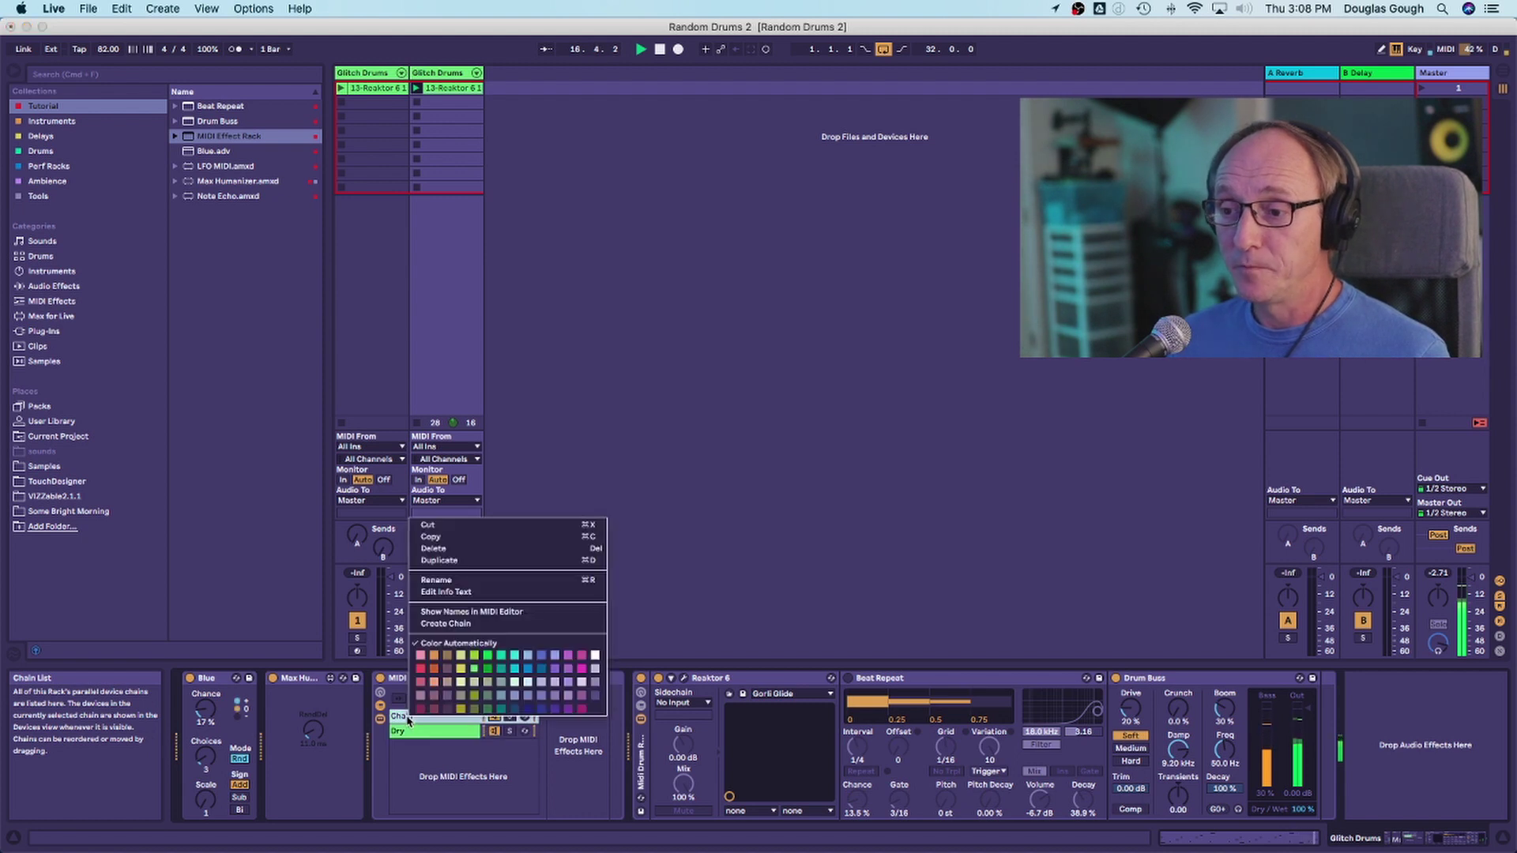
pyautogui.click(455, 581)
pyautogui.write('Delay')
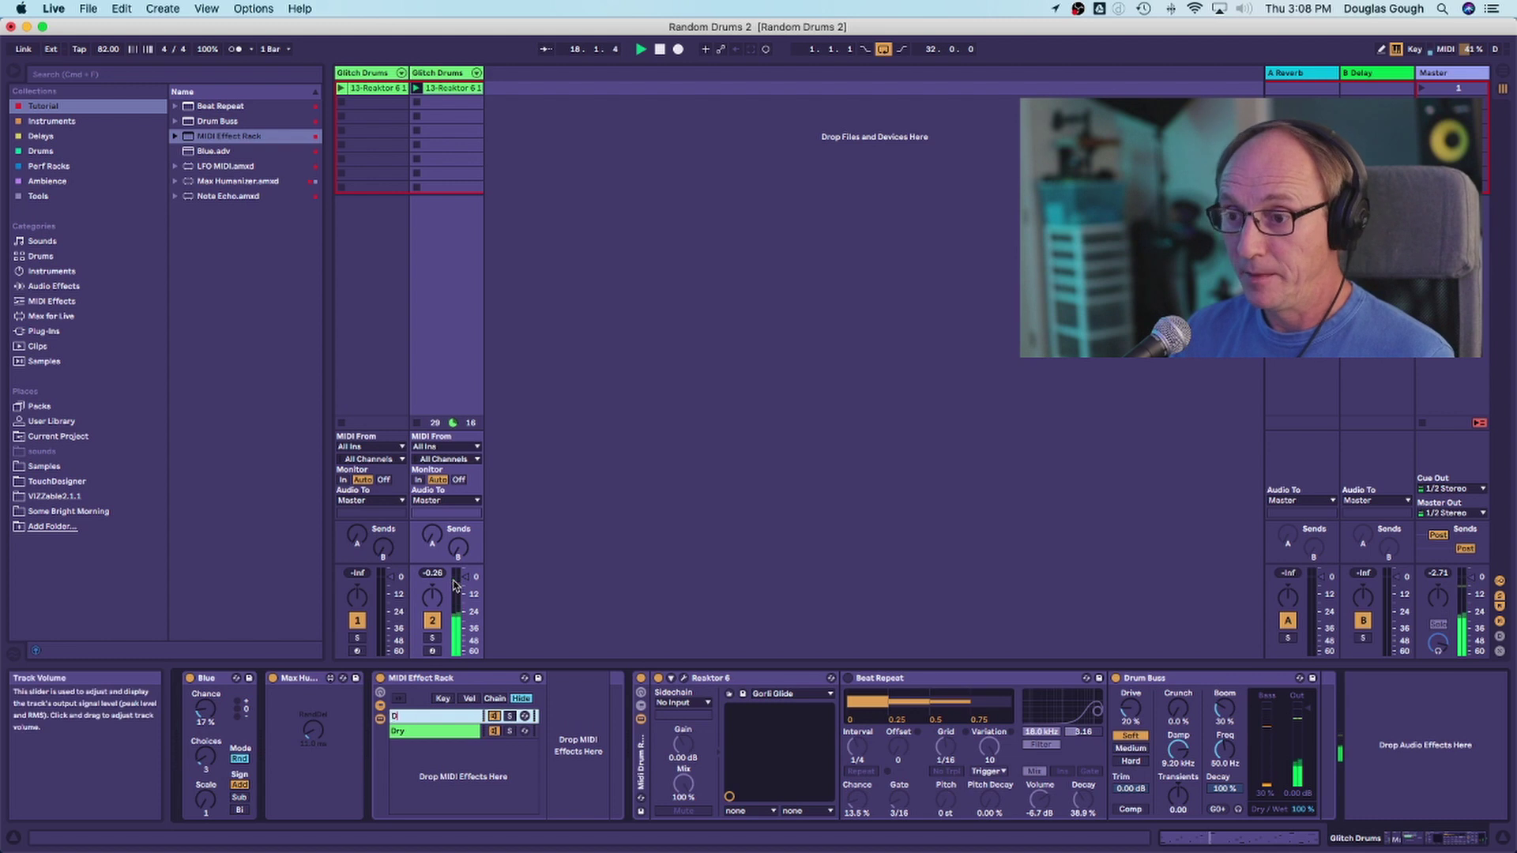
pyautogui.press('Return')
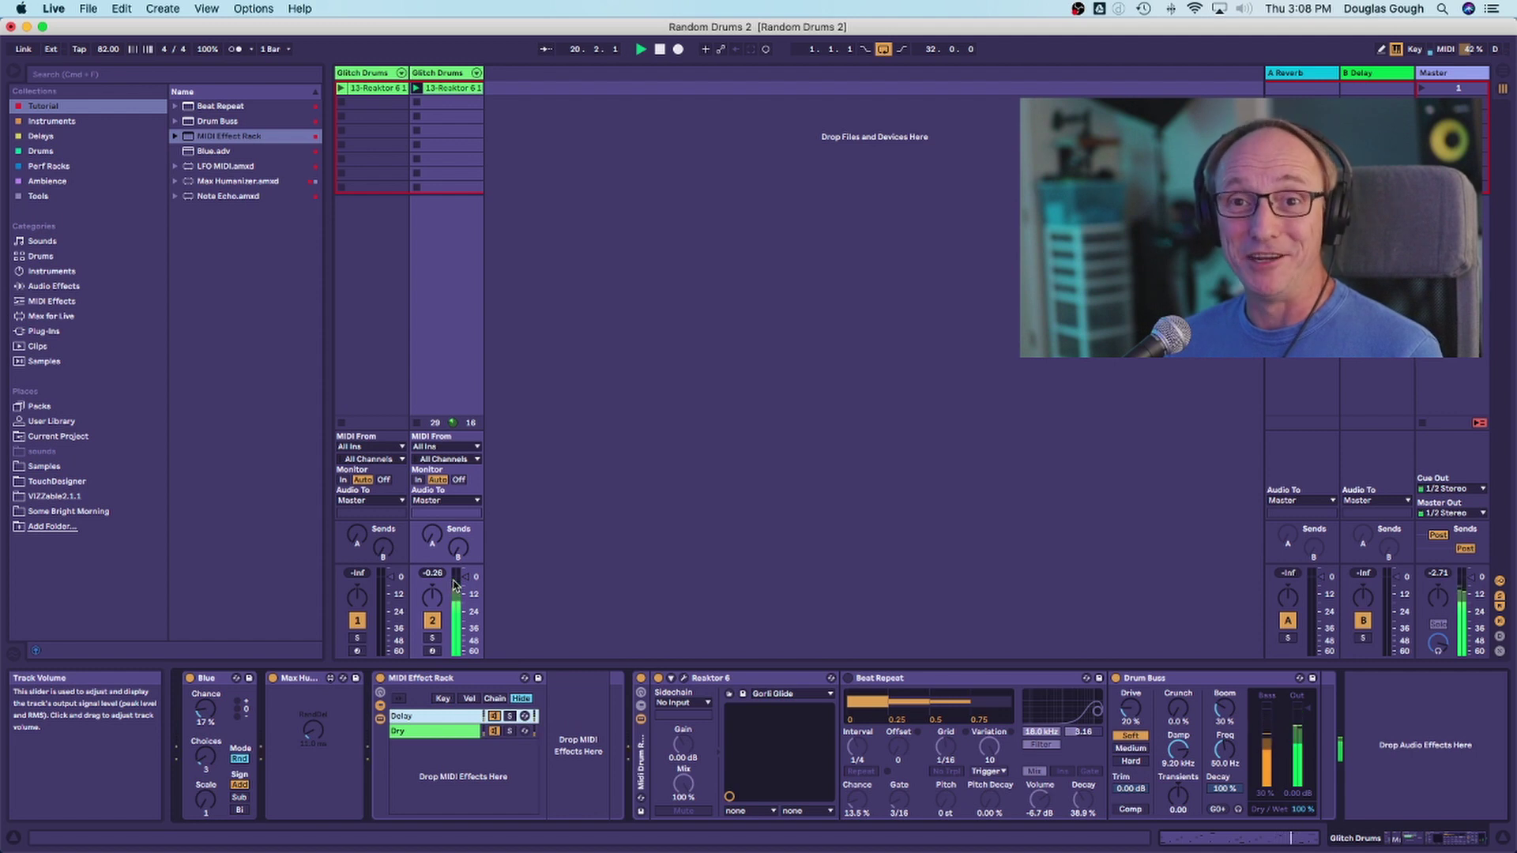
pyautogui.click(227, 167)
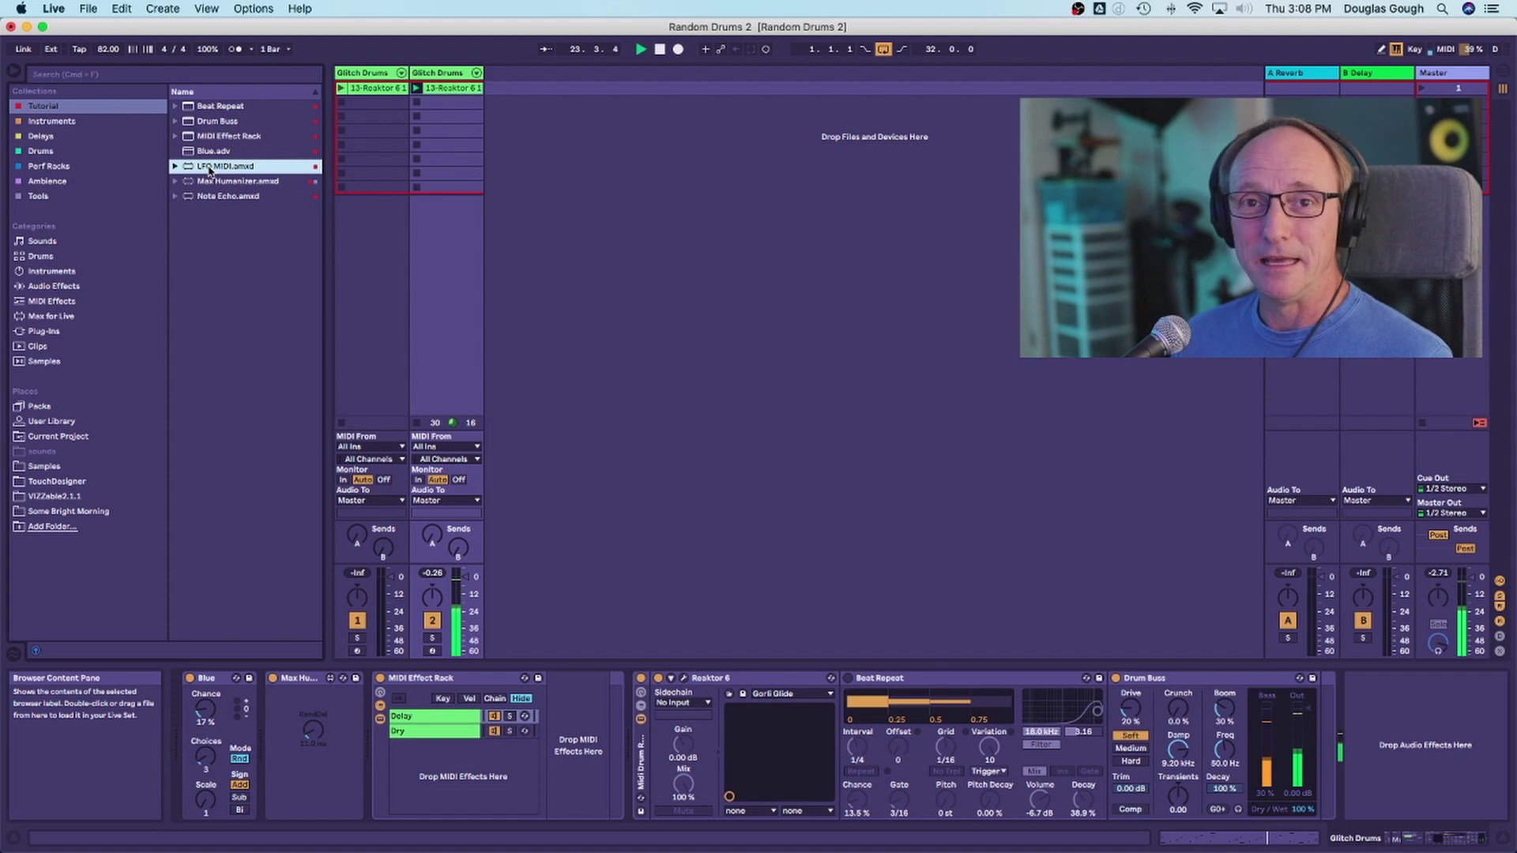
# Add a tempo-synced LFO MIDI with a random waveform to the Delay chain, followed by Note Echo.
pyautogui.moveTo(209, 168); pyautogui.dragTo(577, 719)
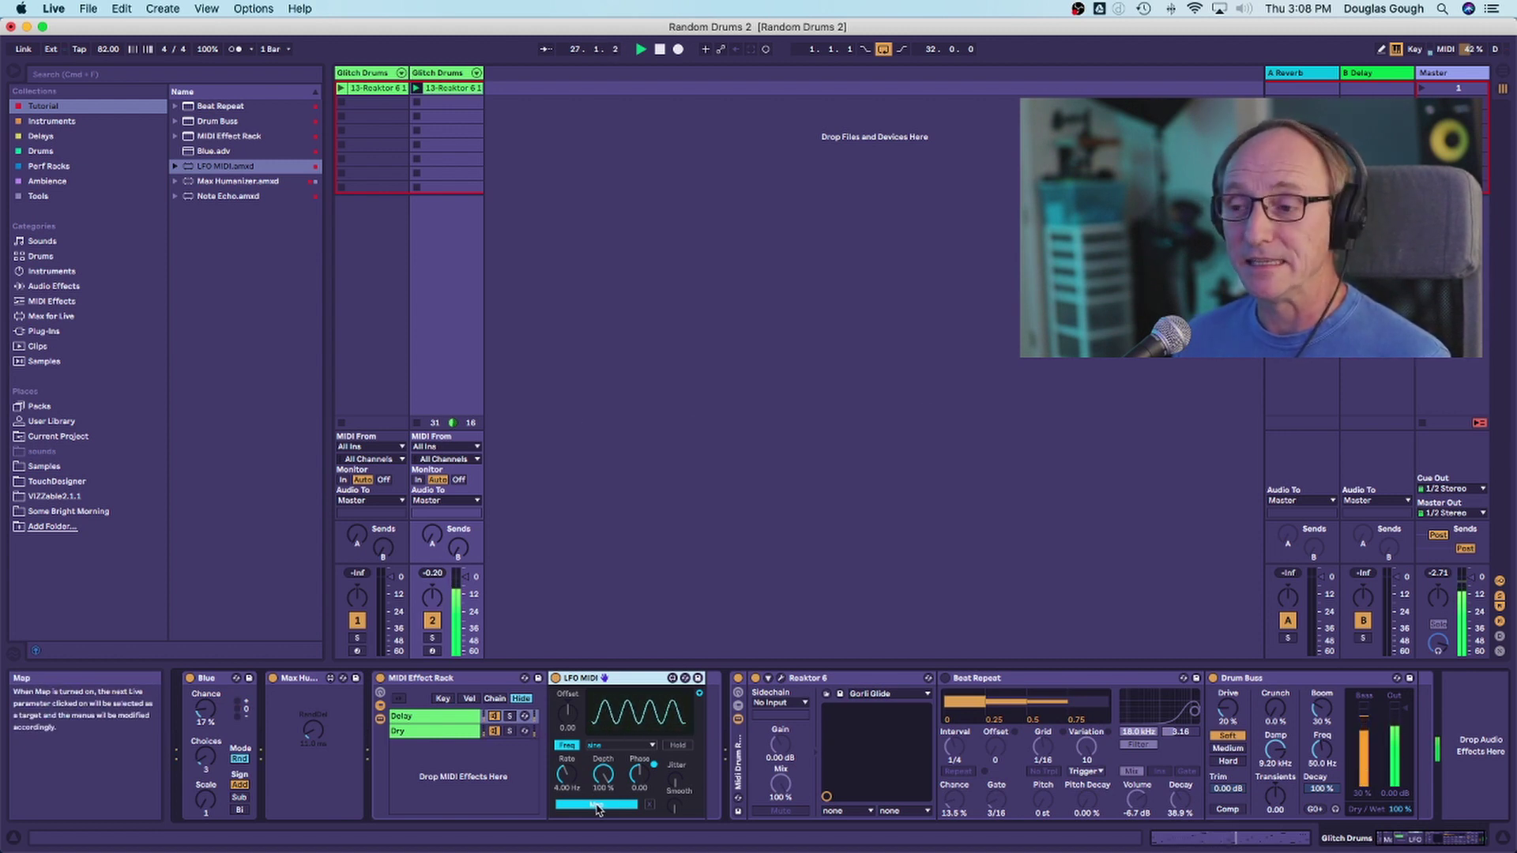
pyautogui.click(568, 746)
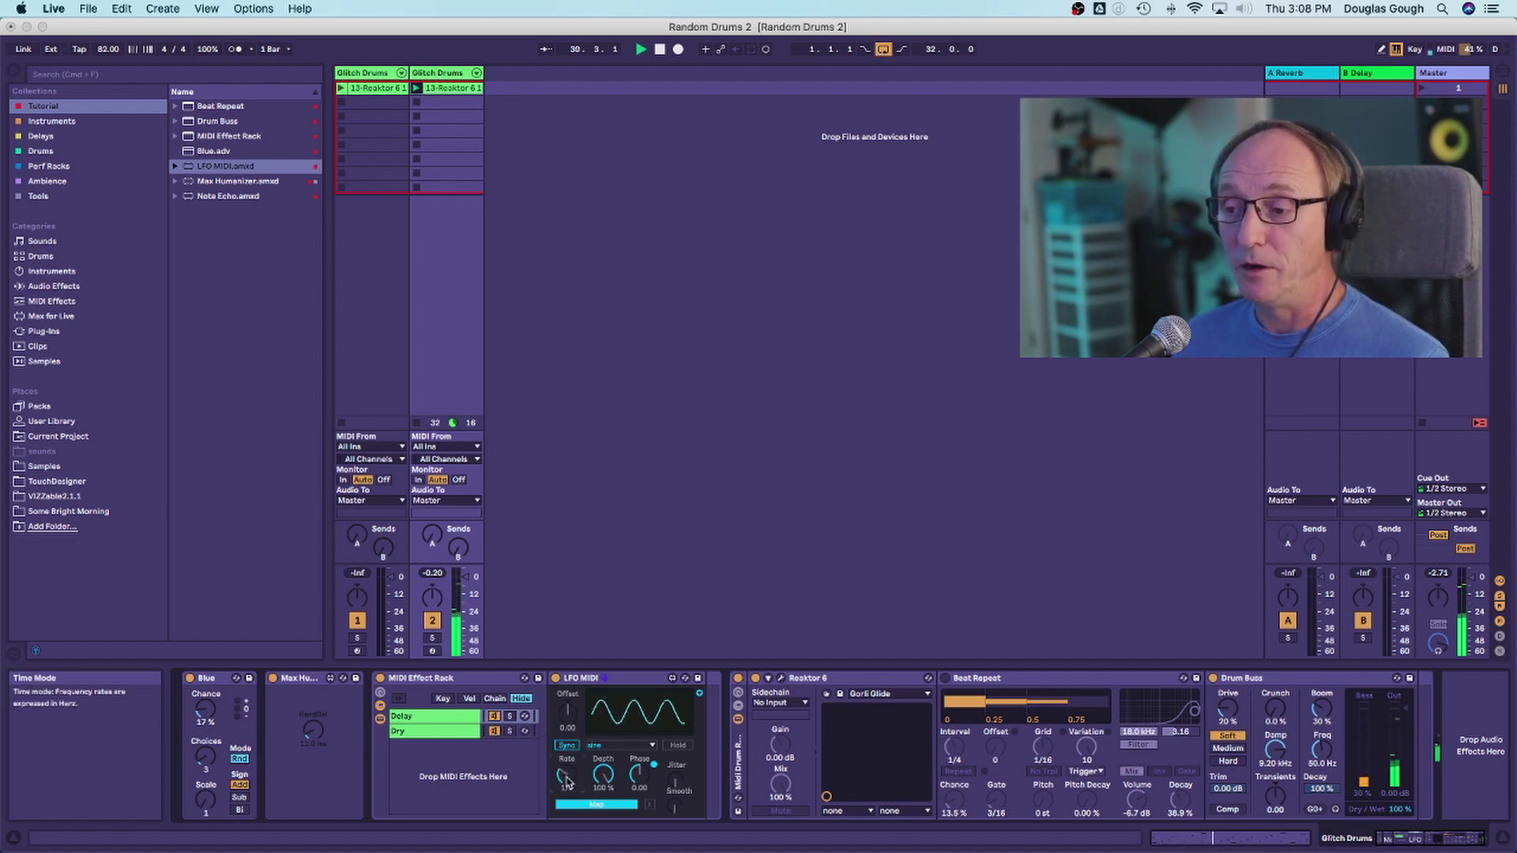
pyautogui.click(644, 748)
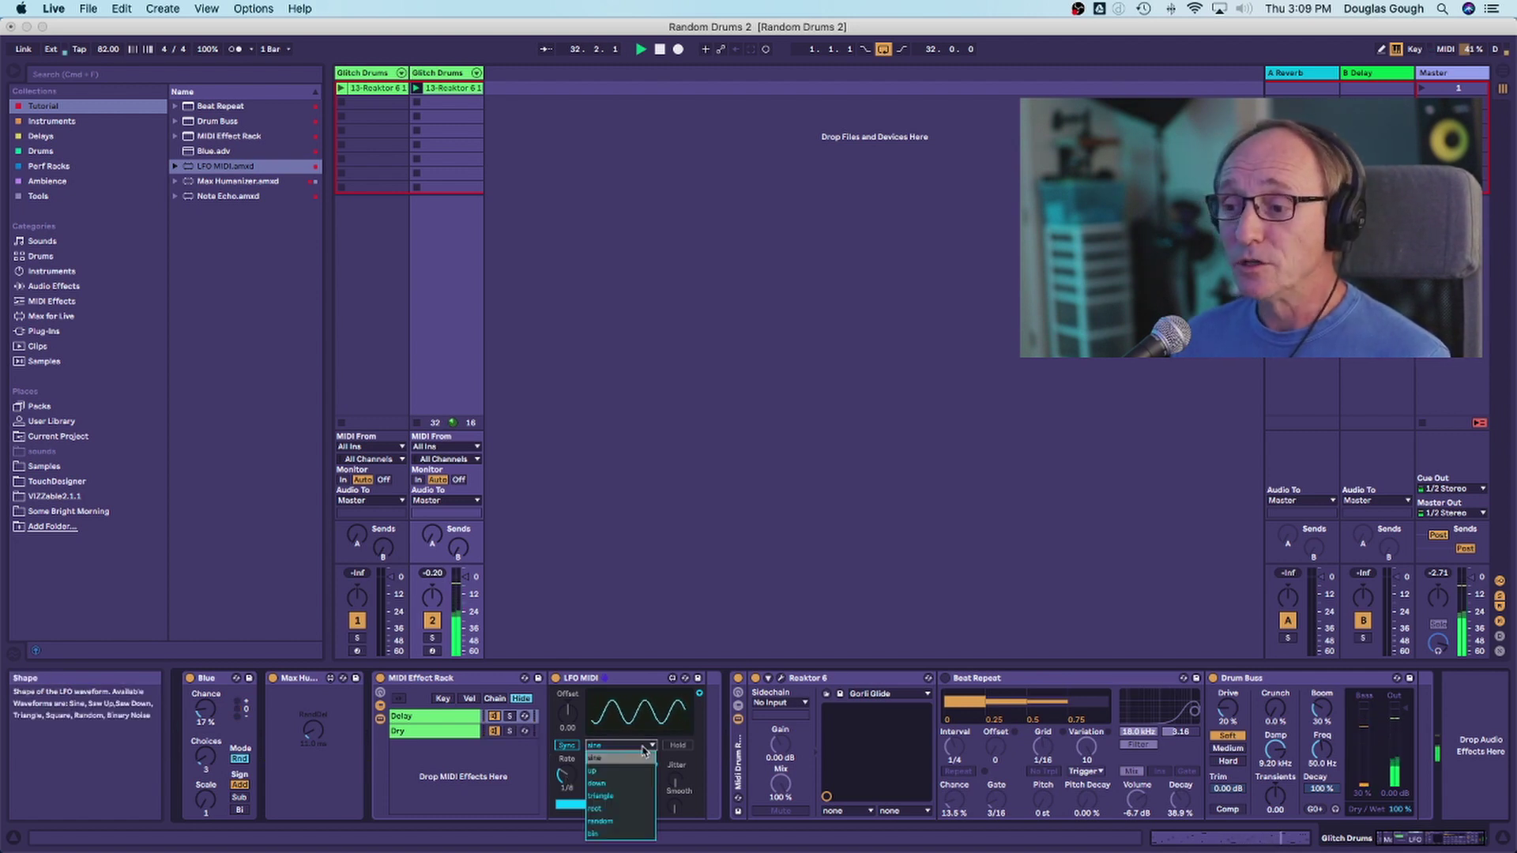
pyautogui.click(623, 822)
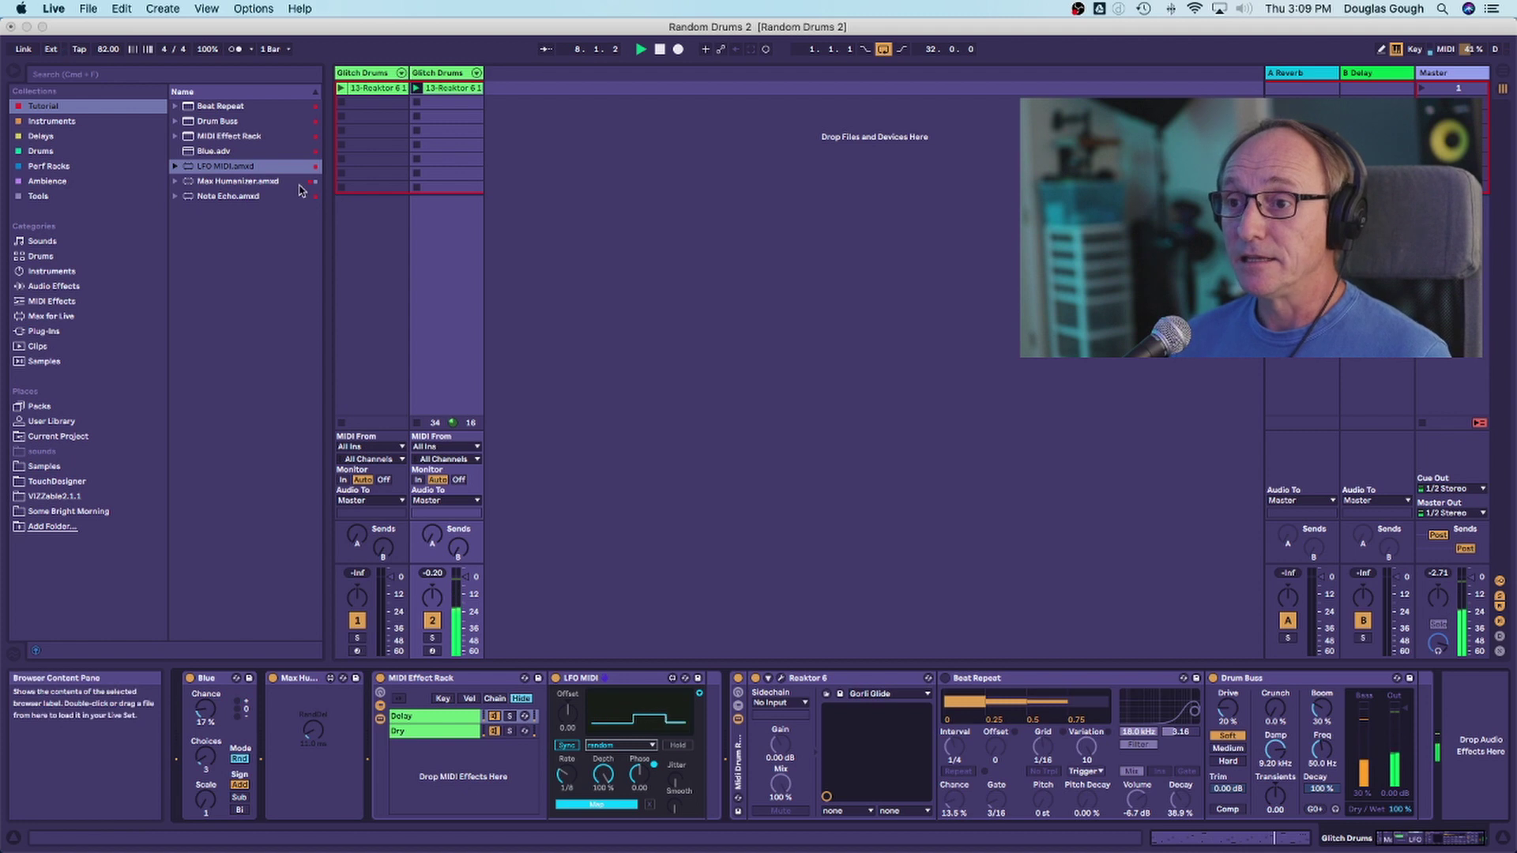
pyautogui.click(226, 197)
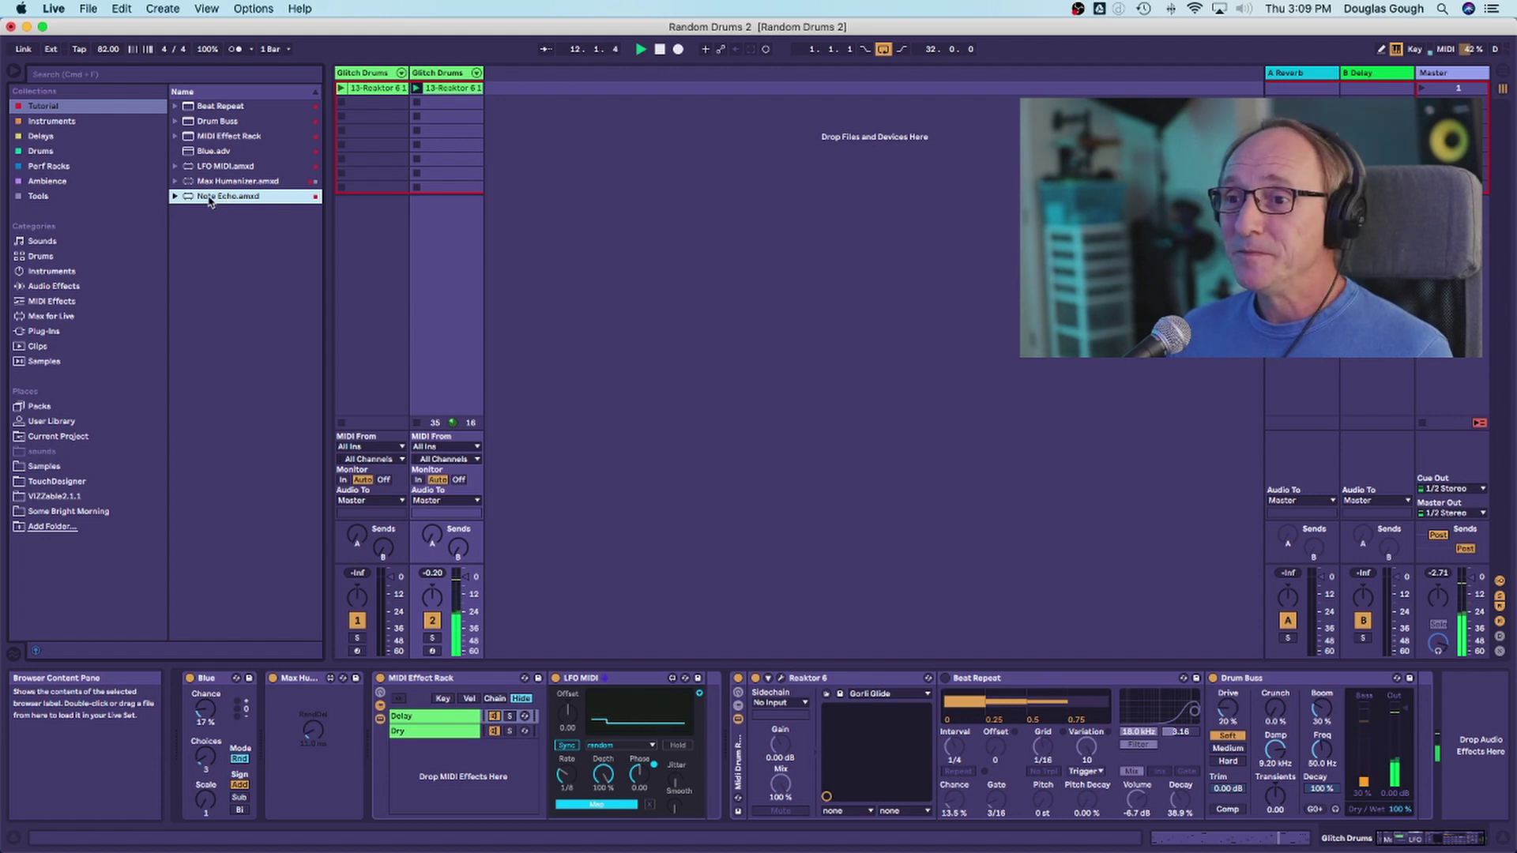
pyautogui.moveTo(211, 201); pyautogui.dragTo(457, 718)
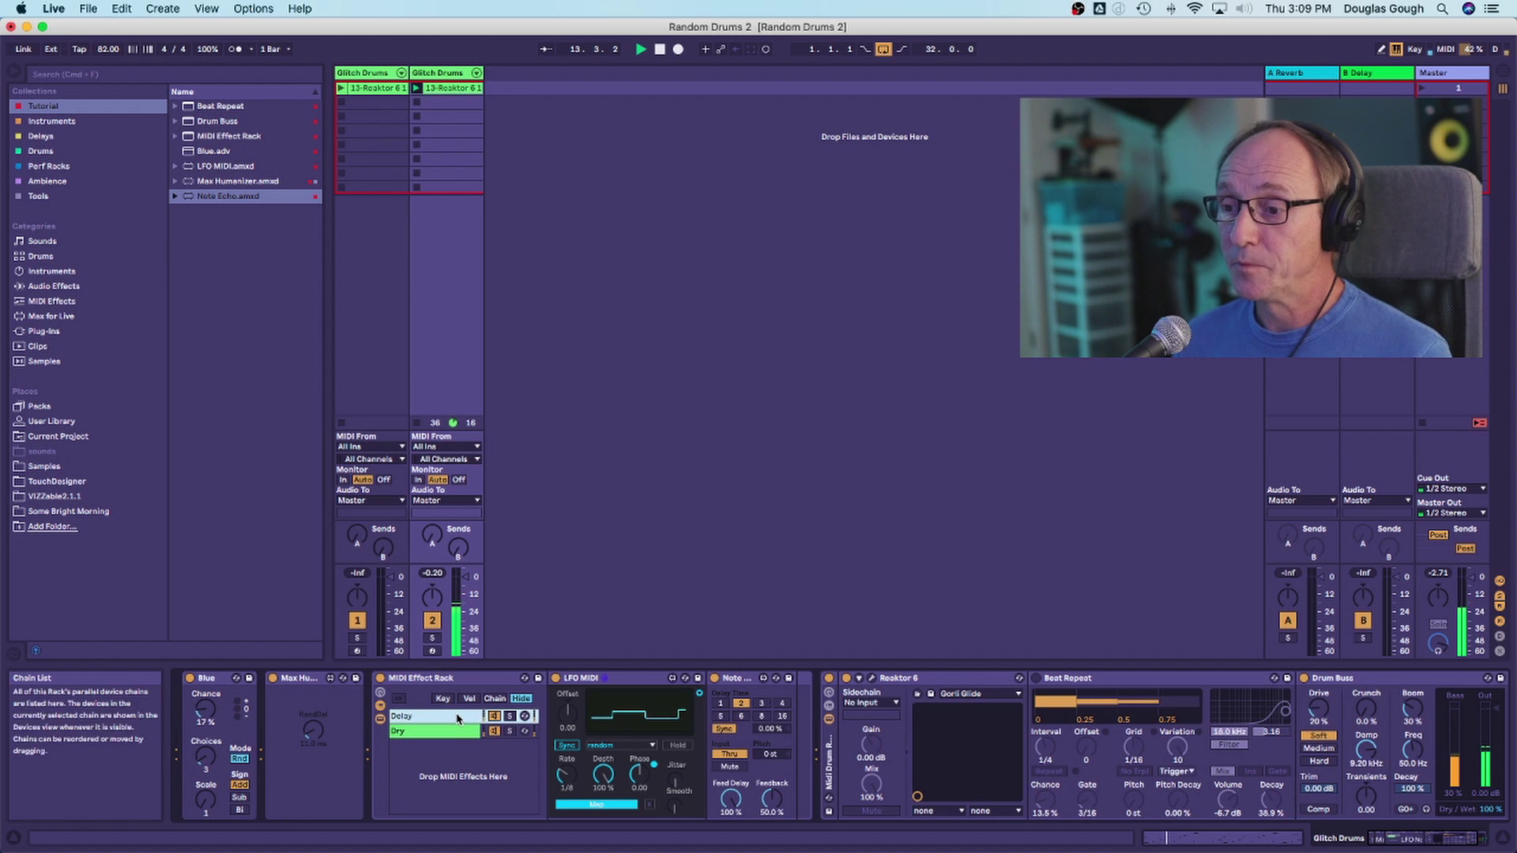
# Set Note Echo's delay time to 3 and map the random LFO to Note Echo's Device On.
pyautogui.click(763, 705)
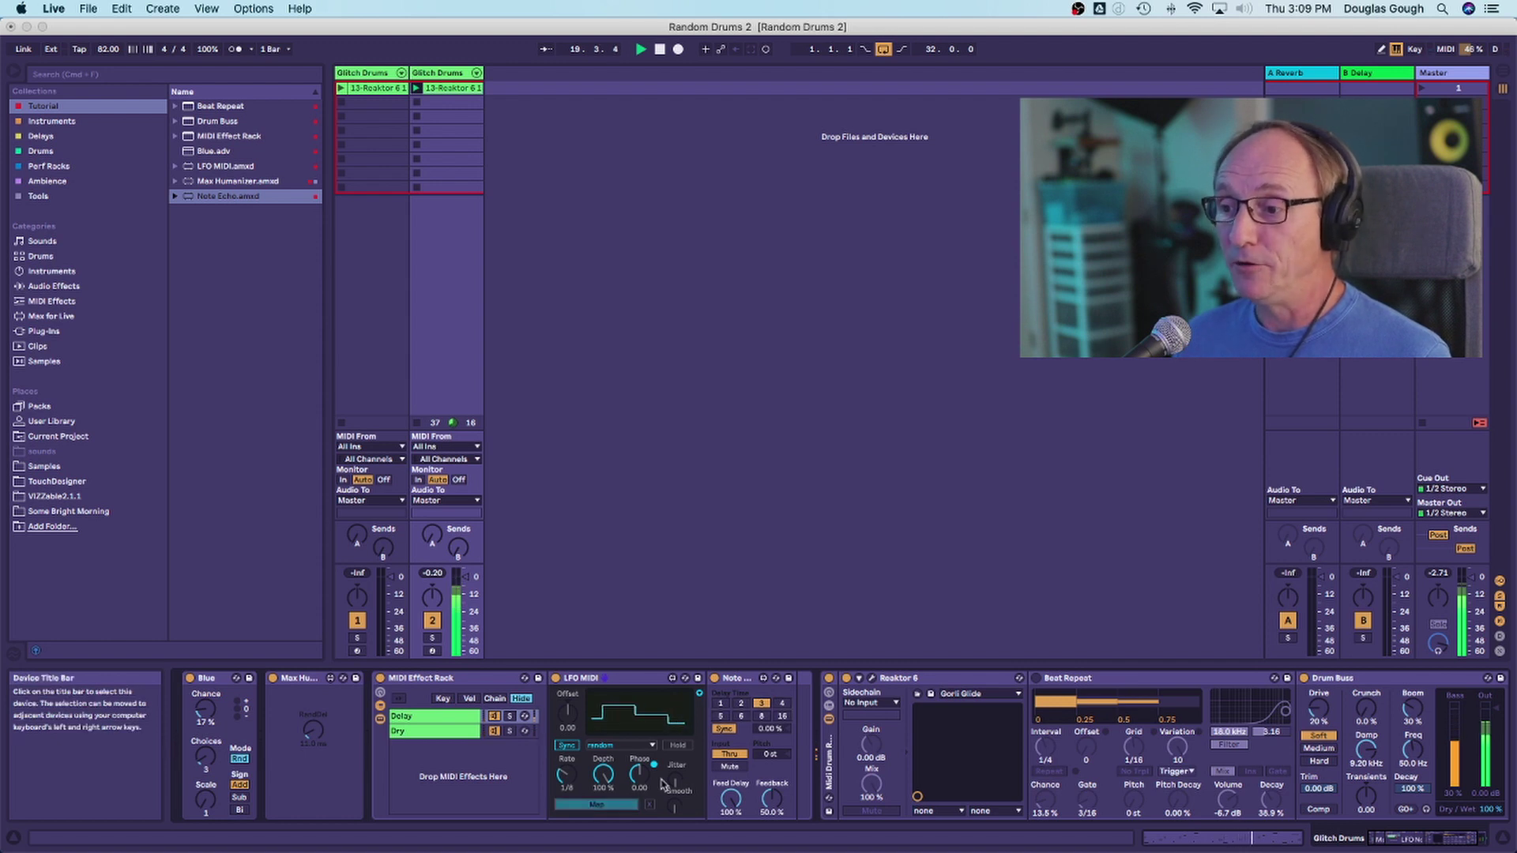
pyautogui.click(716, 679)
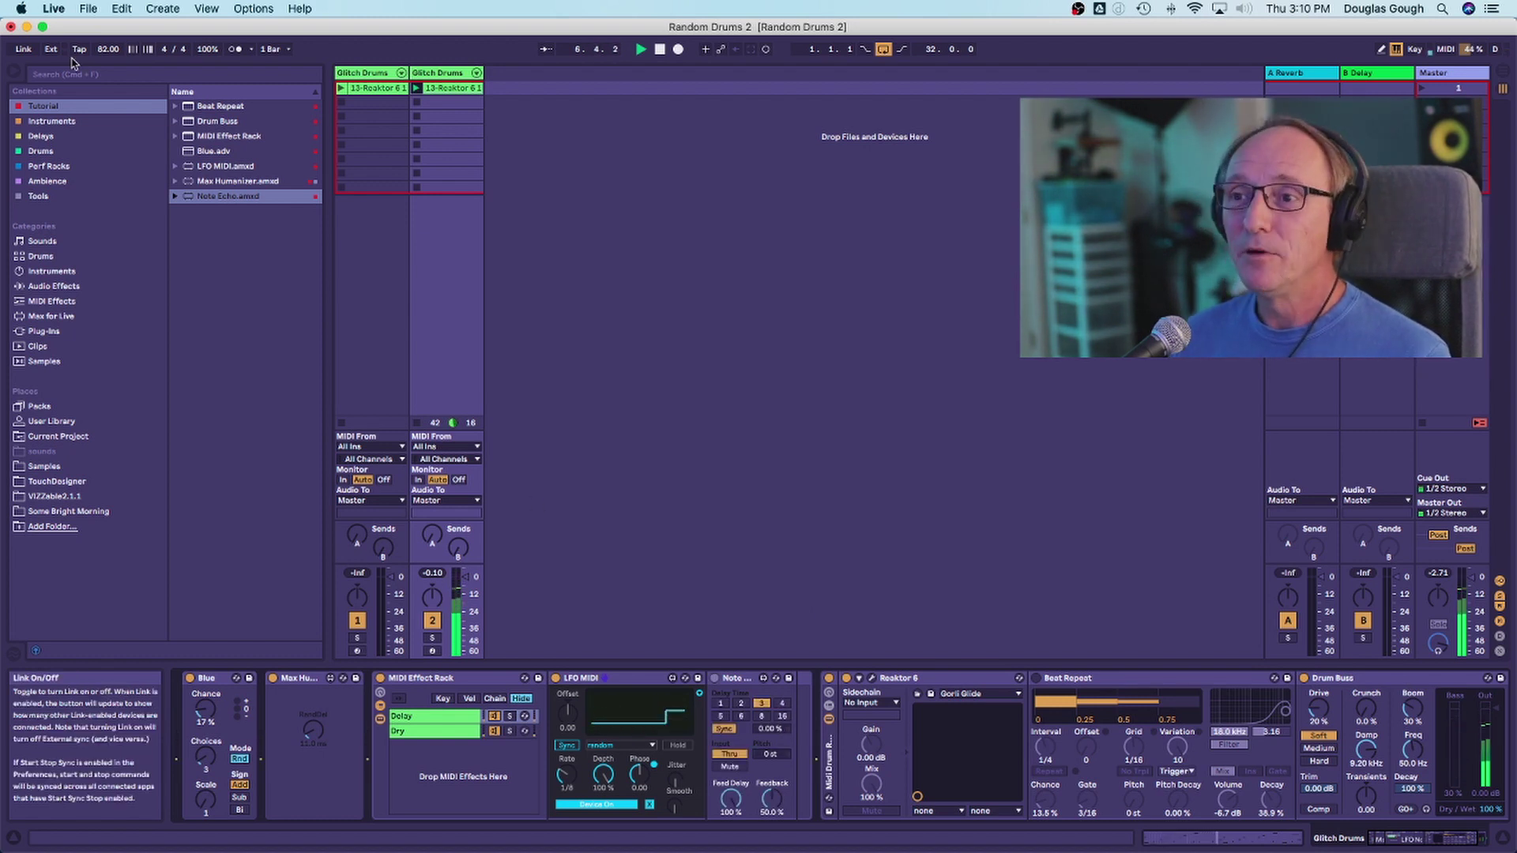
pyautogui.click(230, 124)
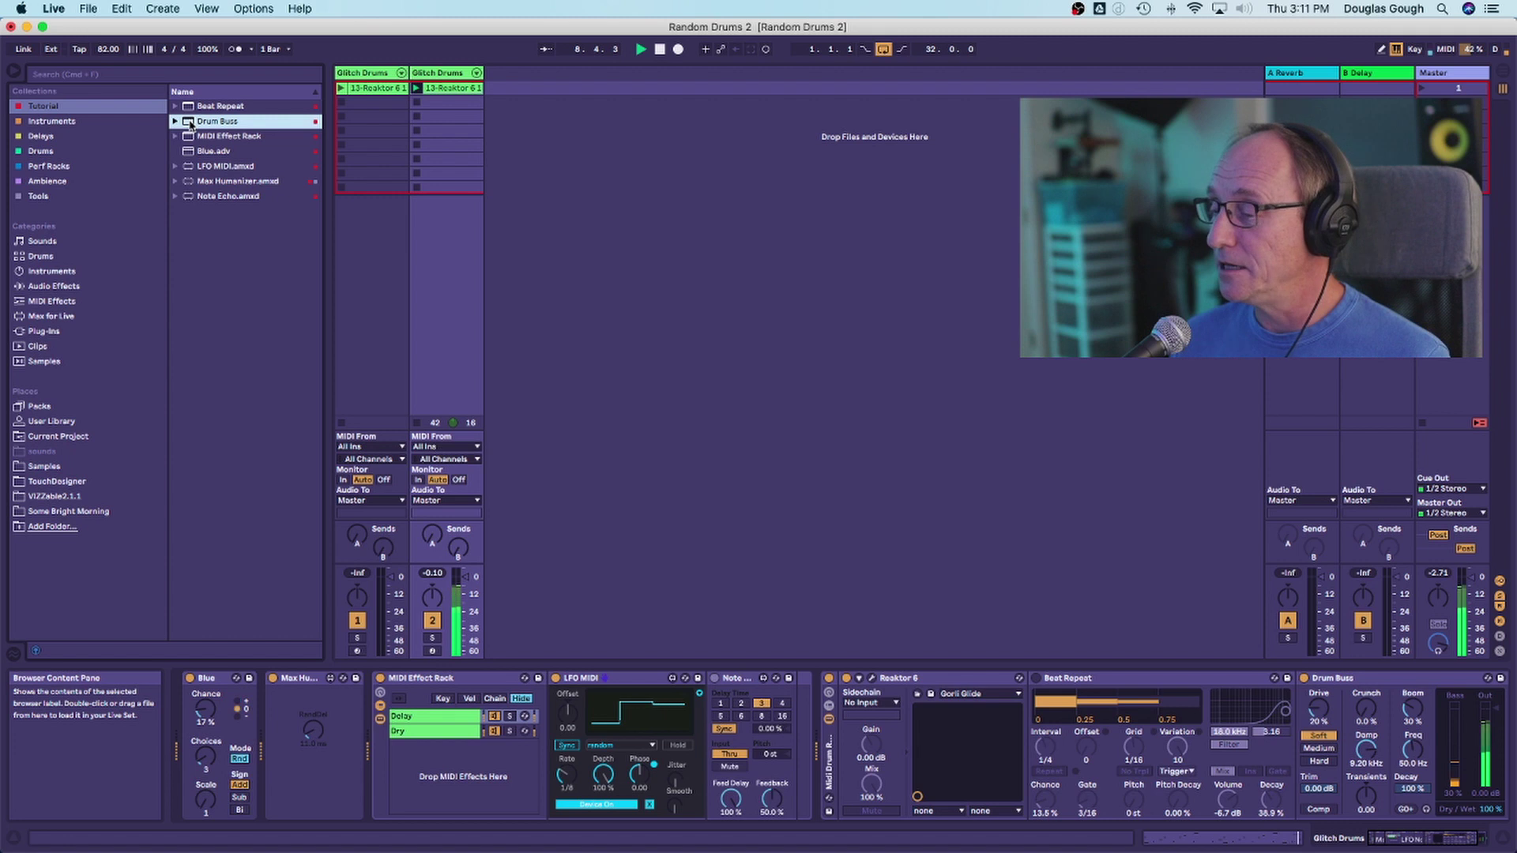
# Switch on Beat Repeat and add a second LFO MIDI device to the Glitch Drums chain.
pyautogui.click(1122, 678)
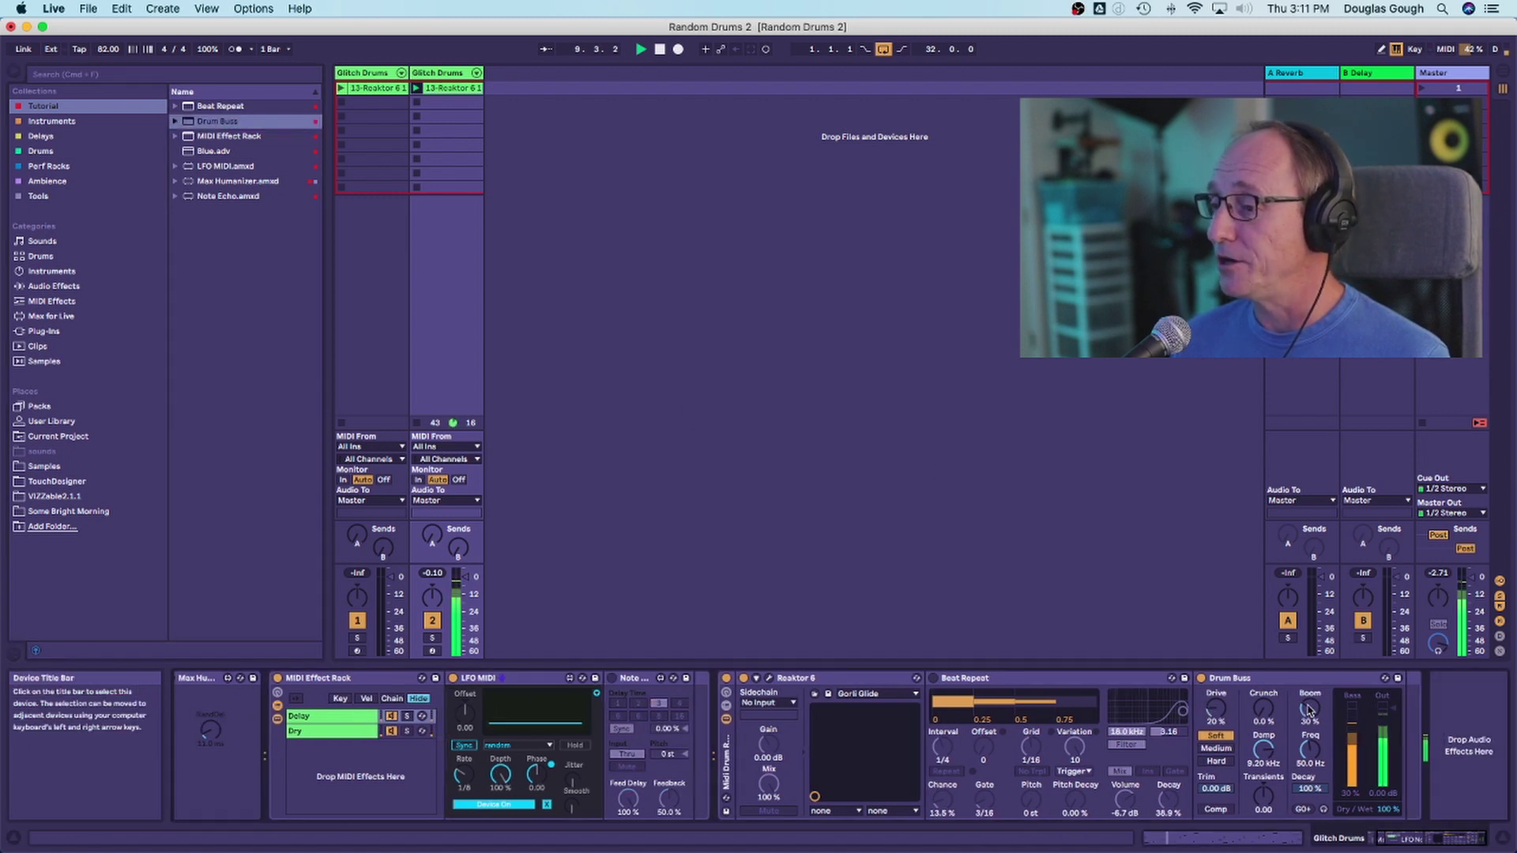
pyautogui.click(935, 685)
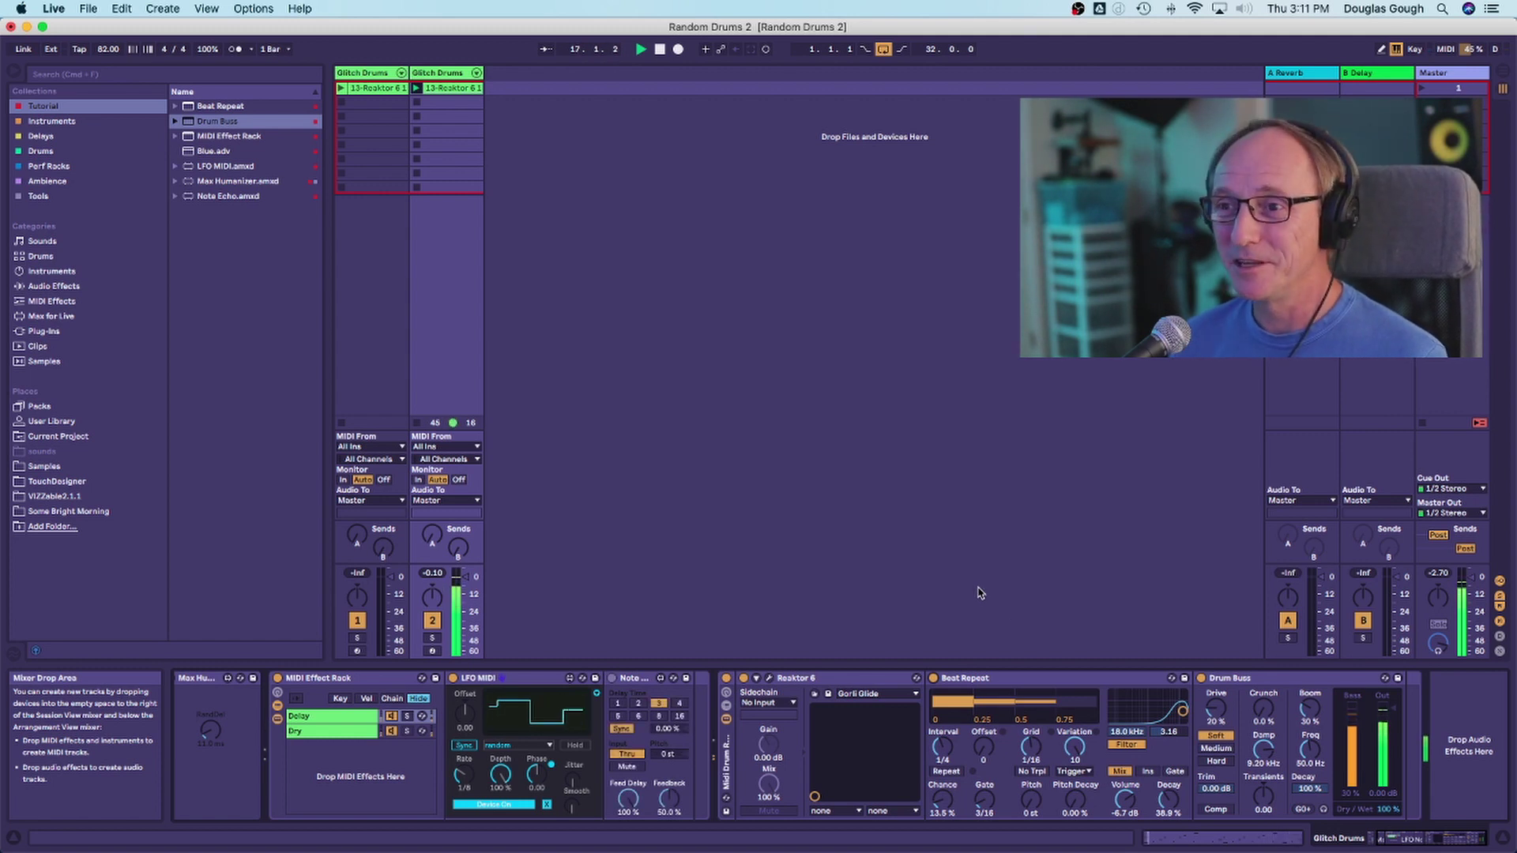
pyautogui.click(216, 168)
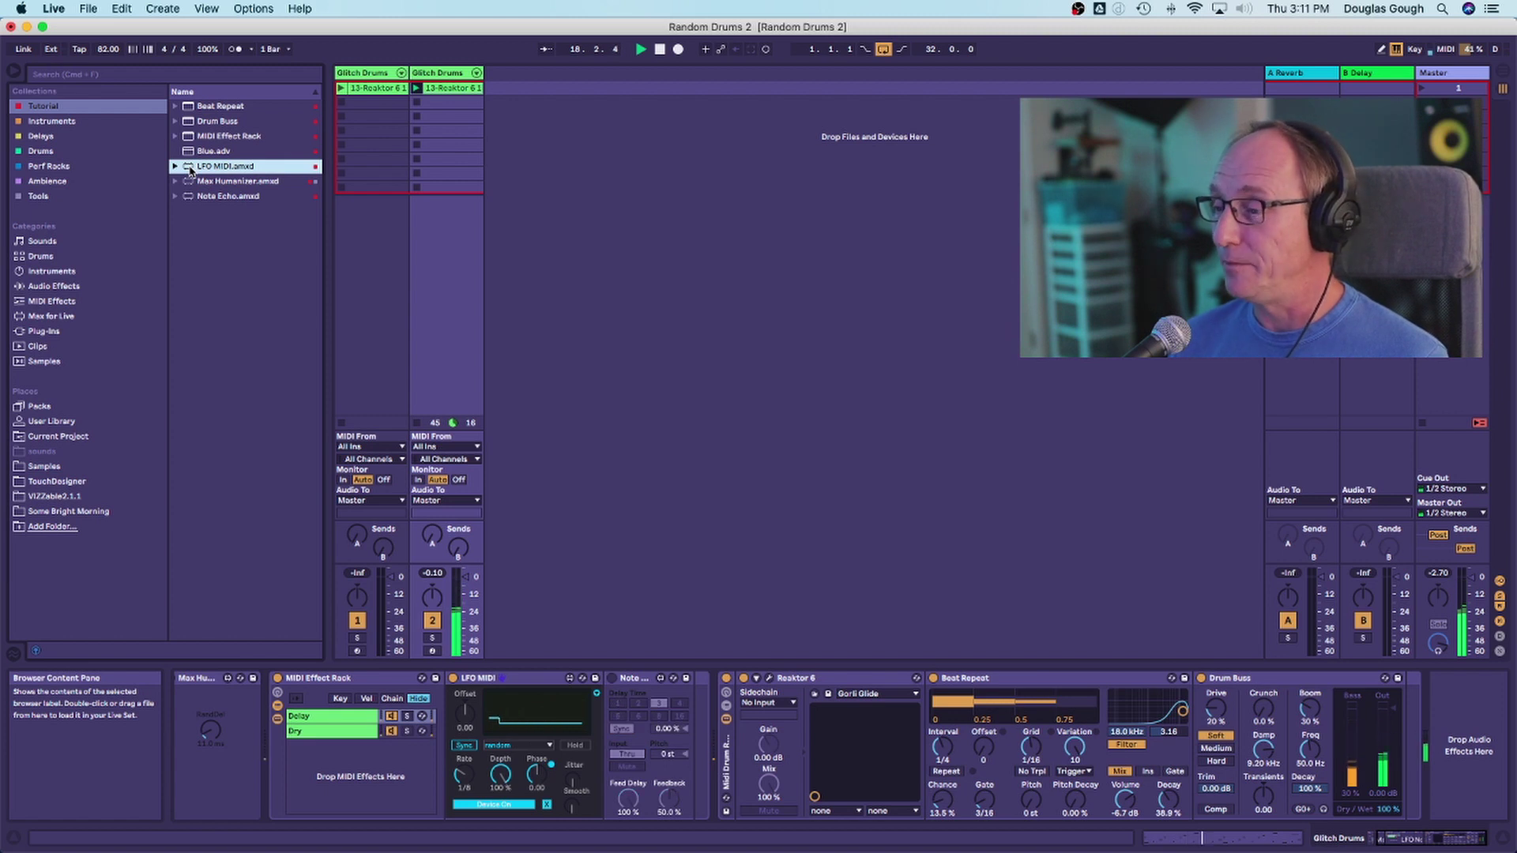
pyautogui.moveTo(191, 169)
pyautogui.mouseDown()
pyautogui.moveTo(678, 294)
pyautogui.moveTo(947, 697)
pyautogui.moveTo(932, 711)
pyautogui.moveTo(738, 708)
pyautogui.mouseUp()
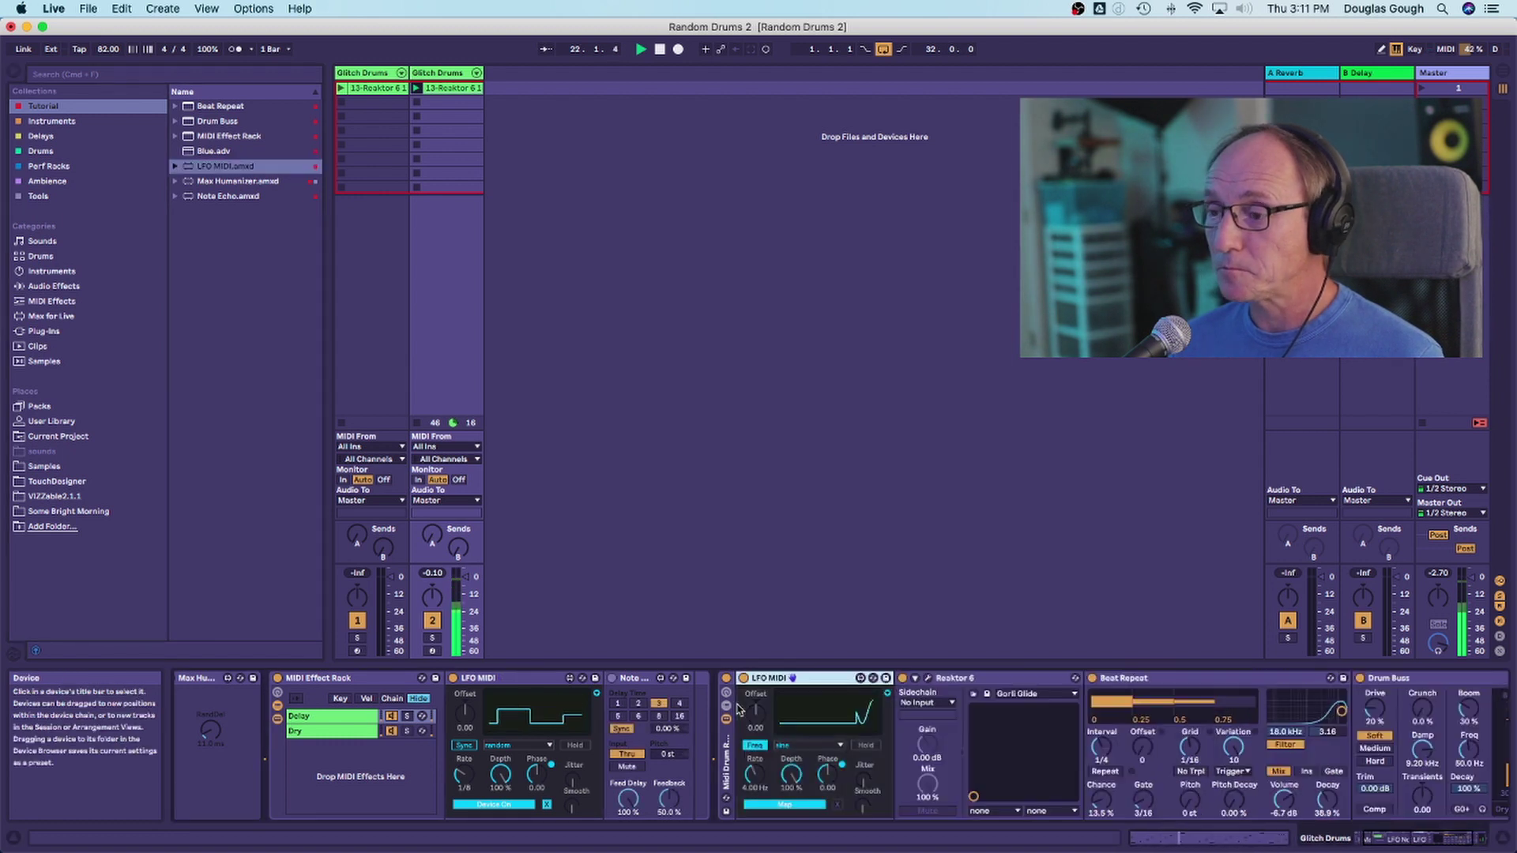
# Map the second LFO, set to random, onto Beat Repeat's Grid, and switch Beat Repeat to Ins.
pyautogui.click(825, 753)
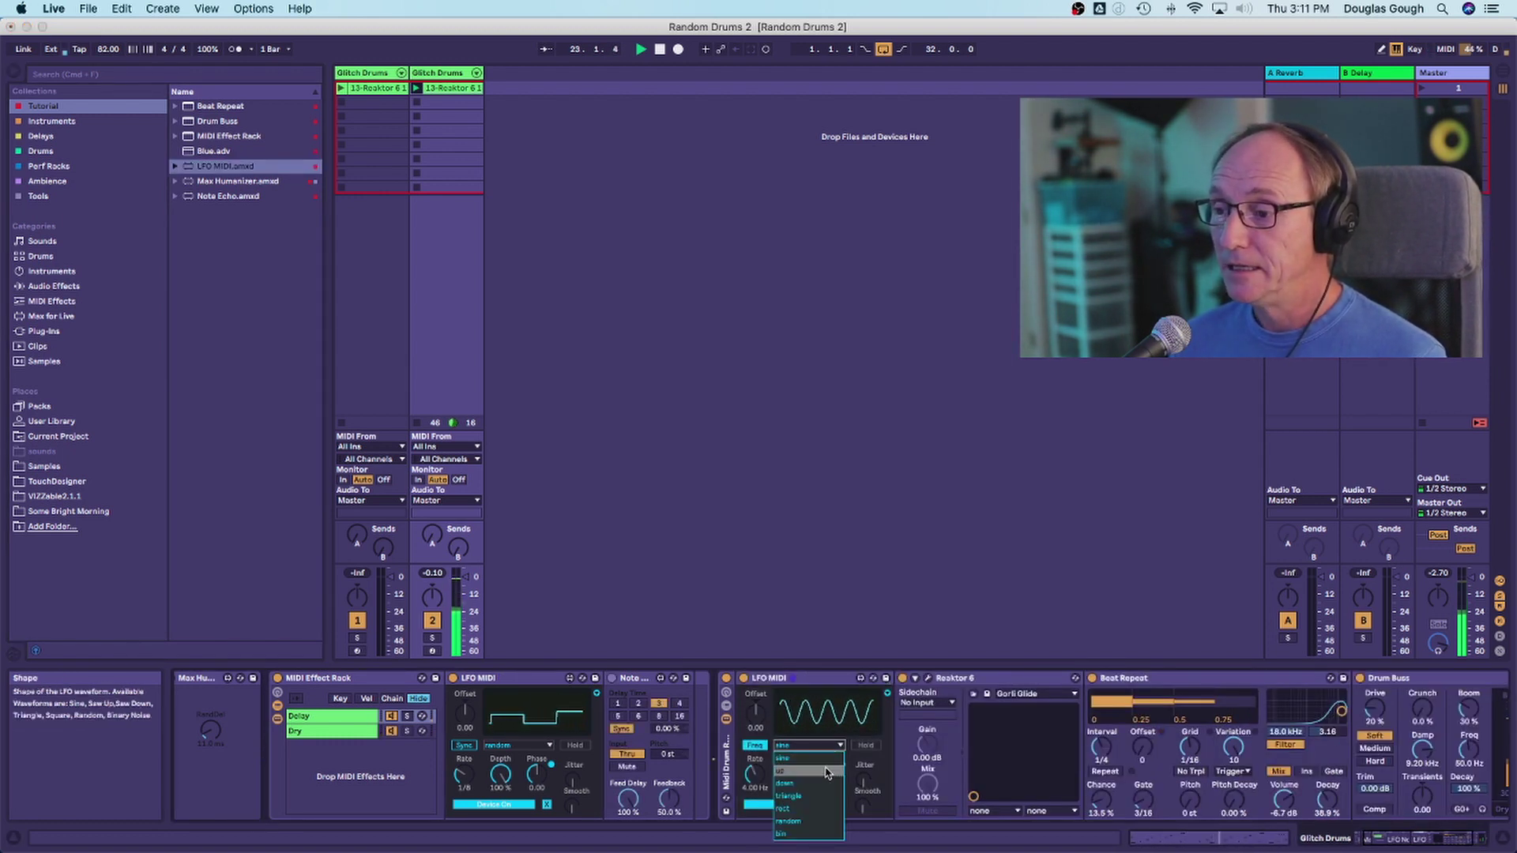
pyautogui.click(811, 826)
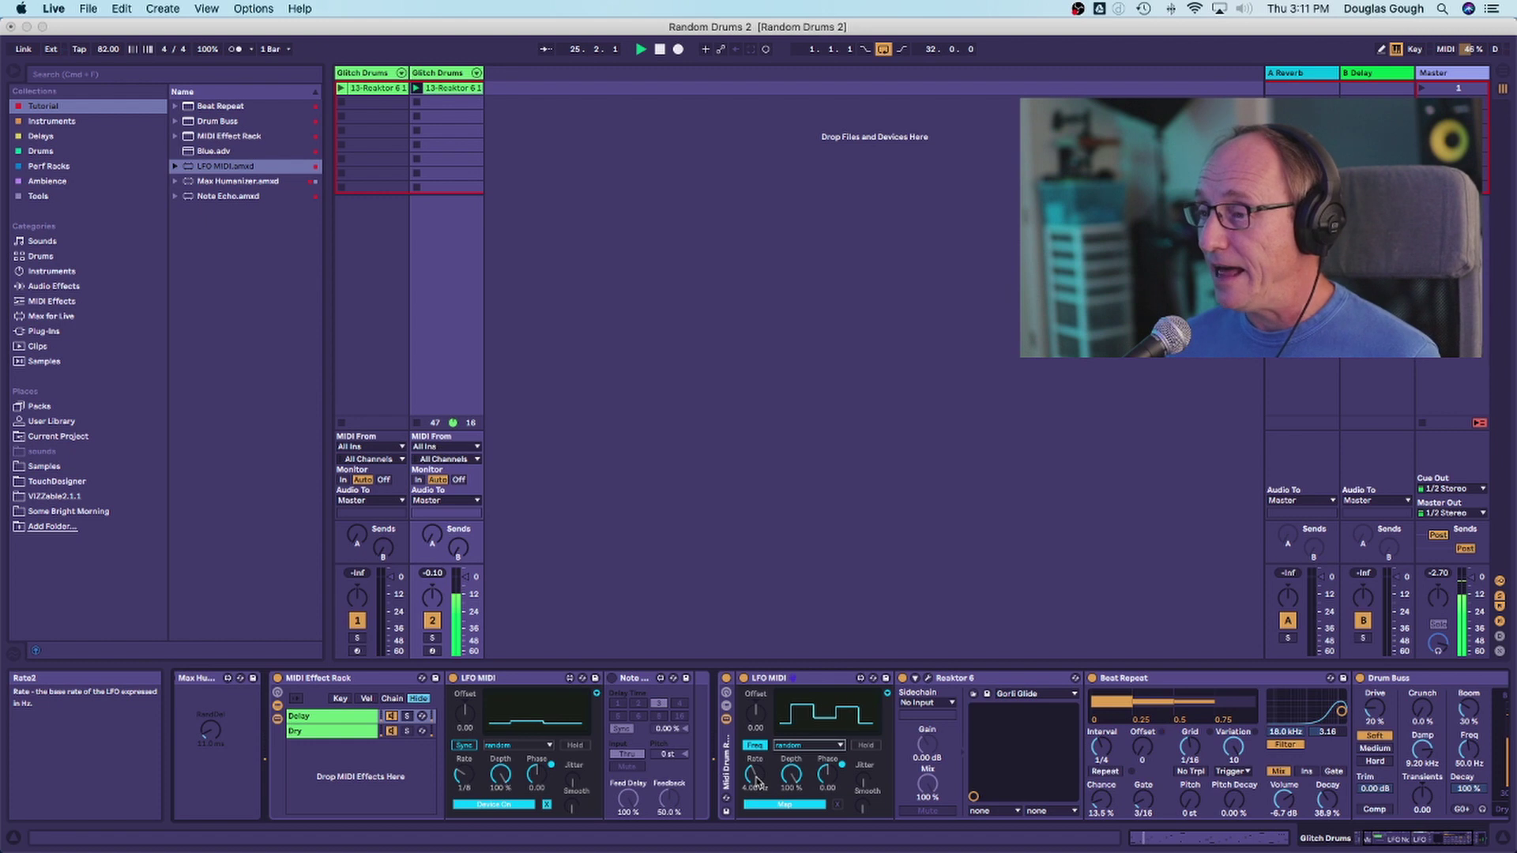
pyautogui.click(794, 807)
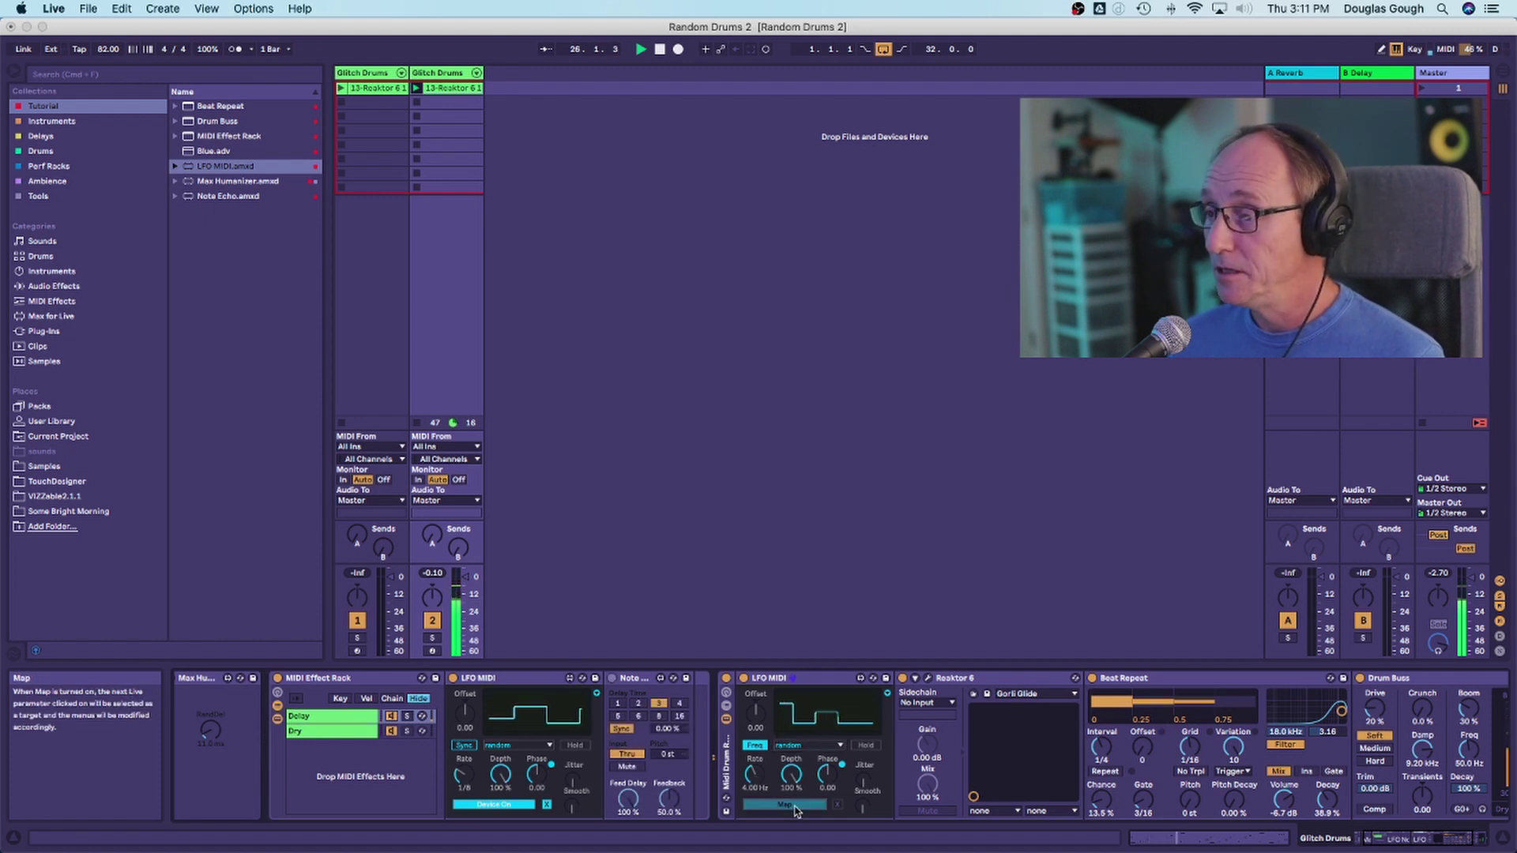
pyautogui.click(1189, 751)
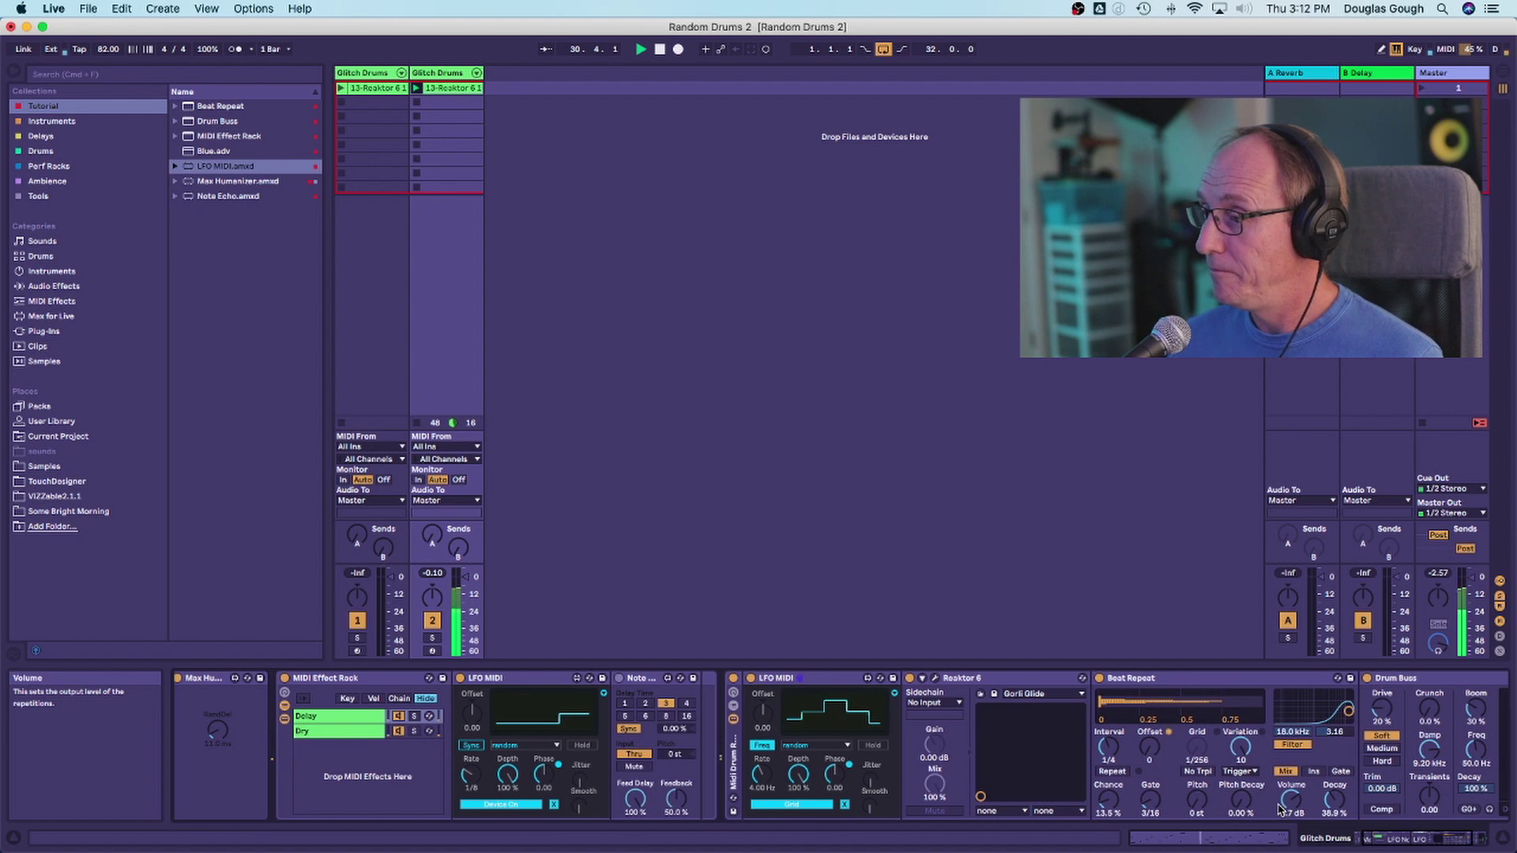
pyautogui.click(1315, 772)
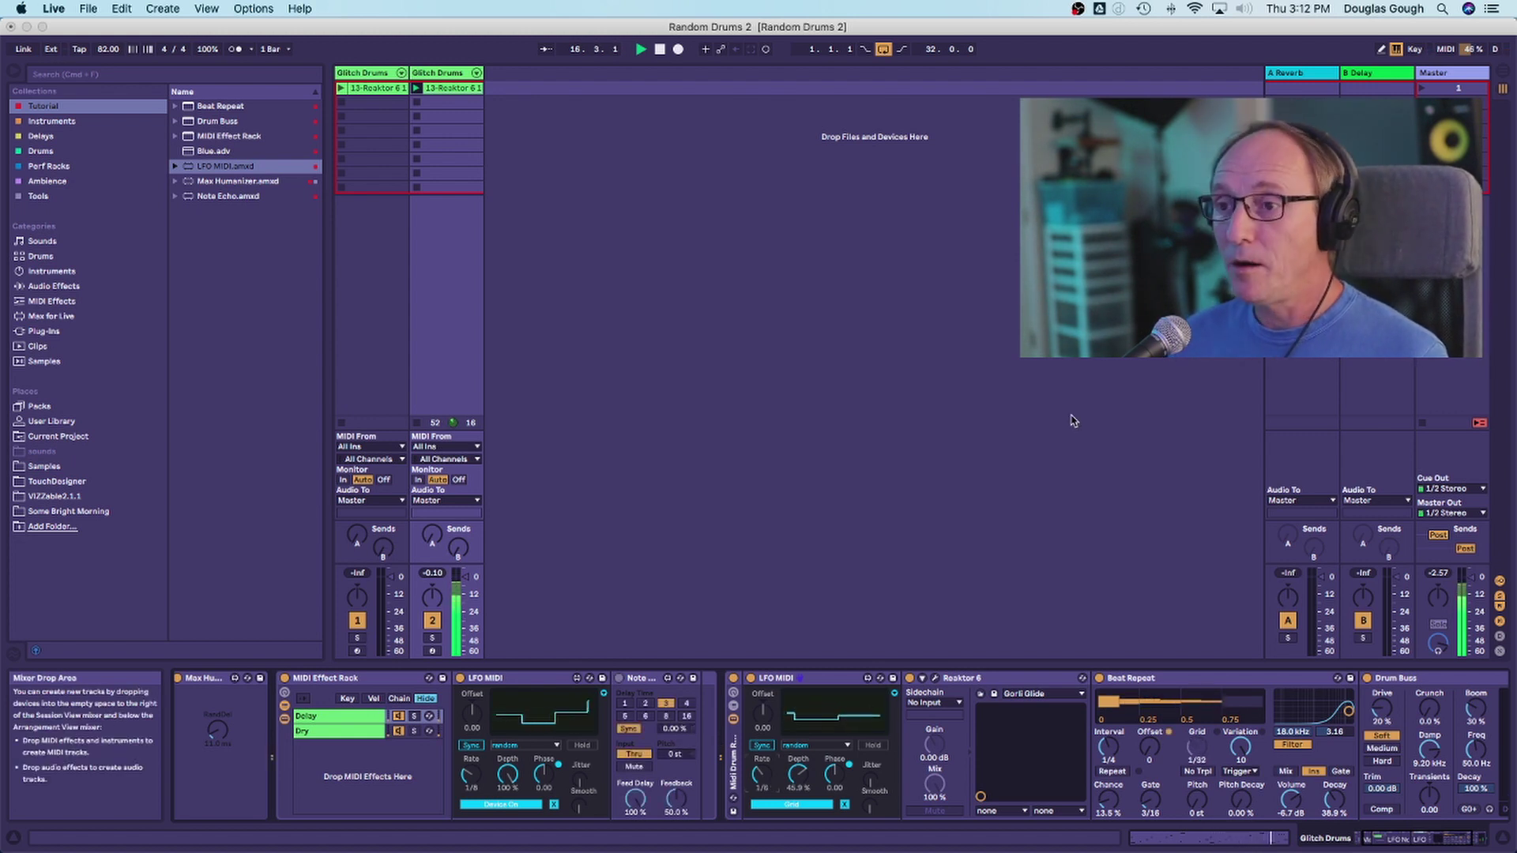
pyautogui.hotkey('shift', 'Tab')
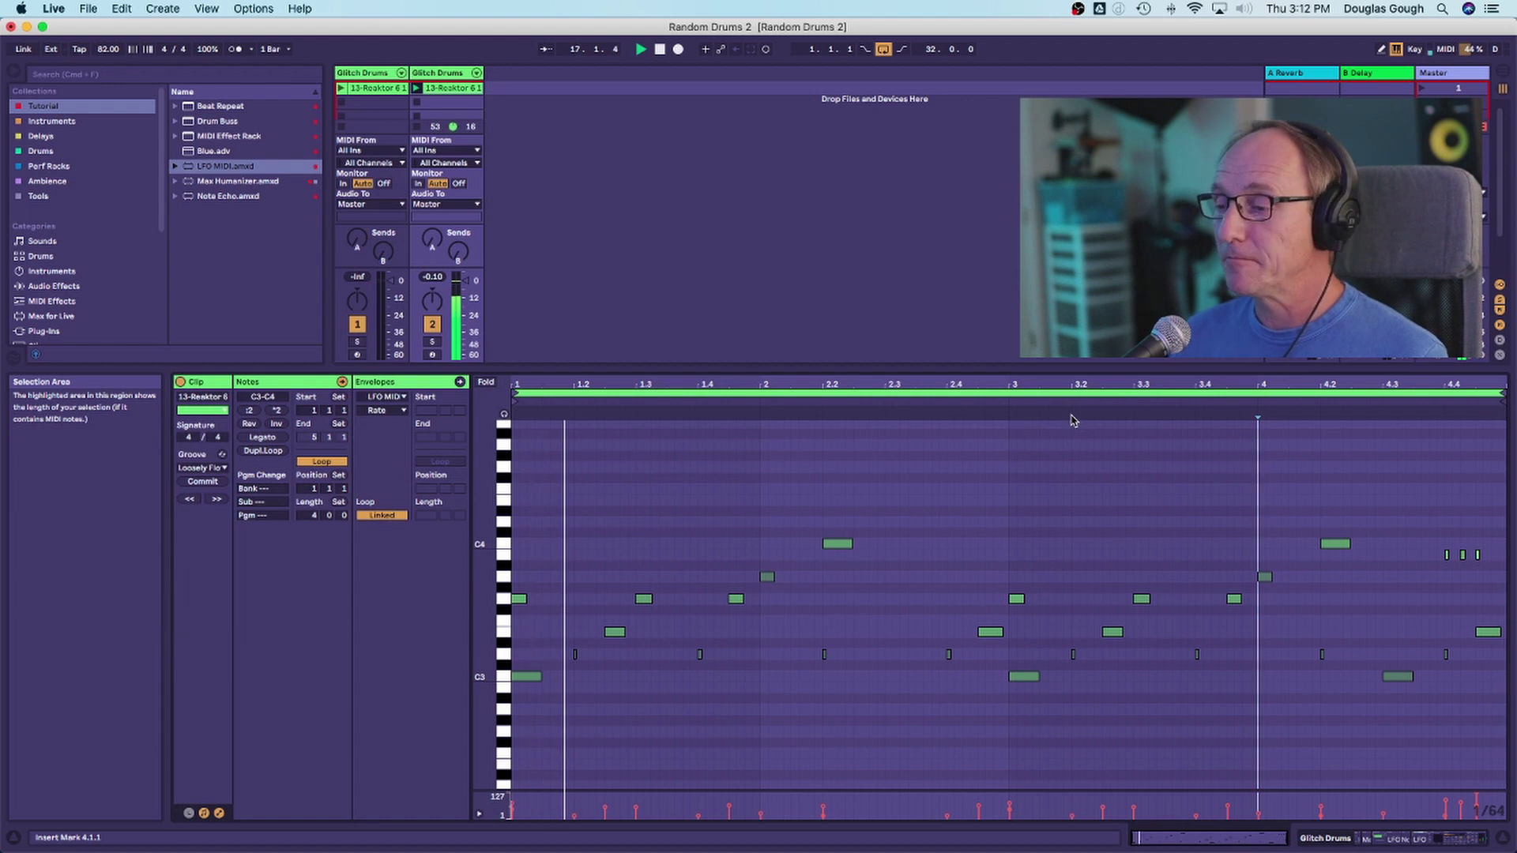
# In Arrangement view, colour the 3-Audio track green, enlarge its lane, and start recording.
pyautogui.hotkey('shift', 'Tab')
pyautogui.press('Tab')
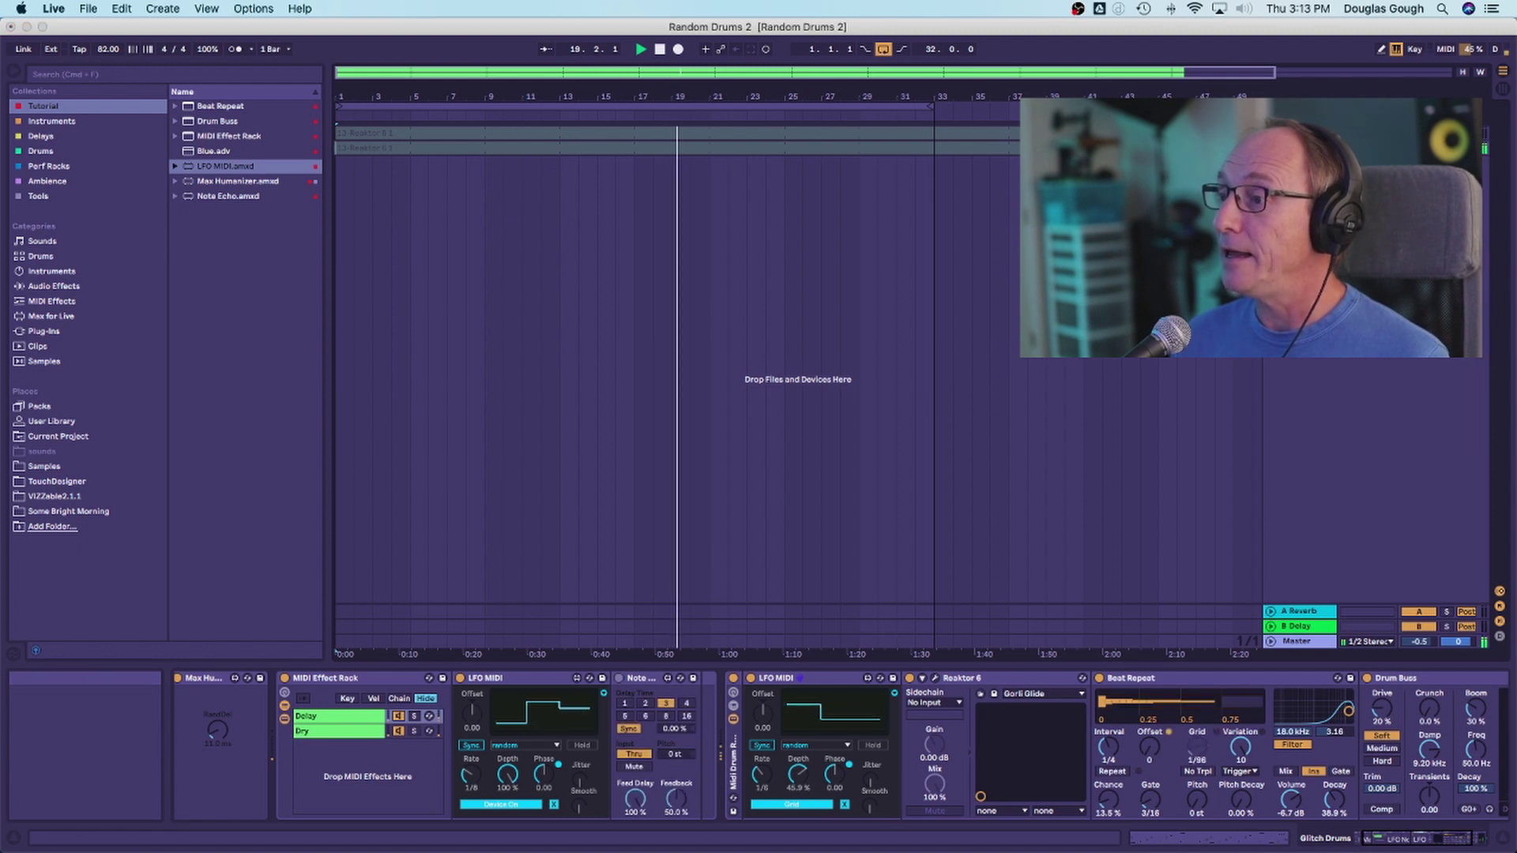
pyautogui.click(1296, 163)
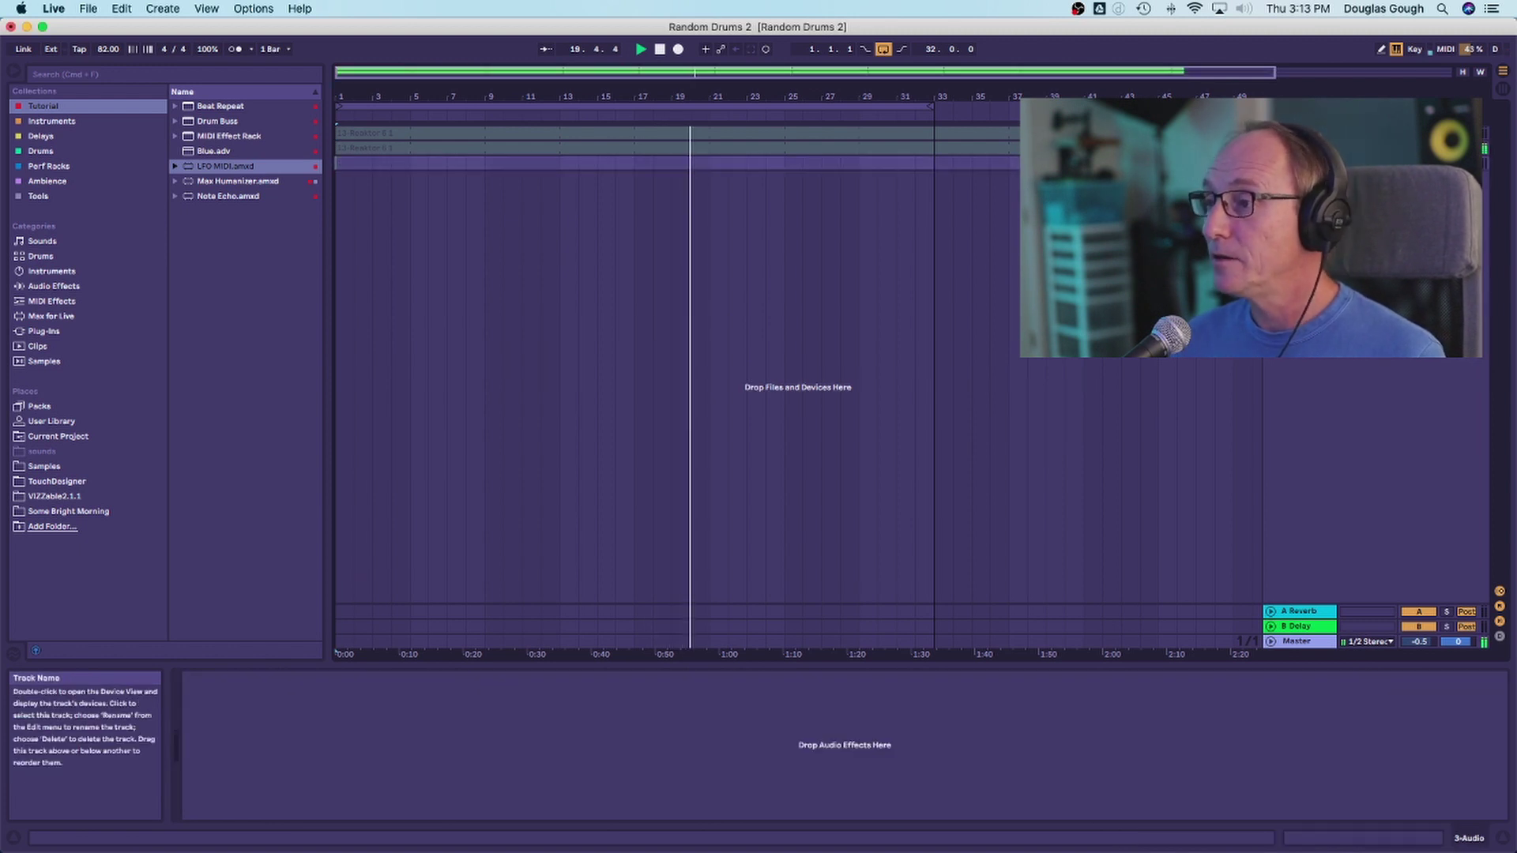
pyautogui.rightClick(1307, 164)
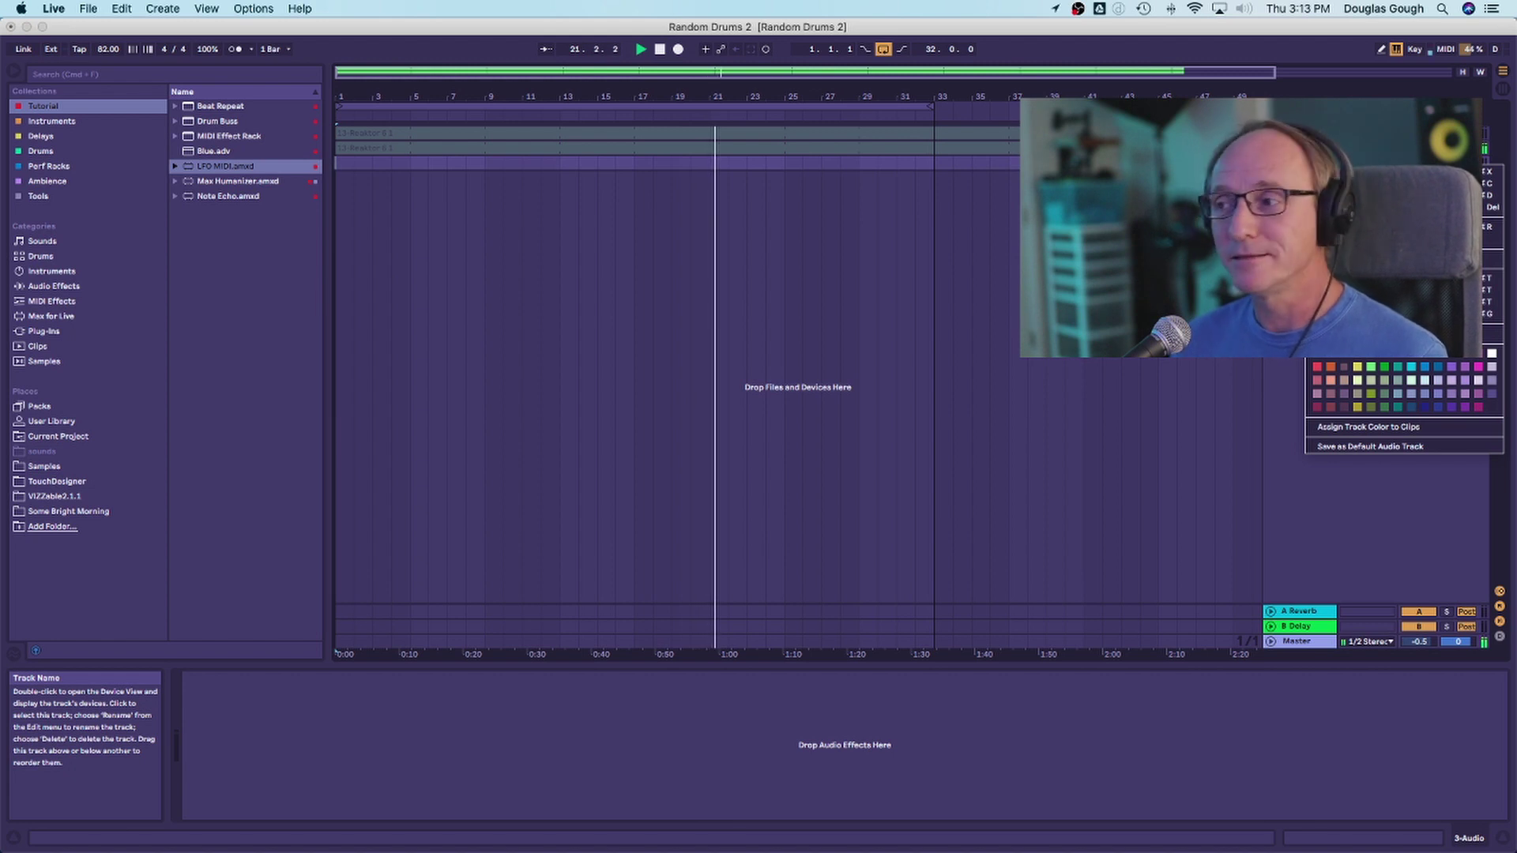
pyautogui.click(1385, 363)
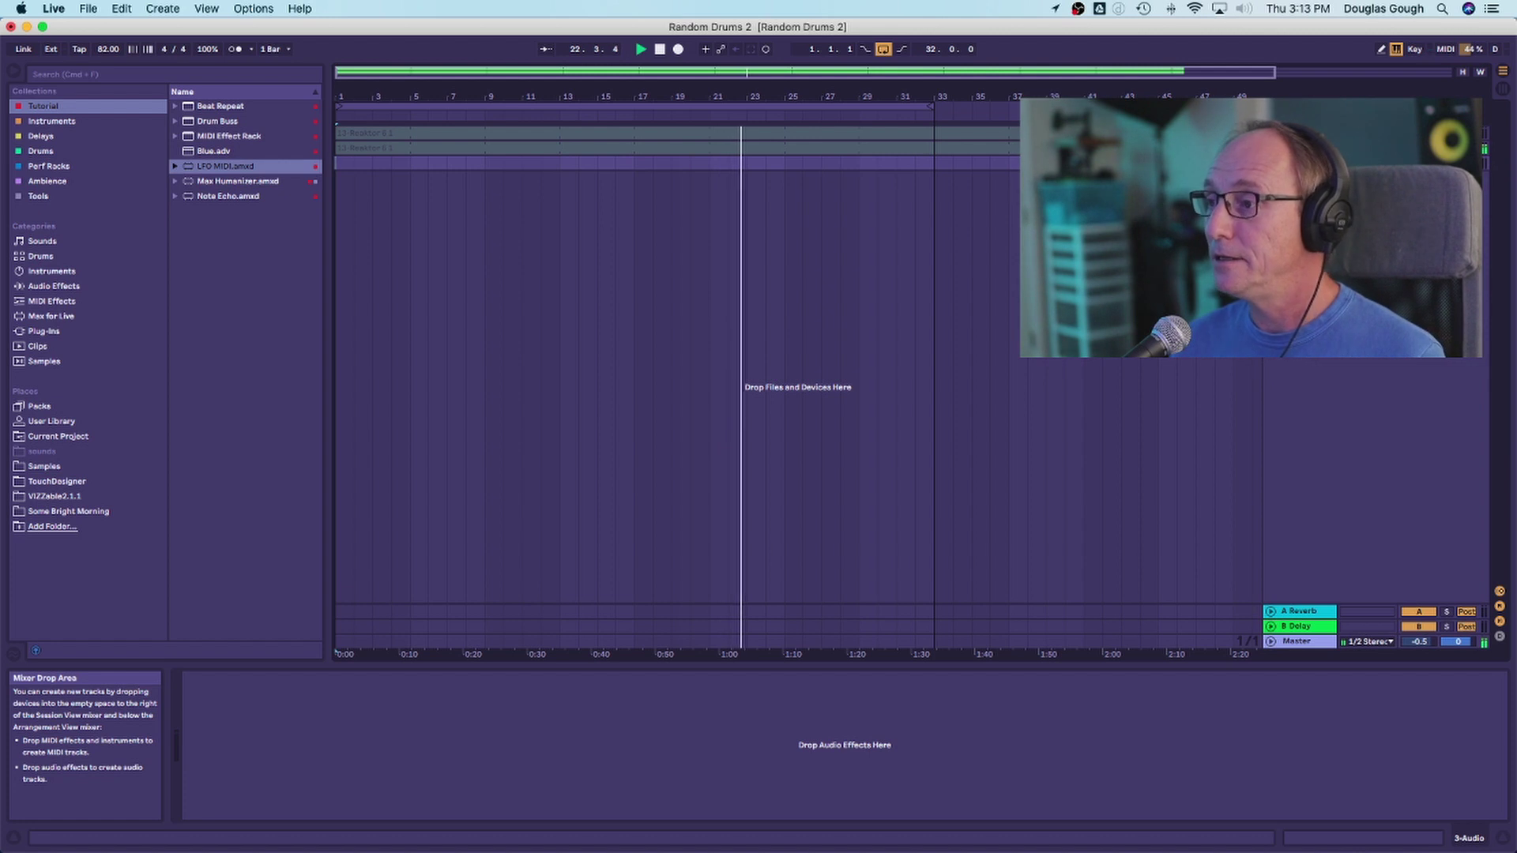
pyautogui.moveTo(1343, 169); pyautogui.dragTo(1344, 225)
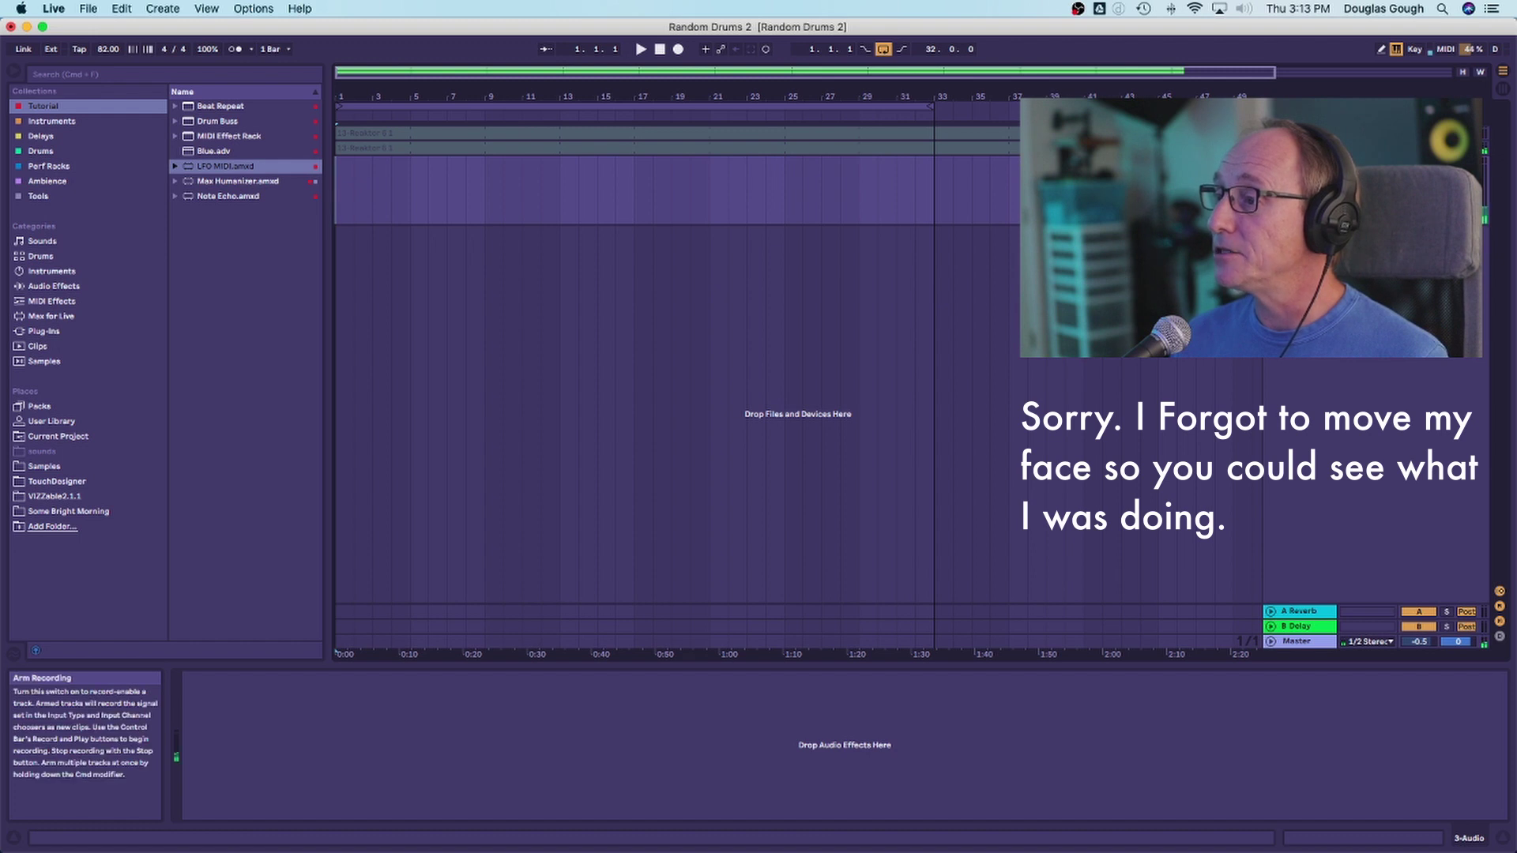
pyautogui.click(678, 50)
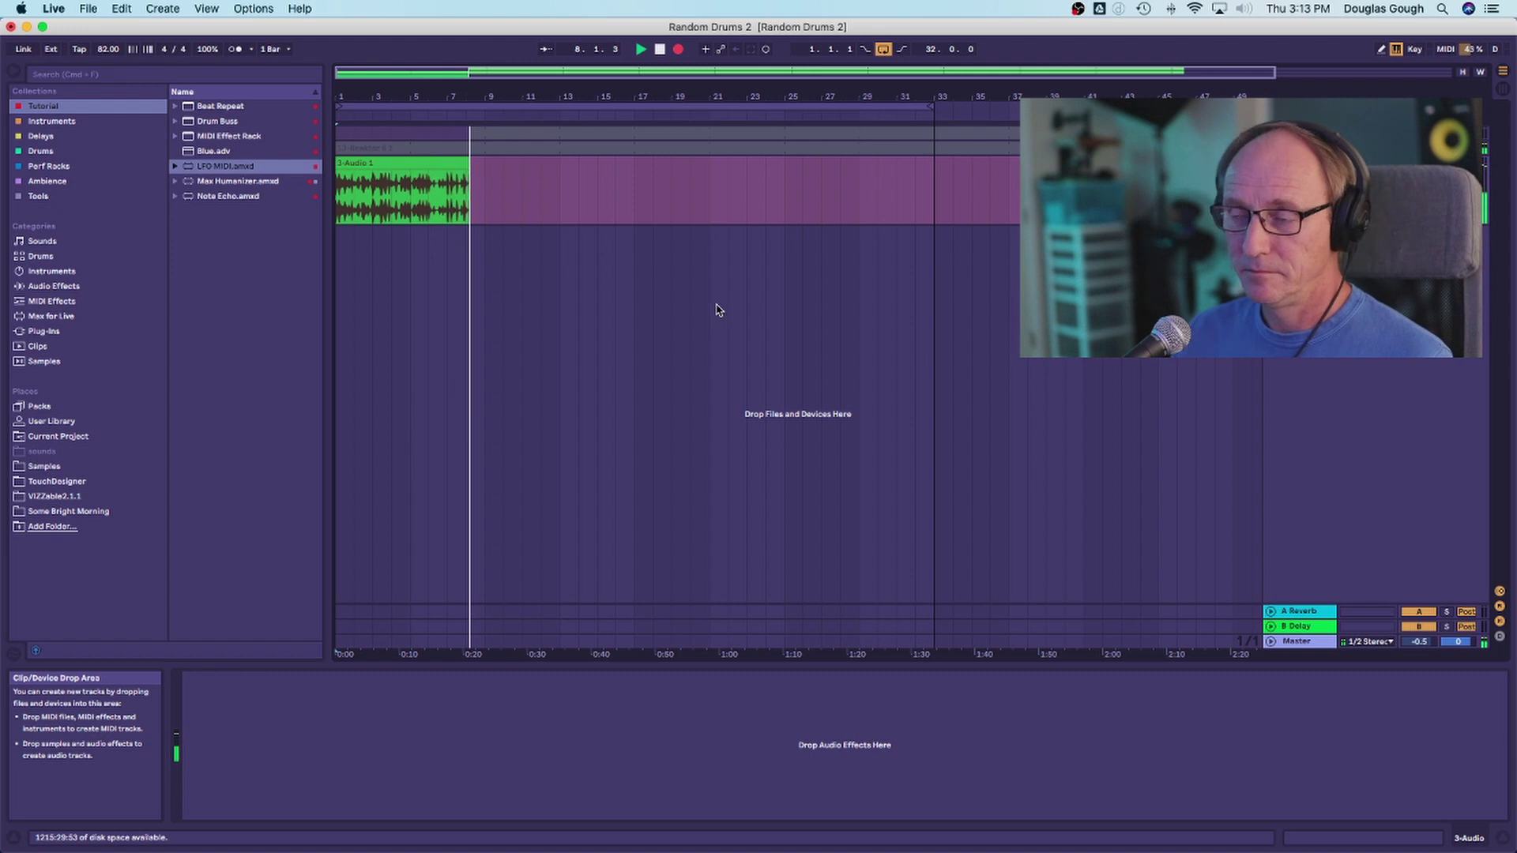
# Stop recording after about eight bars, leaving the 3-Audio 1 clip 8.1.0 long.
pyautogui.click(661, 50)
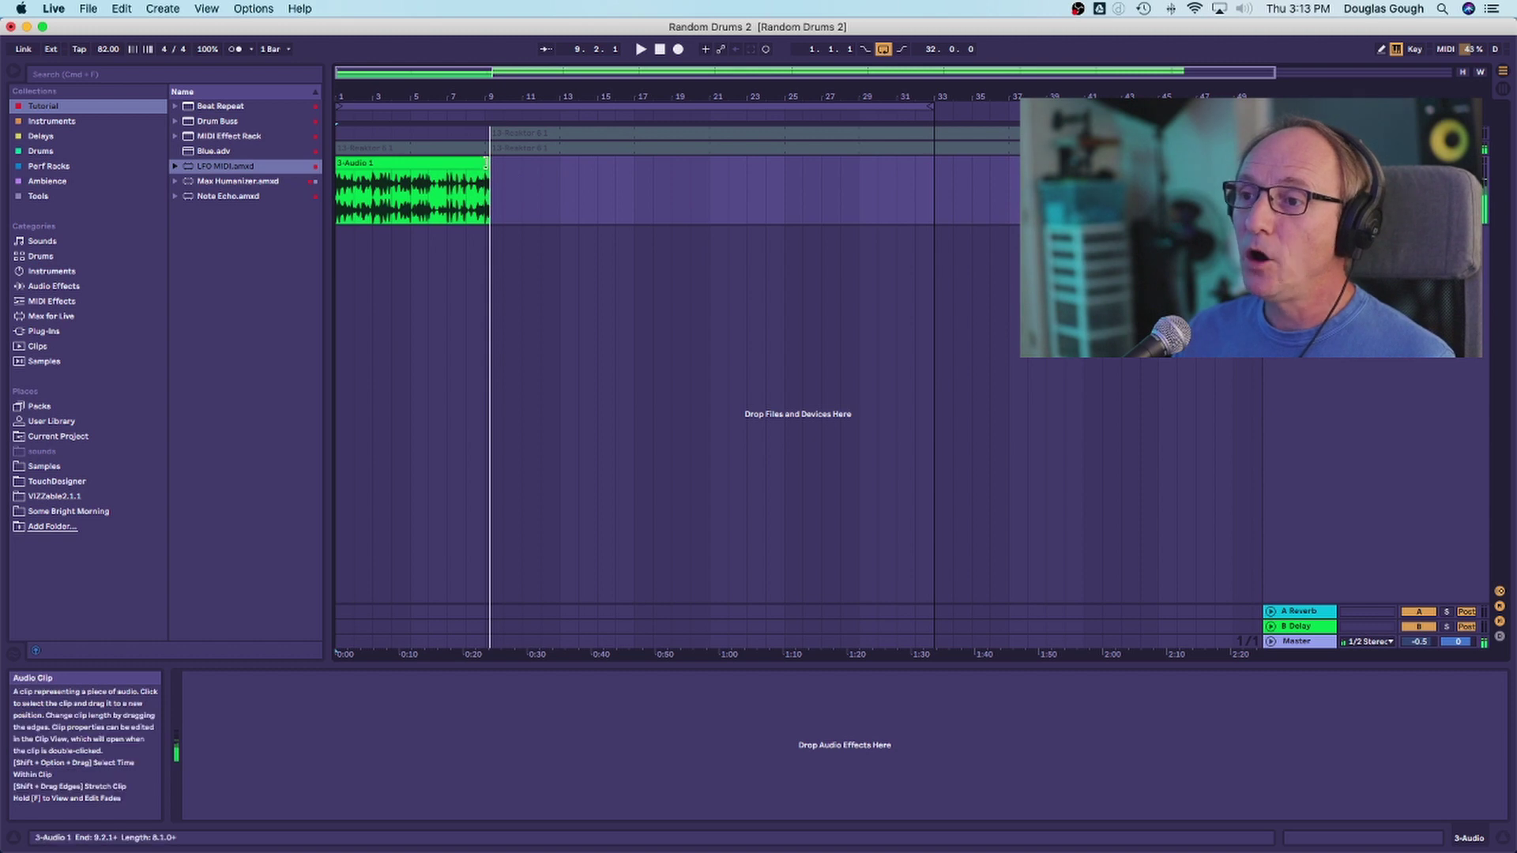
# Loop just the recorded 3-Audio 1 clip, play it back, and add an empty audio track.
pyautogui.click(486, 164)
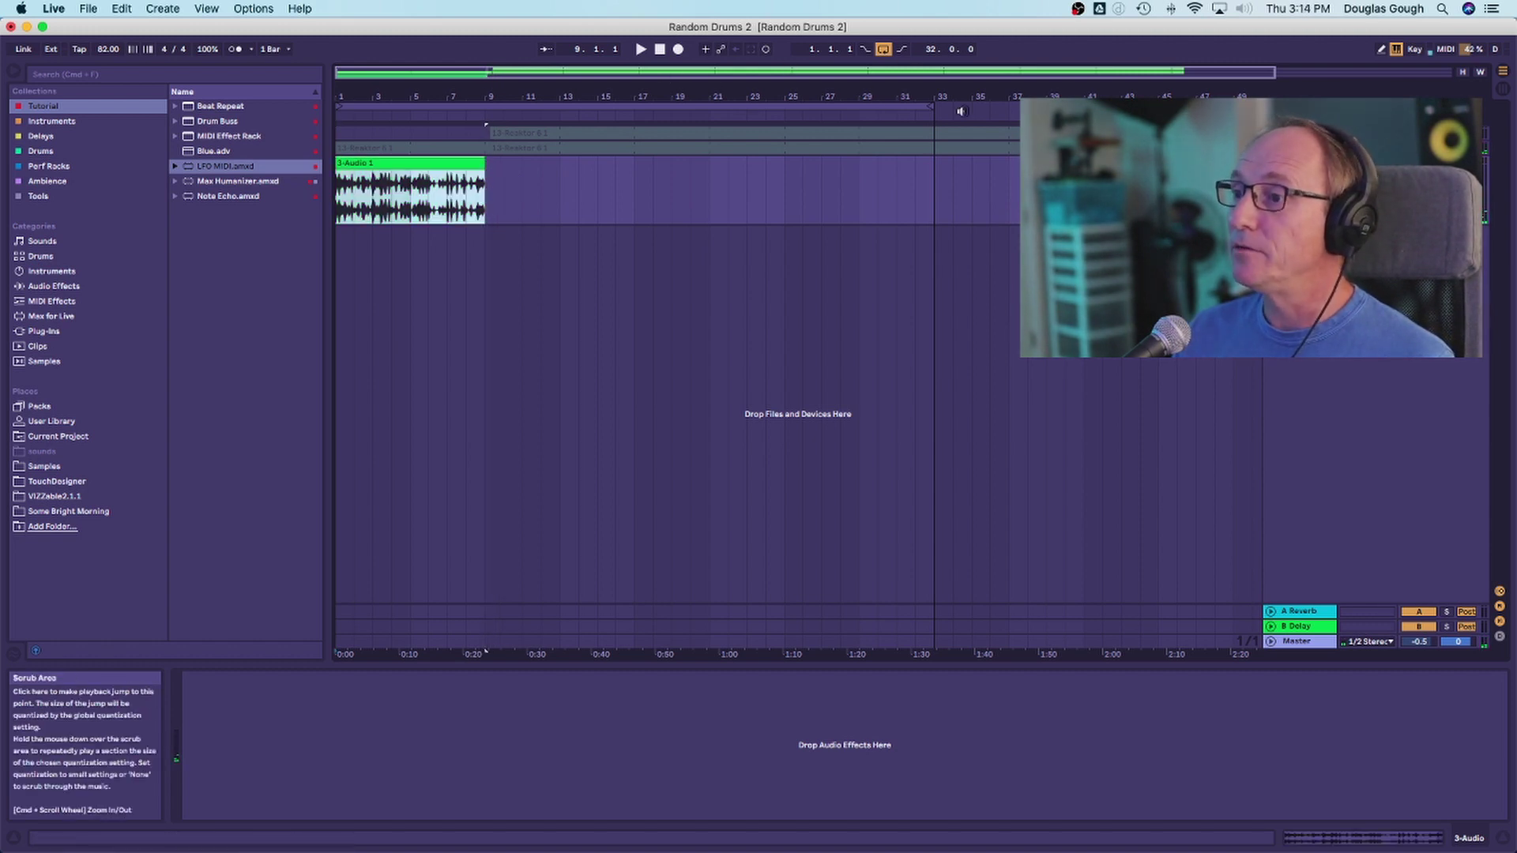
pyautogui.moveTo(929, 107); pyautogui.dragTo(493, 125)
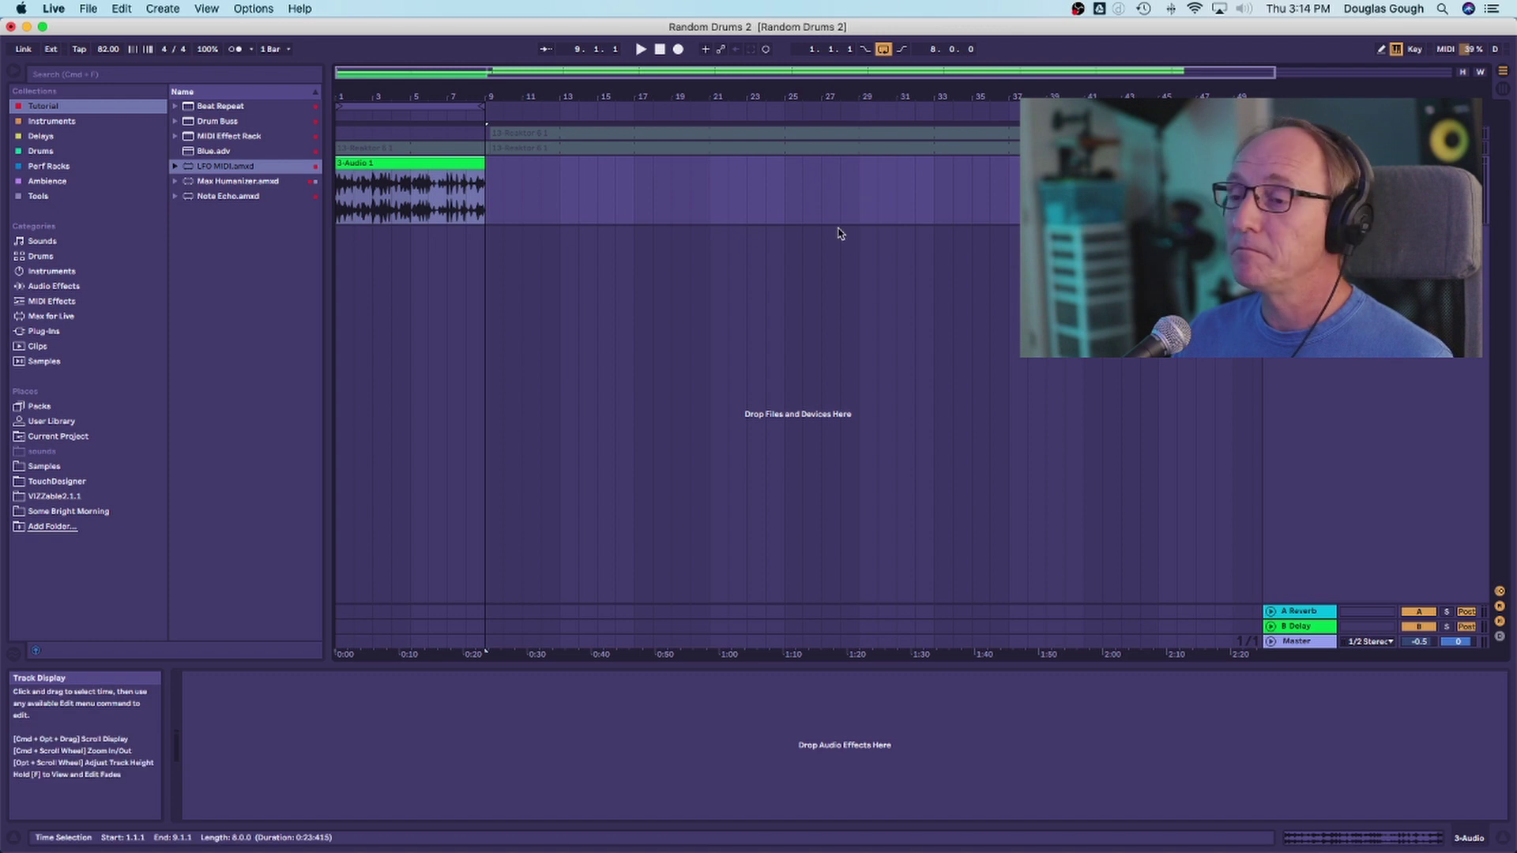
pyautogui.click(664, 50)
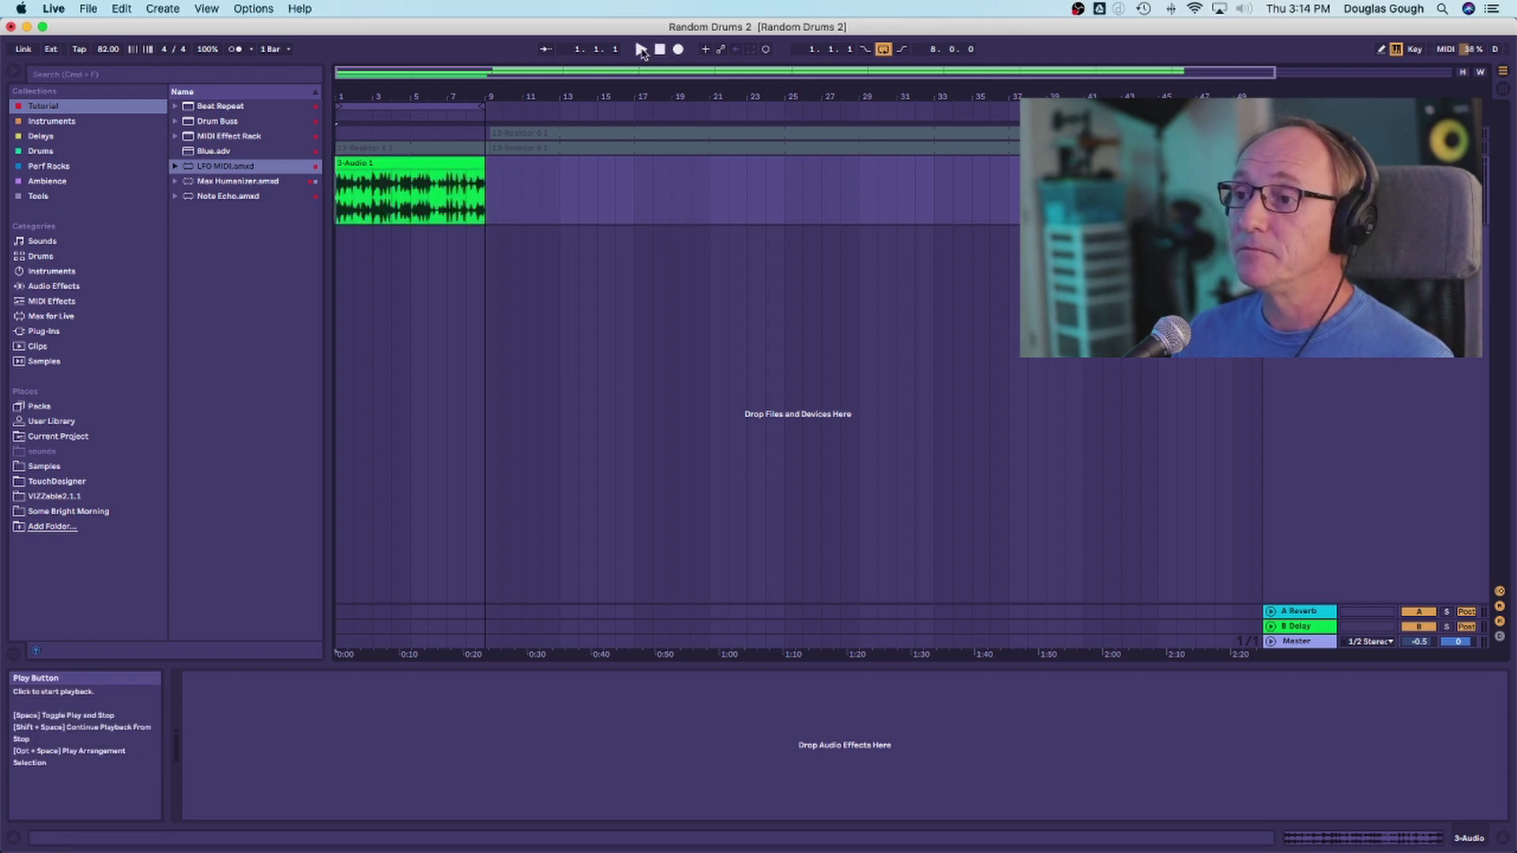
pyautogui.click(641, 50)
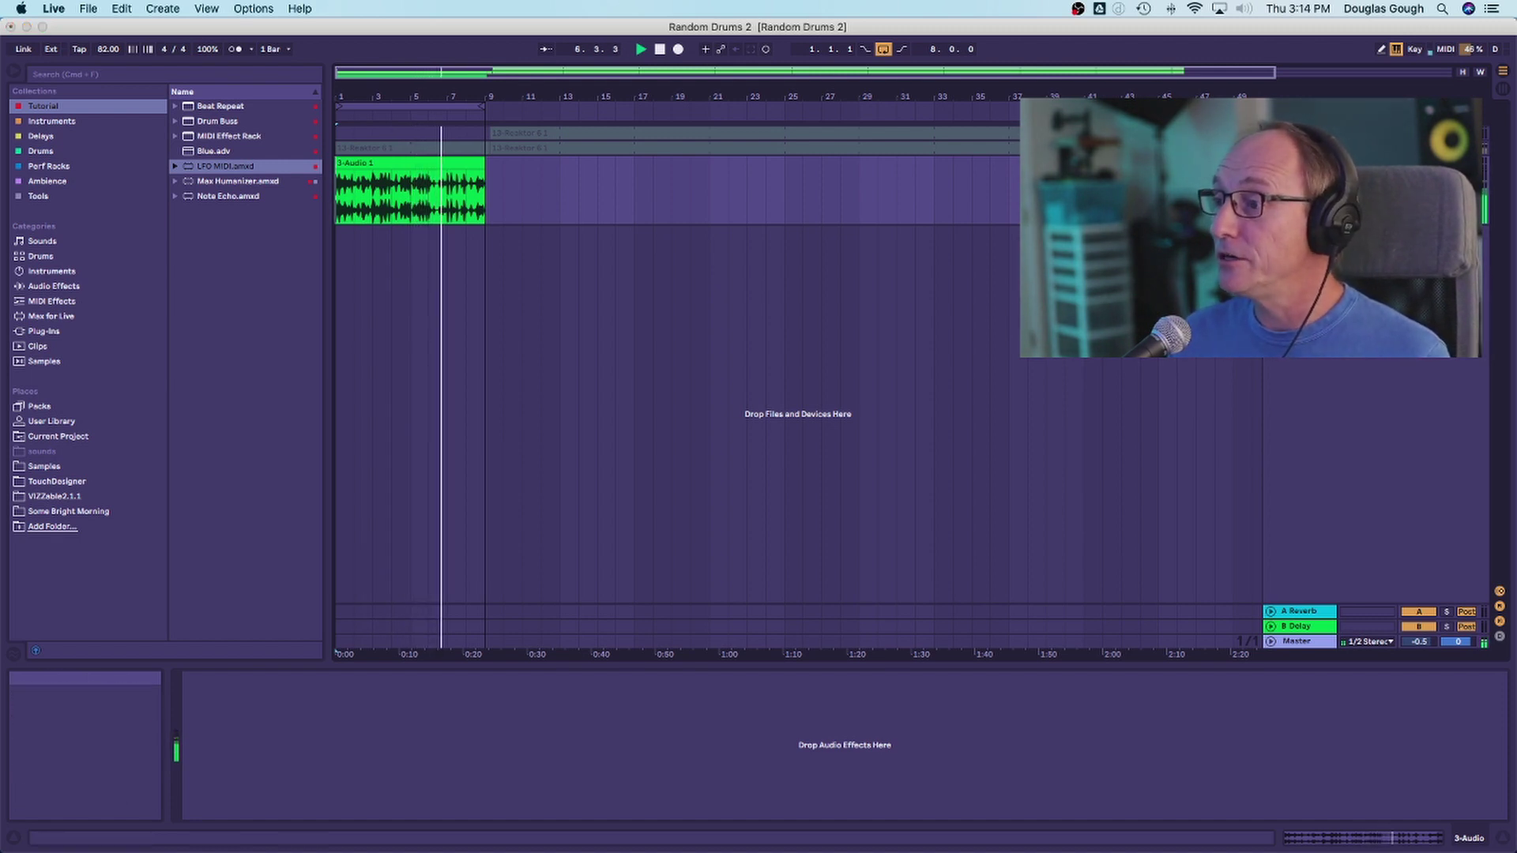
pyautogui.press('super+t')
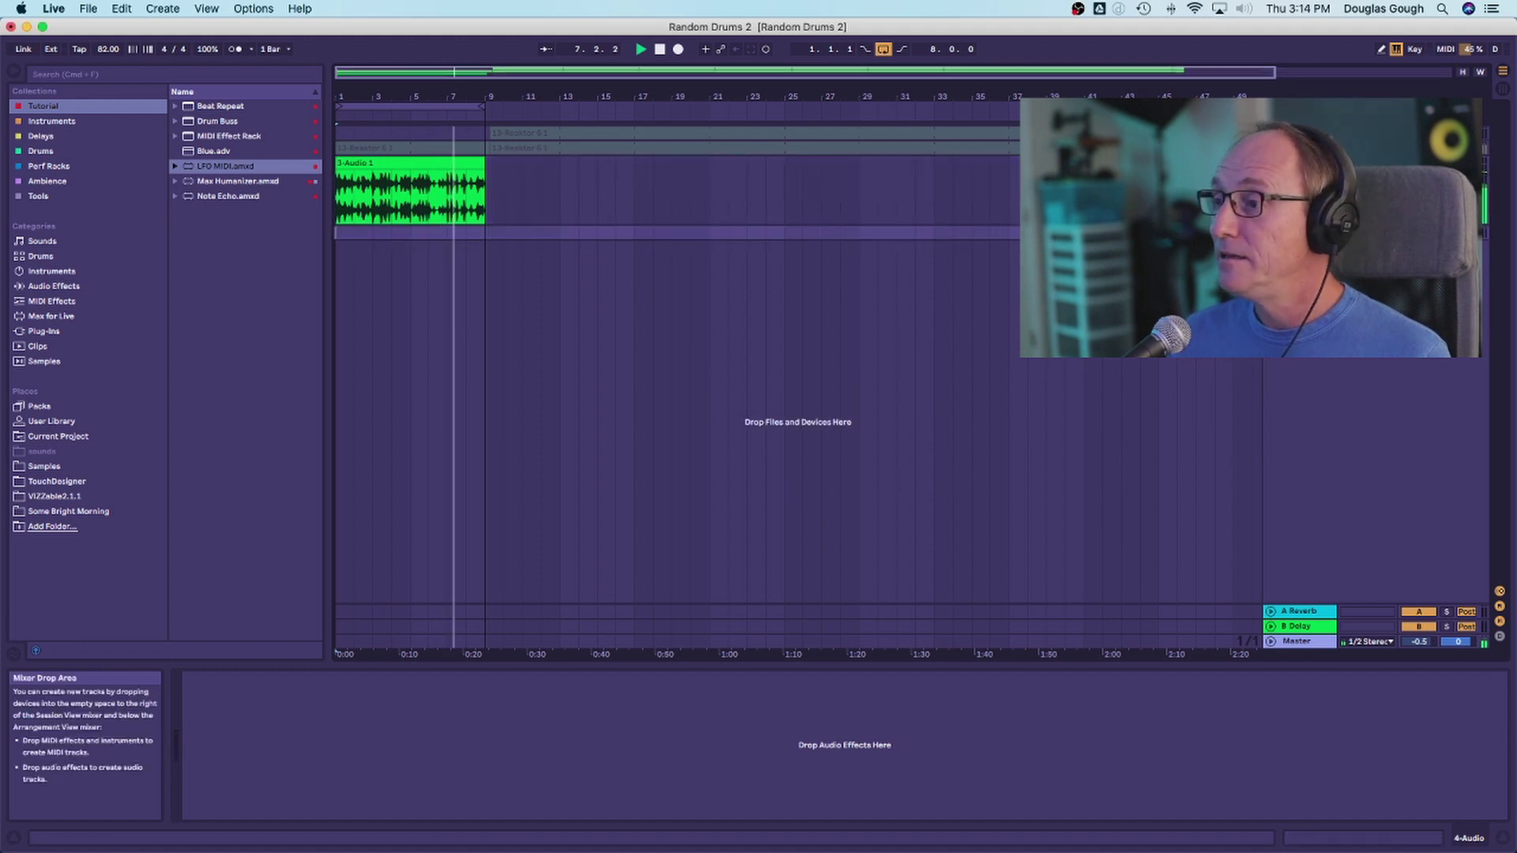
# Expand the new audio track and zoom the arrangement to show bars 1–9.
pyautogui.click(1269, 232)
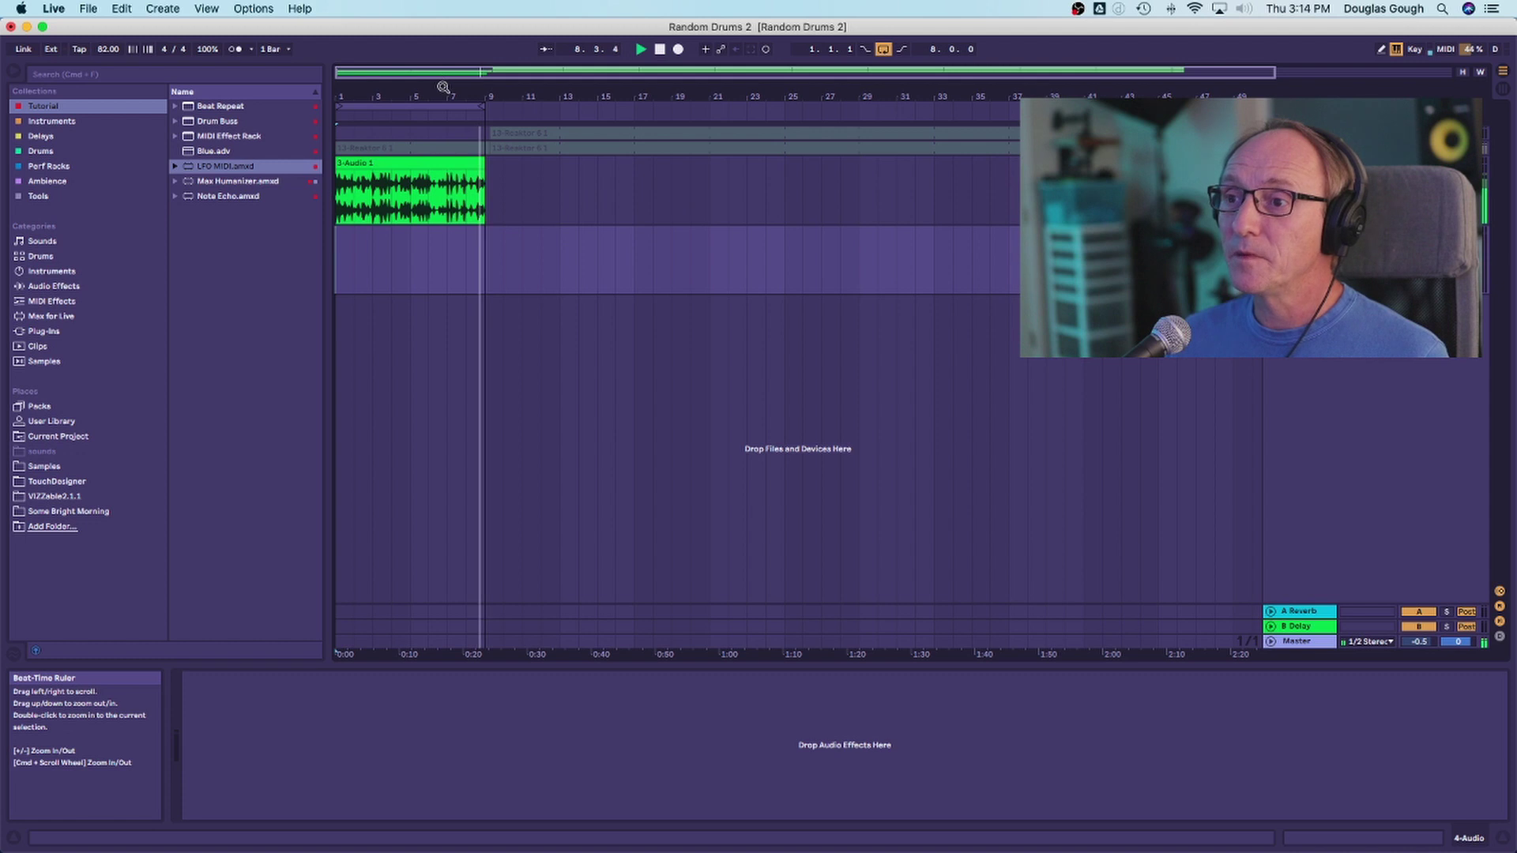
pyautogui.moveTo(445, 95); pyautogui.dragTo(444, 157)
pyautogui.moveTo(515, 87); pyautogui.dragTo(500, 58)
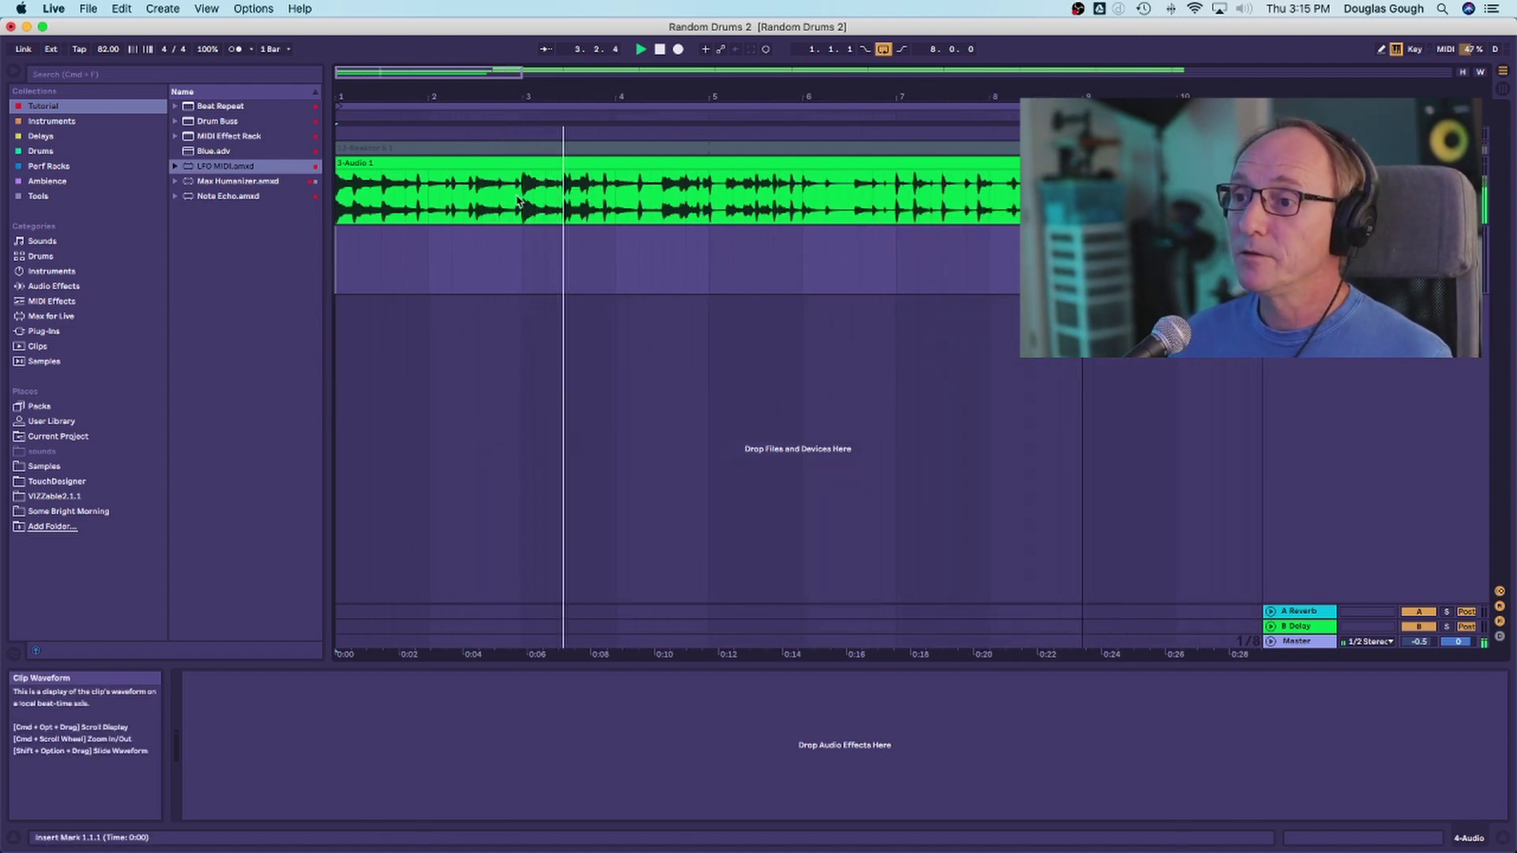
# Copy bars 3–5 of the recorded drum clip and set the paste point at the new track's start.
pyautogui.moveTo(522, 194); pyautogui.dragTo(709, 203)
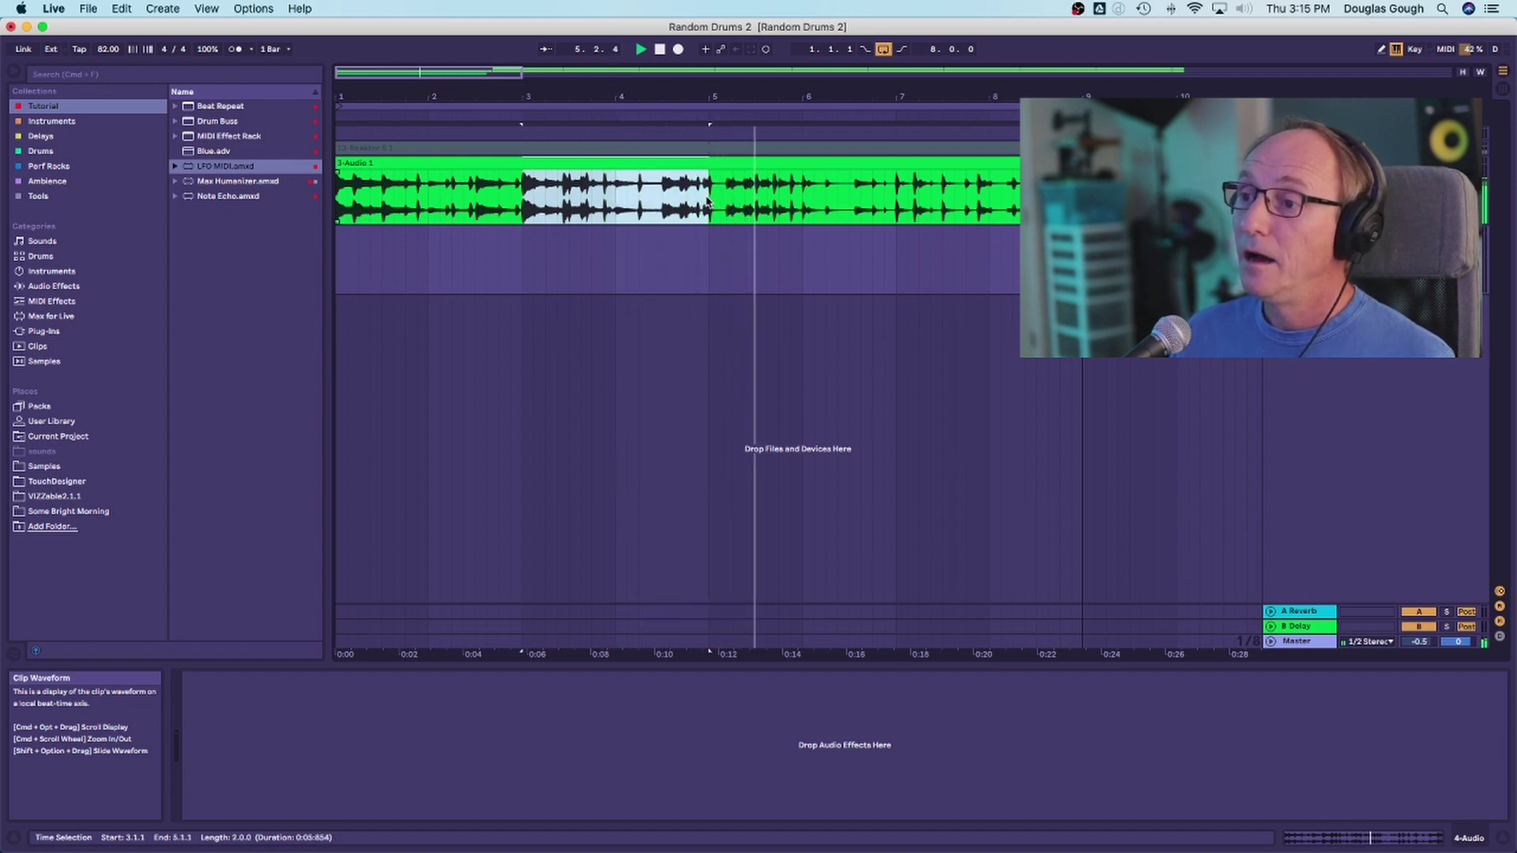
pyautogui.rightClick(641, 190)
pyautogui.press('Escape')
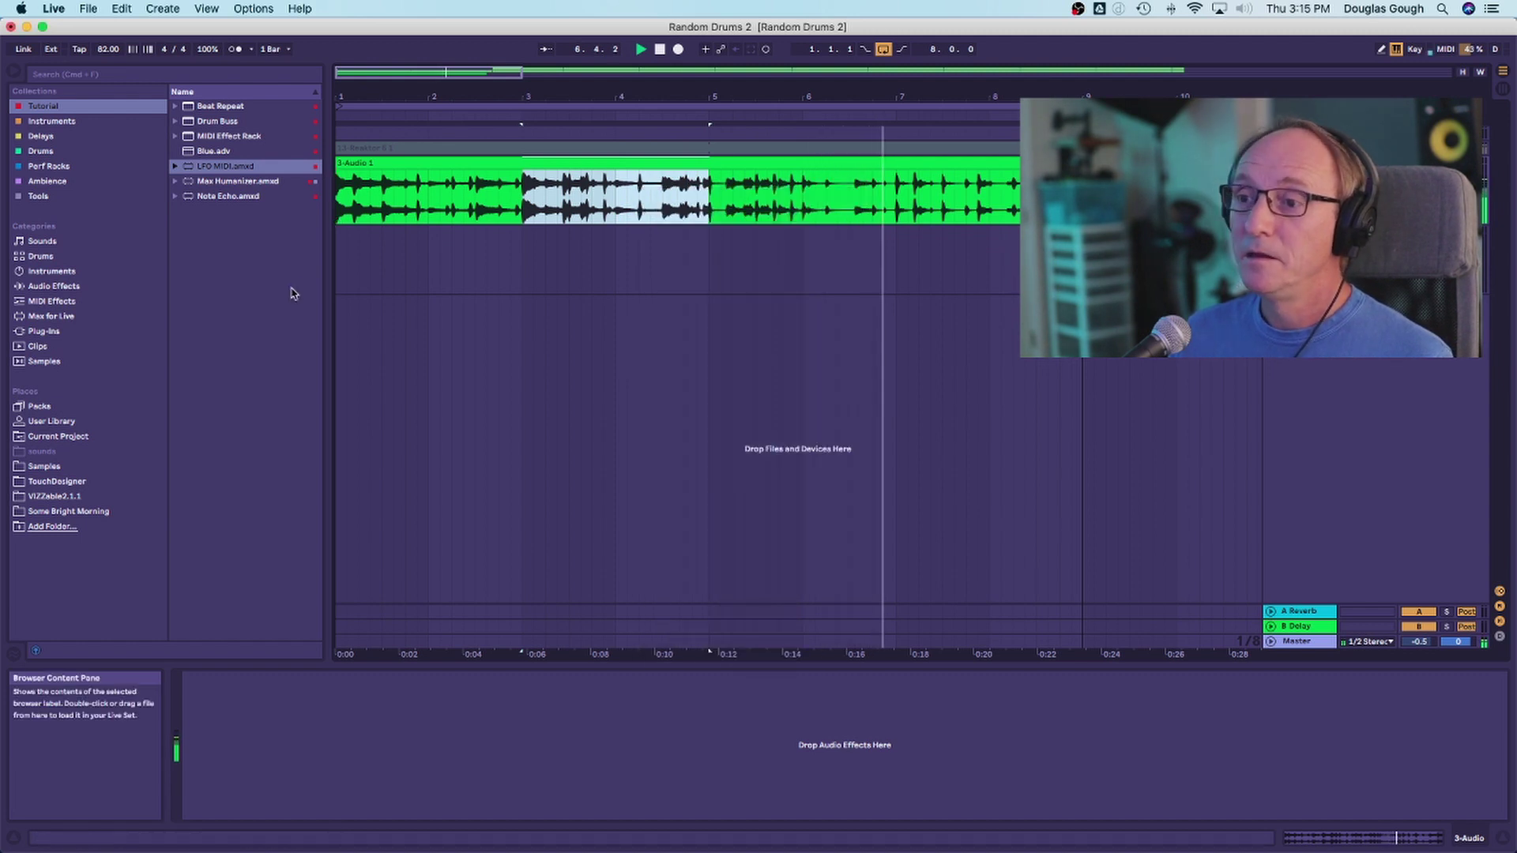
pyautogui.click(342, 277)
pyautogui.rightClick(341, 277)
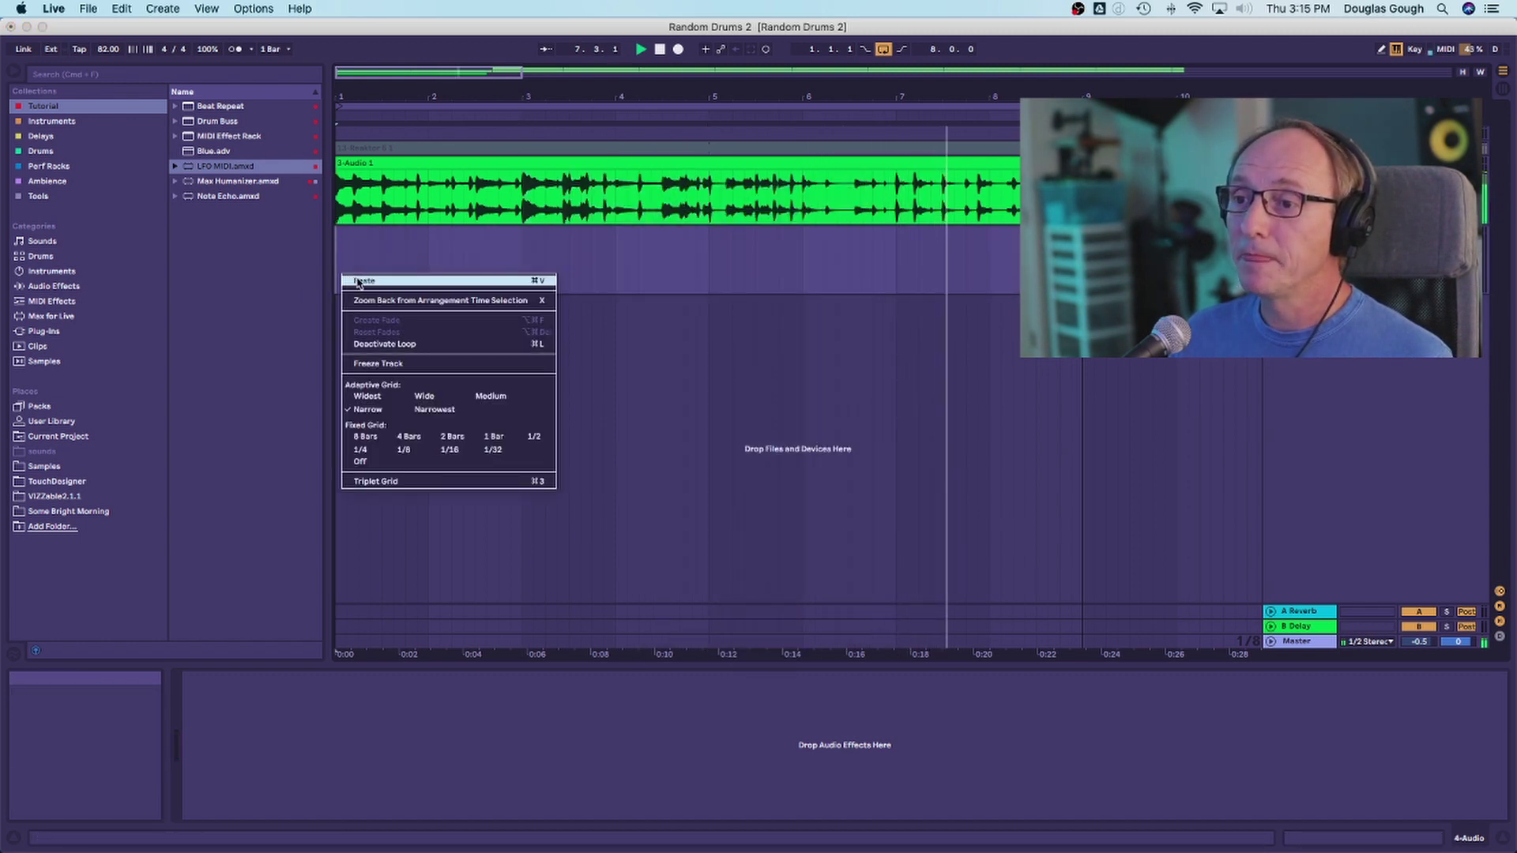
# Paste the copied bars at bar 1 and again at bar 3 of the new track.
pyautogui.click(357, 283)
pyautogui.click(526, 267)
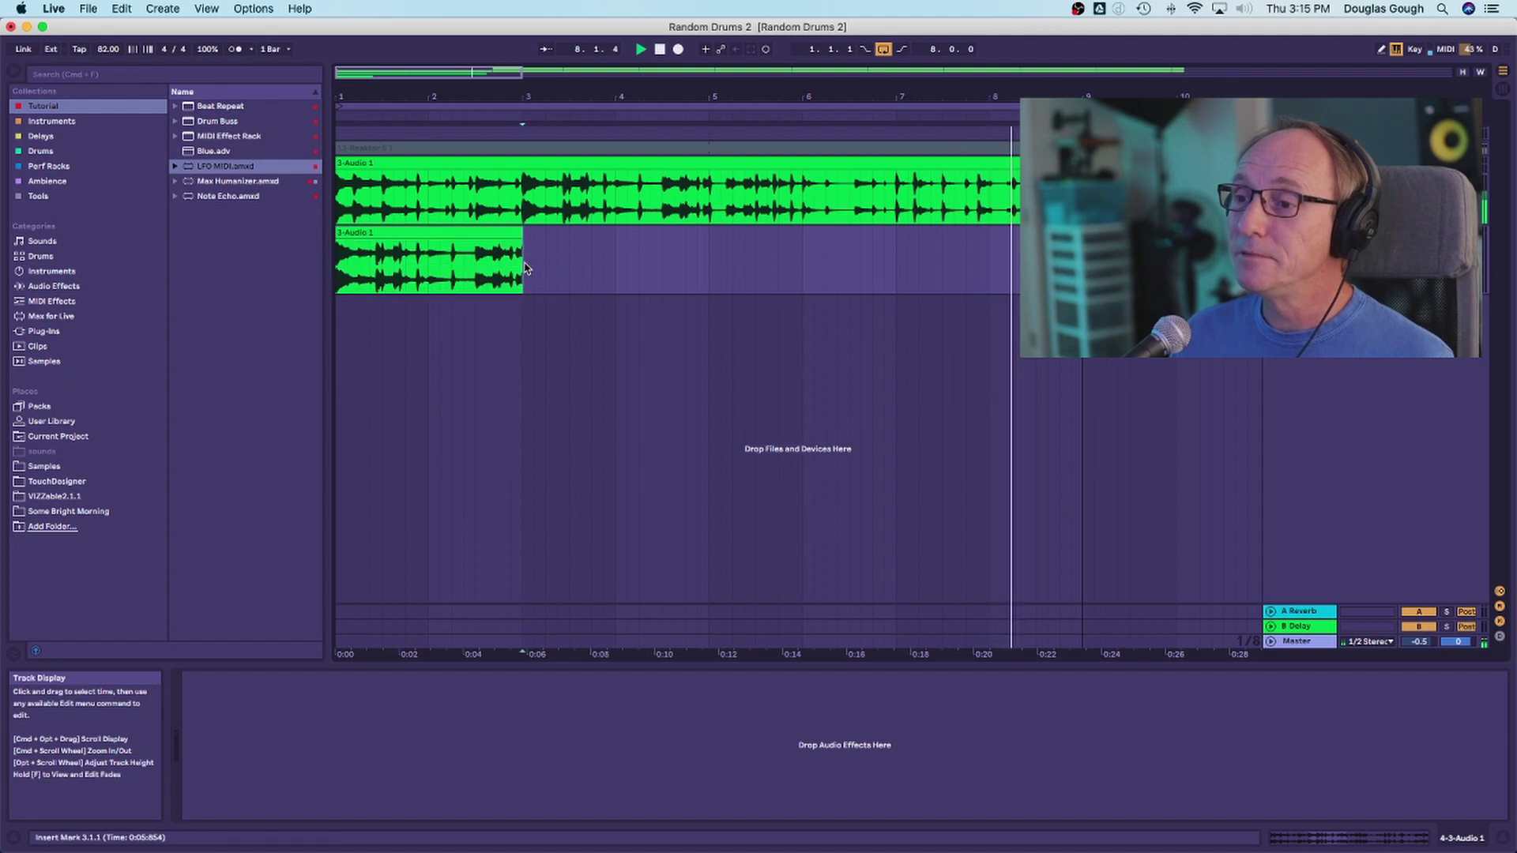
pyautogui.rightClick(526, 267)
pyautogui.click(547, 271)
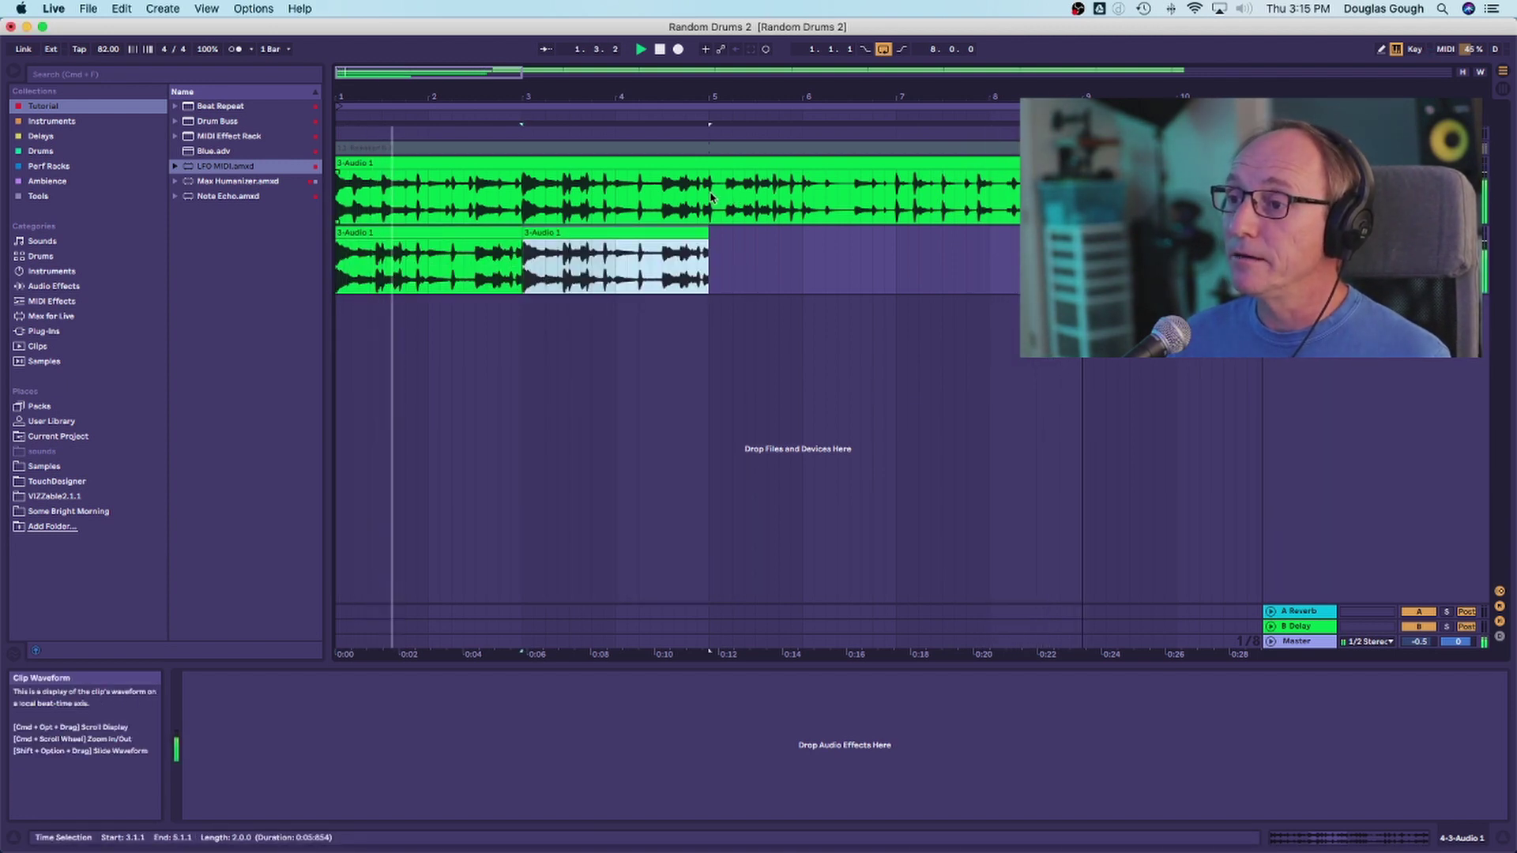
# Copy bar 5 of the recording and paste it at bar 5 of the new track.
pyautogui.moveTo(710, 199); pyautogui.dragTo(800, 203)
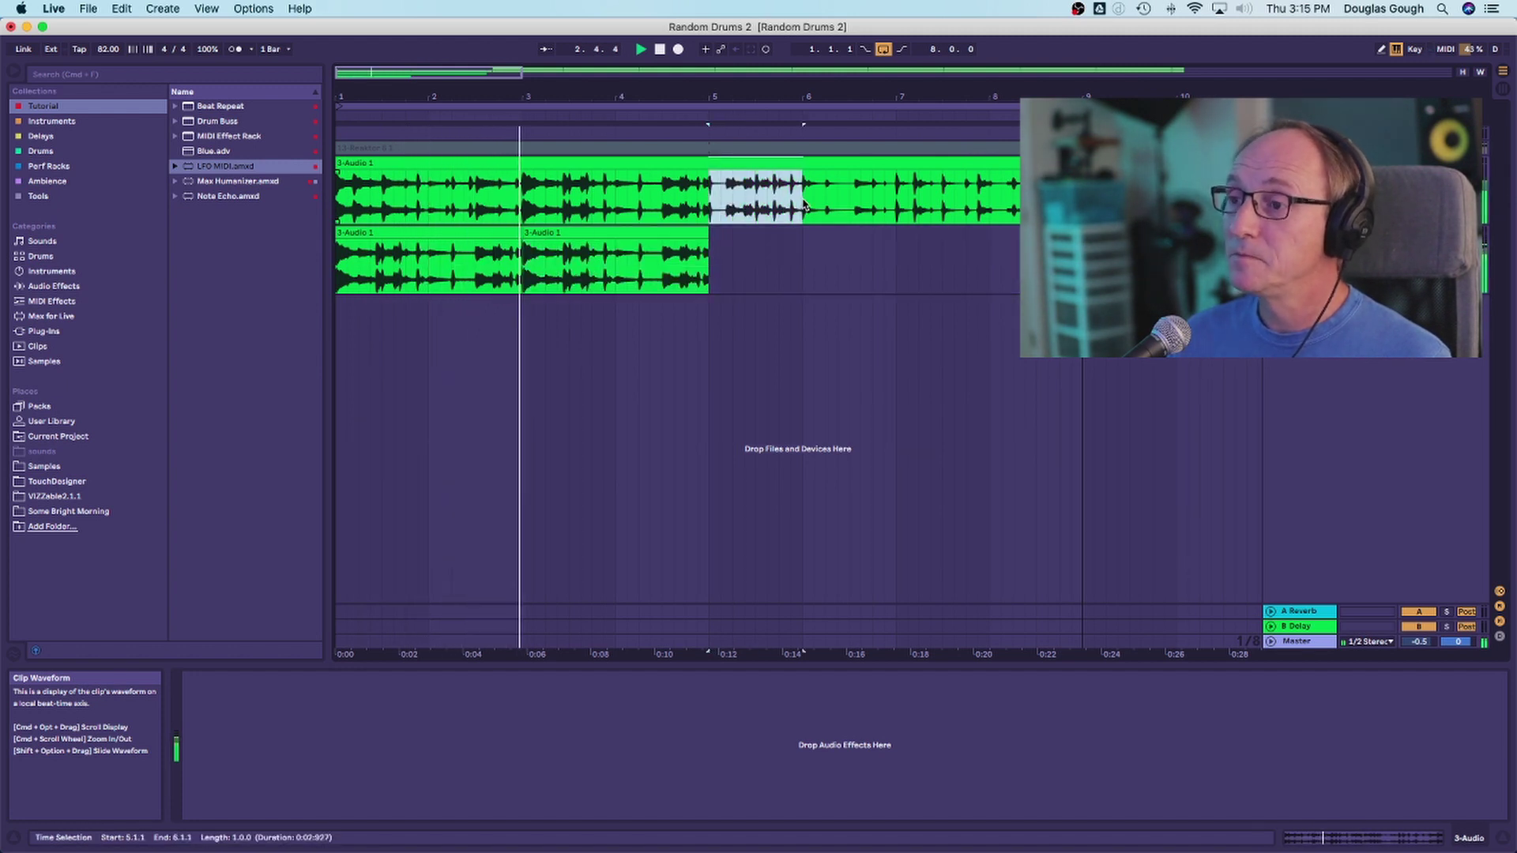
pyautogui.rightClick(771, 189)
pyautogui.click(792, 205)
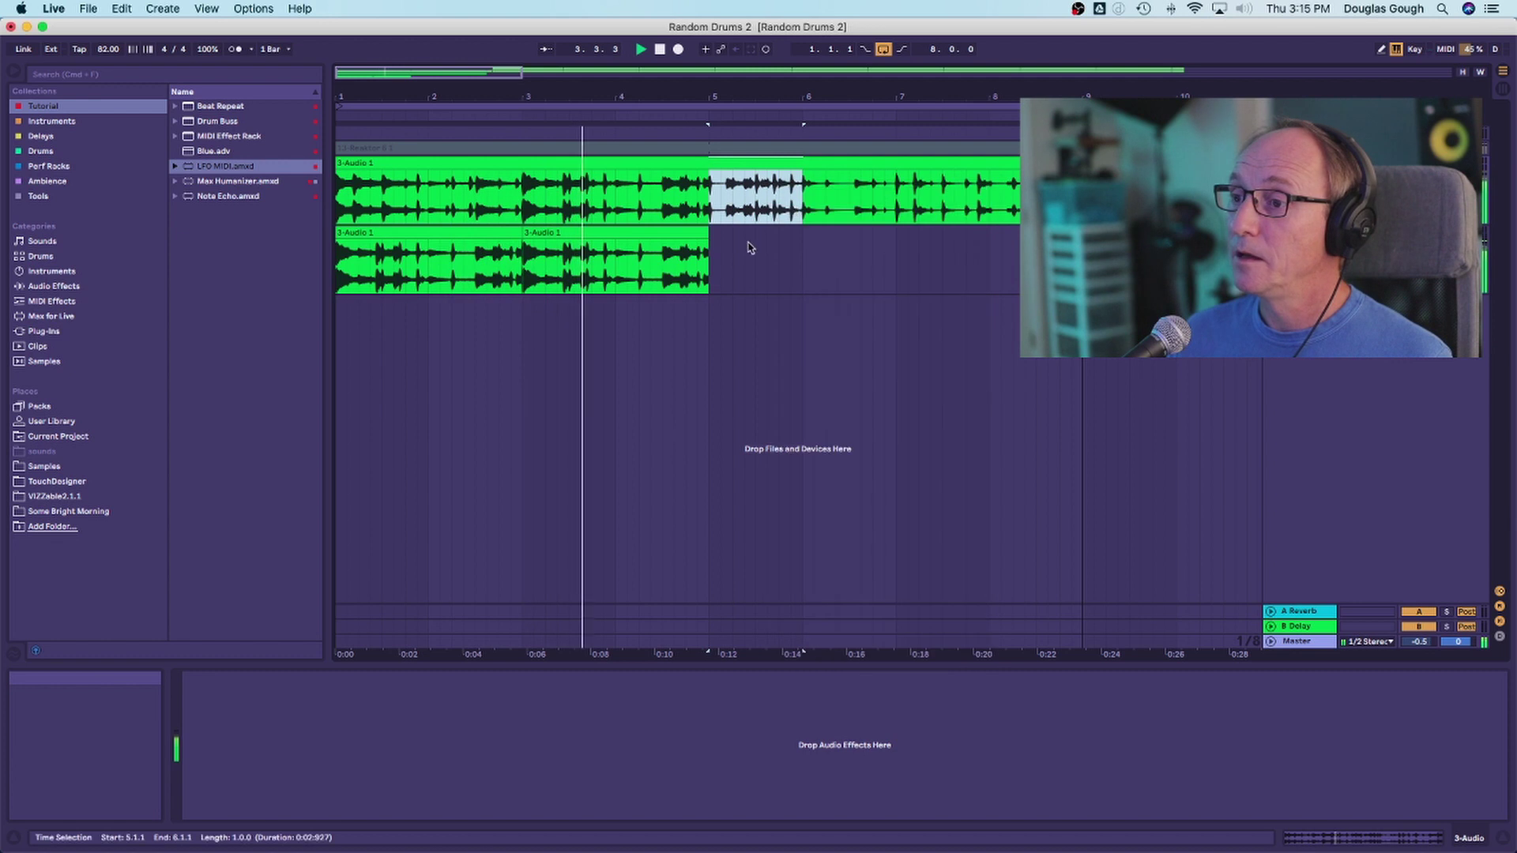
pyautogui.click(719, 266)
pyautogui.rightClick(716, 265)
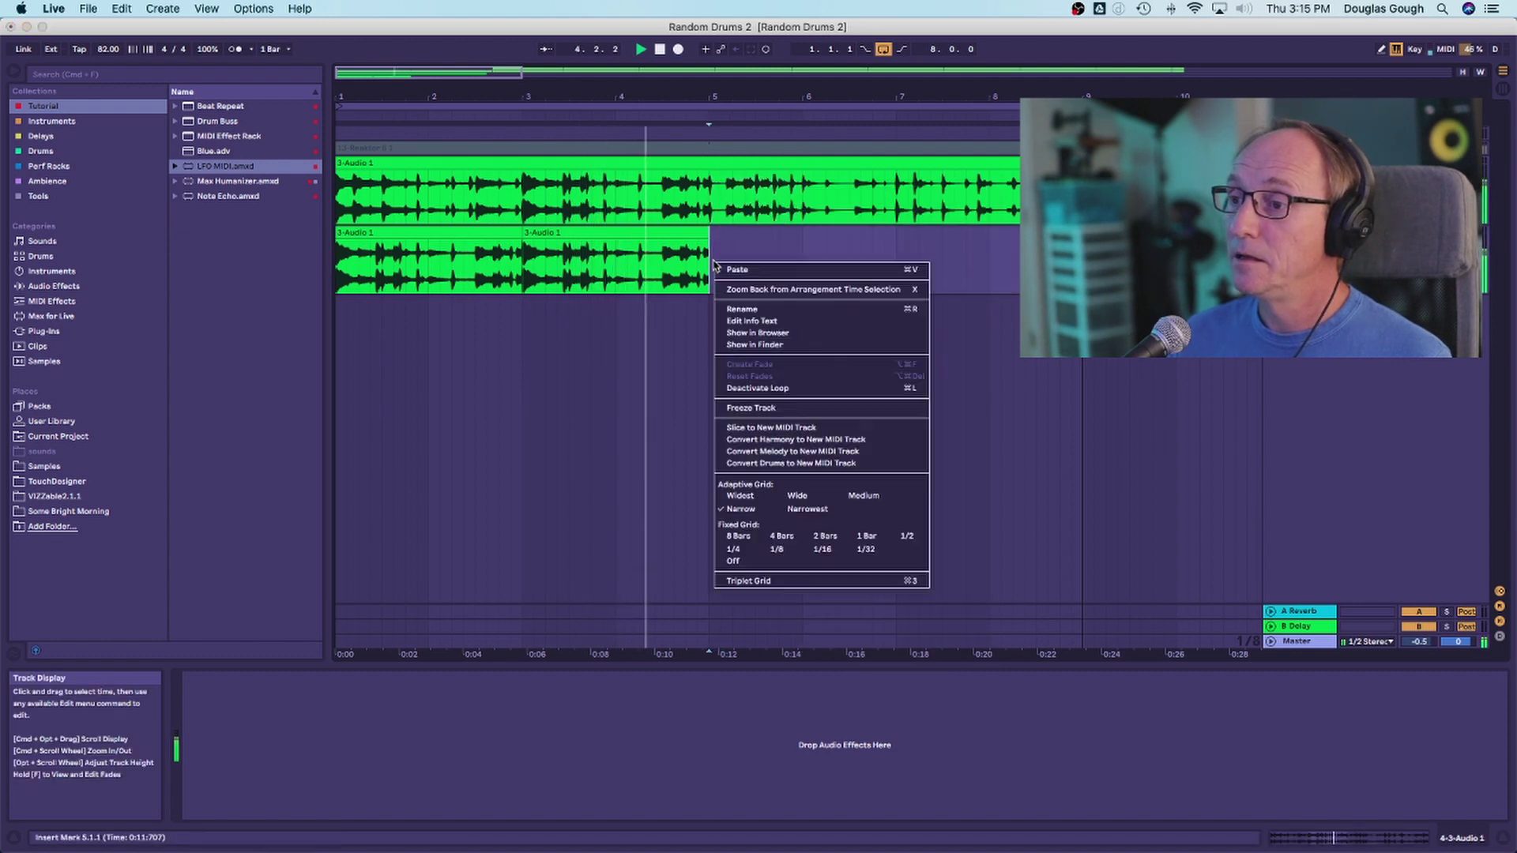
pyautogui.click(735, 271)
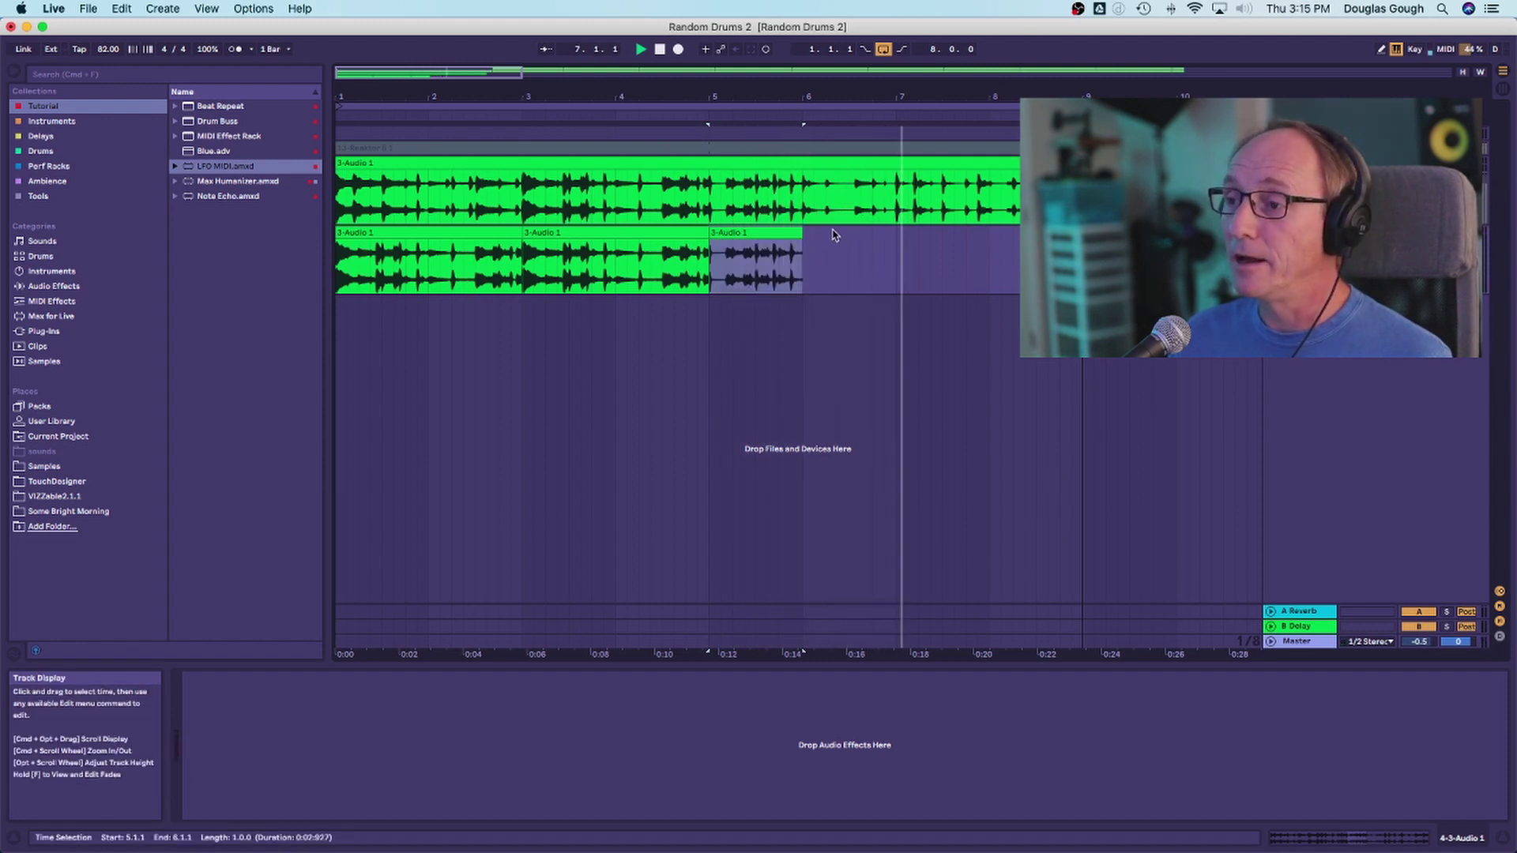
# Copy two bars starting at bar 7 of the recording and paste them at bar 6.
pyautogui.click(903, 203)
pyautogui.moveTo(903, 203); pyautogui.dragTo(1072, 203)
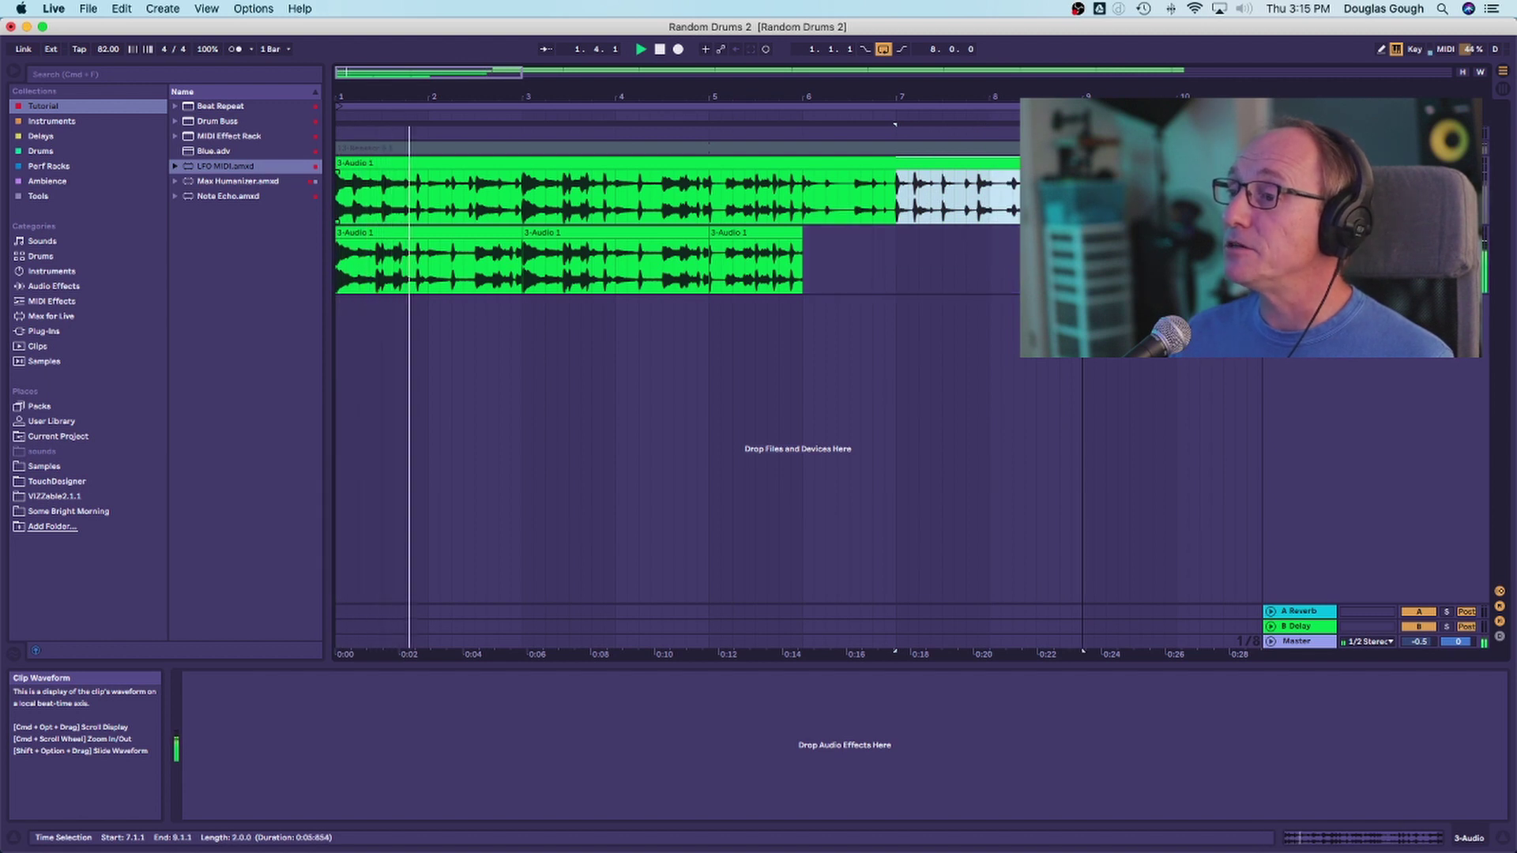
pyautogui.rightClick(964, 185)
pyautogui.click(975, 203)
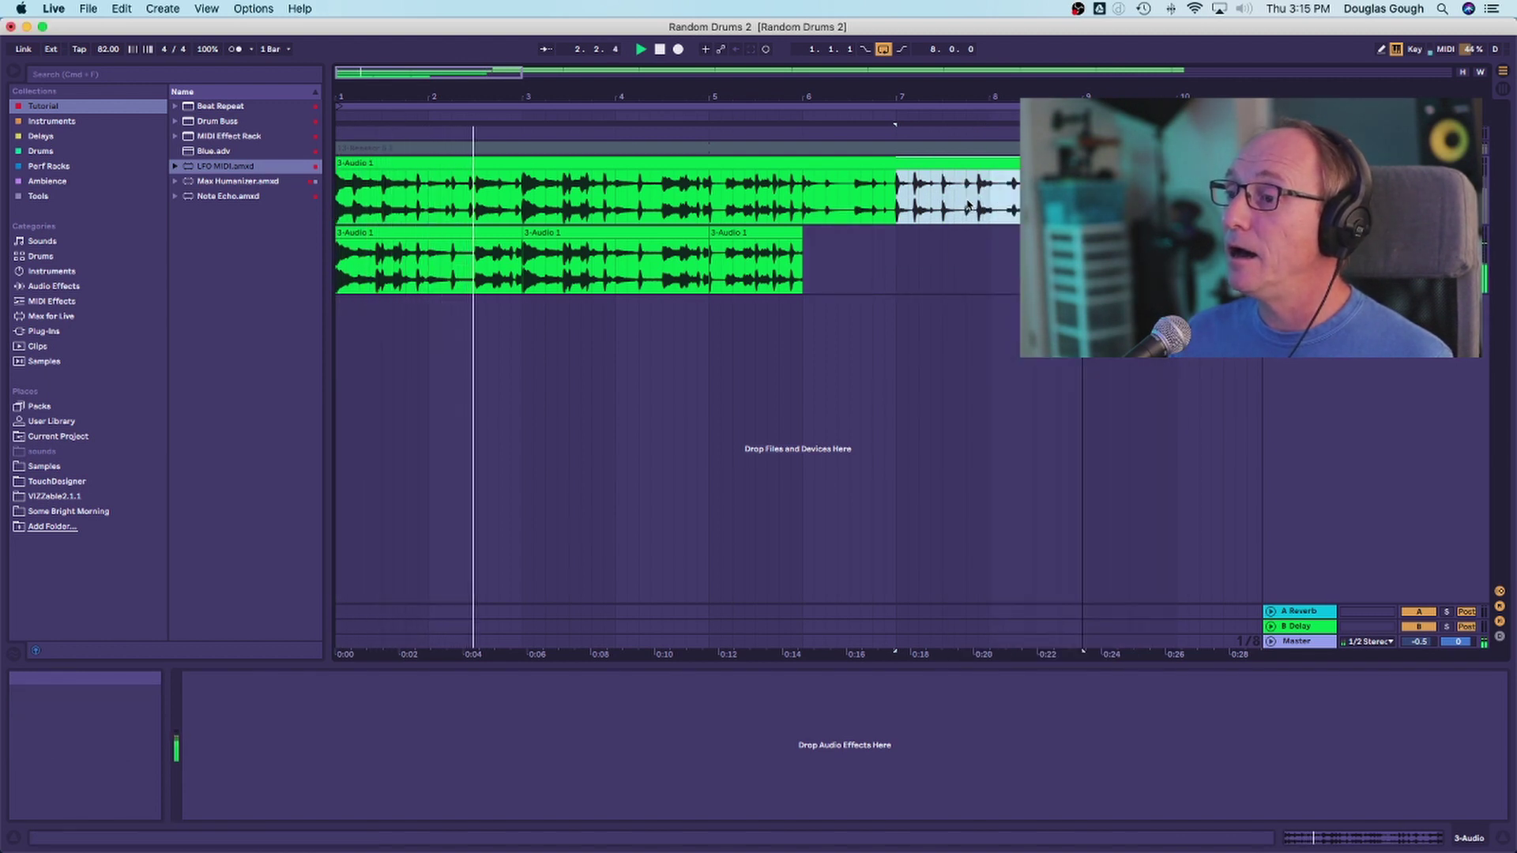
pyautogui.click(808, 263)
pyautogui.rightClick(807, 263)
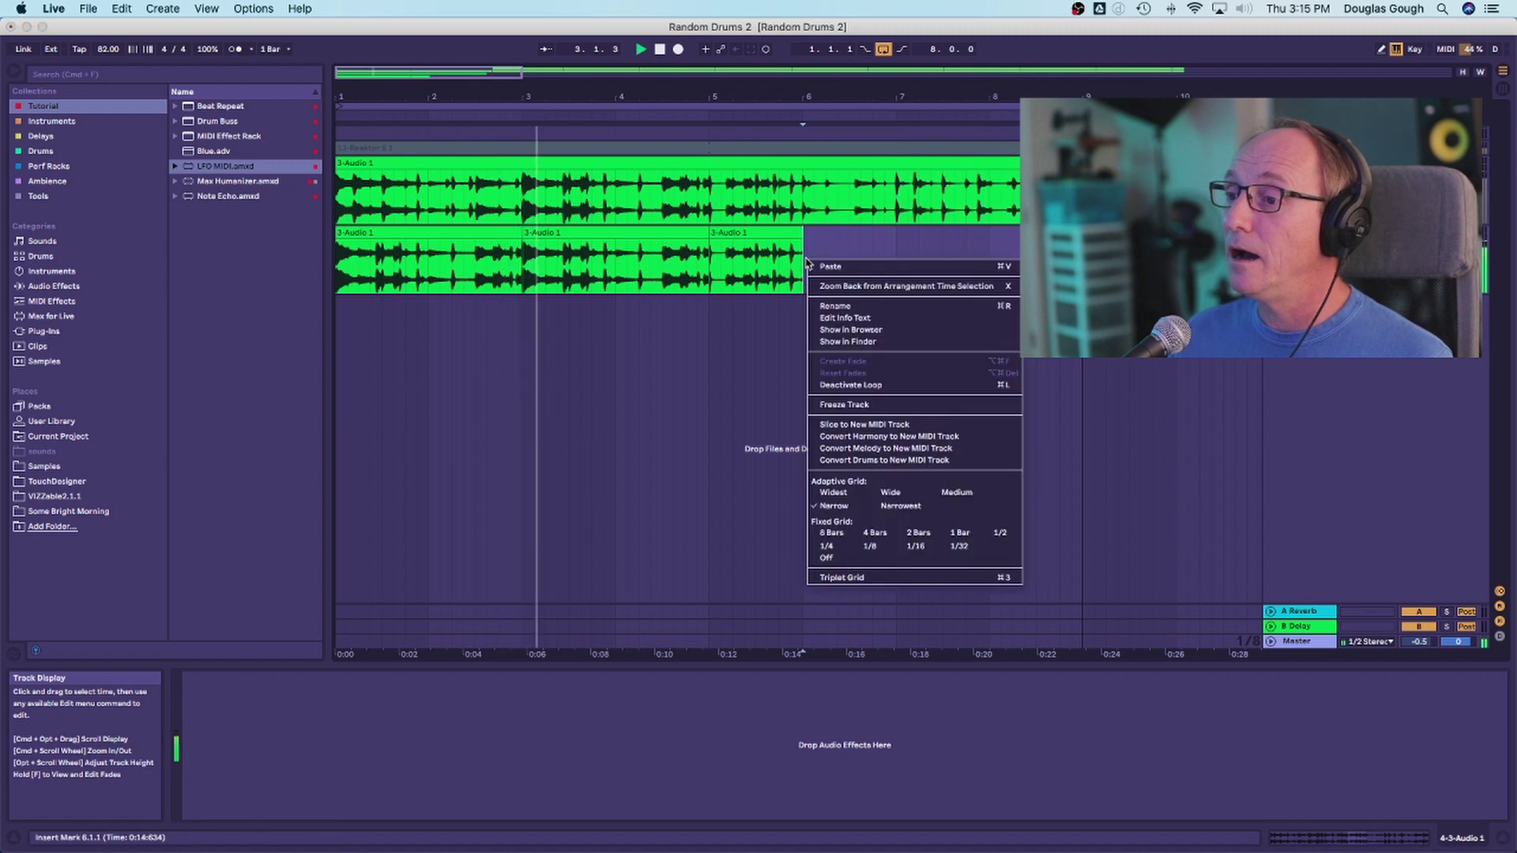
pyautogui.click(822, 268)
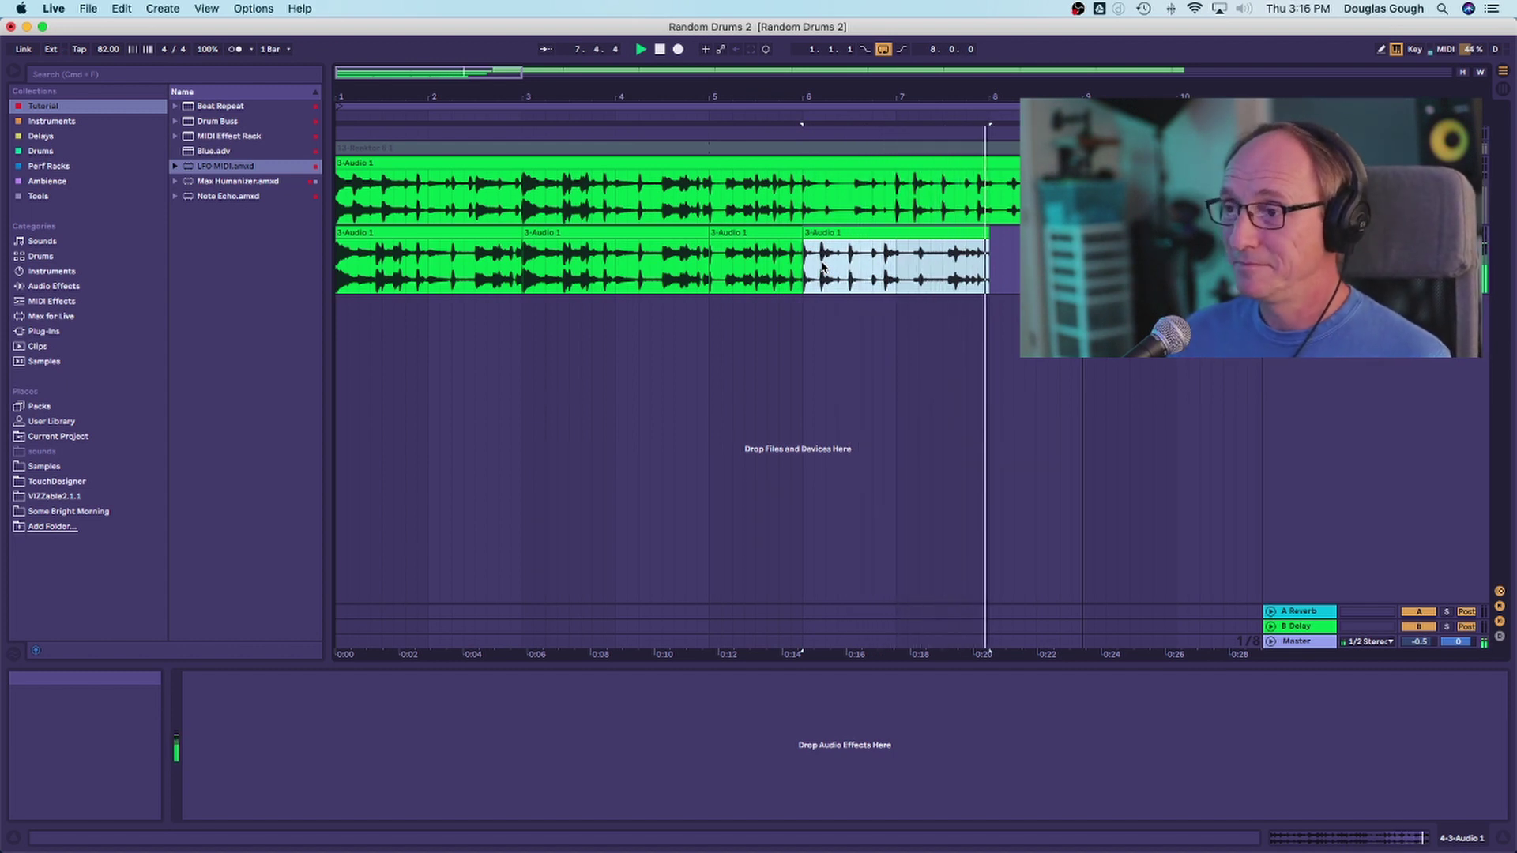
# Copy the first clip on the new track and paste it again at bar 8.
pyautogui.click(355, 234)
pyautogui.rightClick(358, 236)
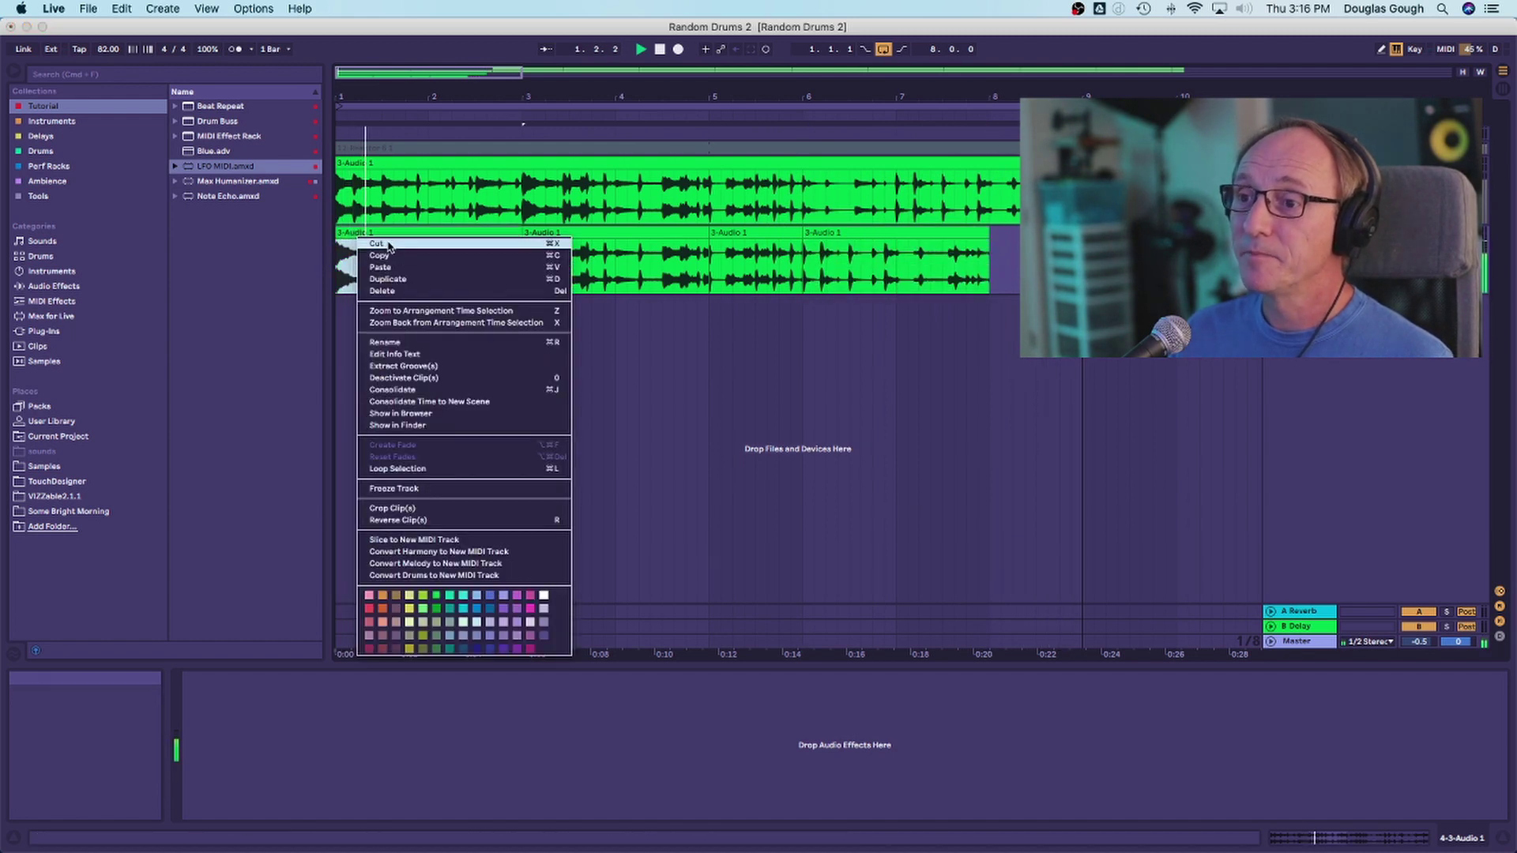
pyautogui.click(380, 256)
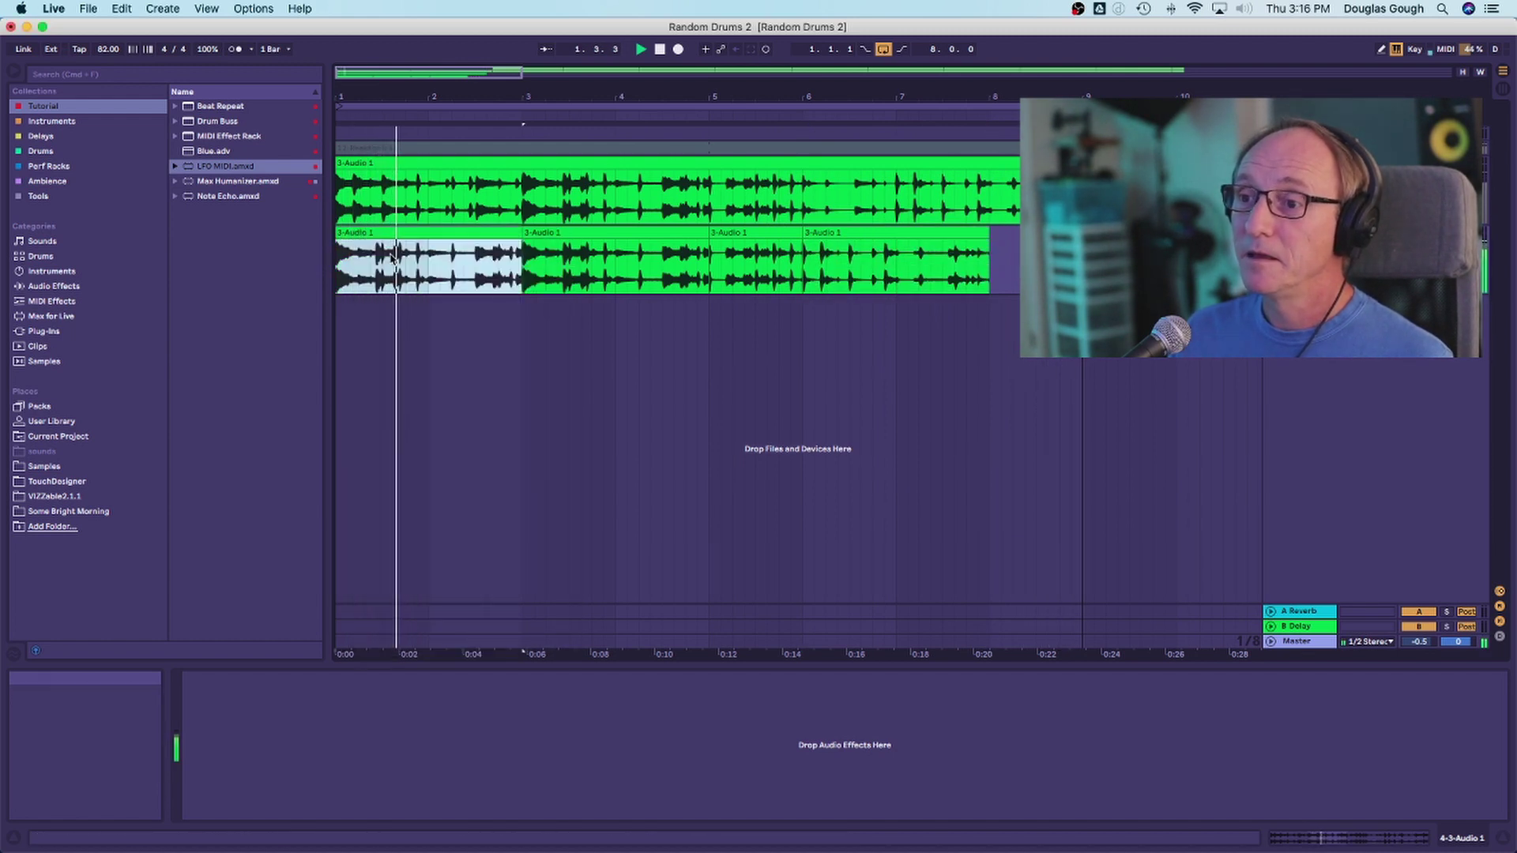
pyautogui.click(994, 279)
pyautogui.rightClick(995, 278)
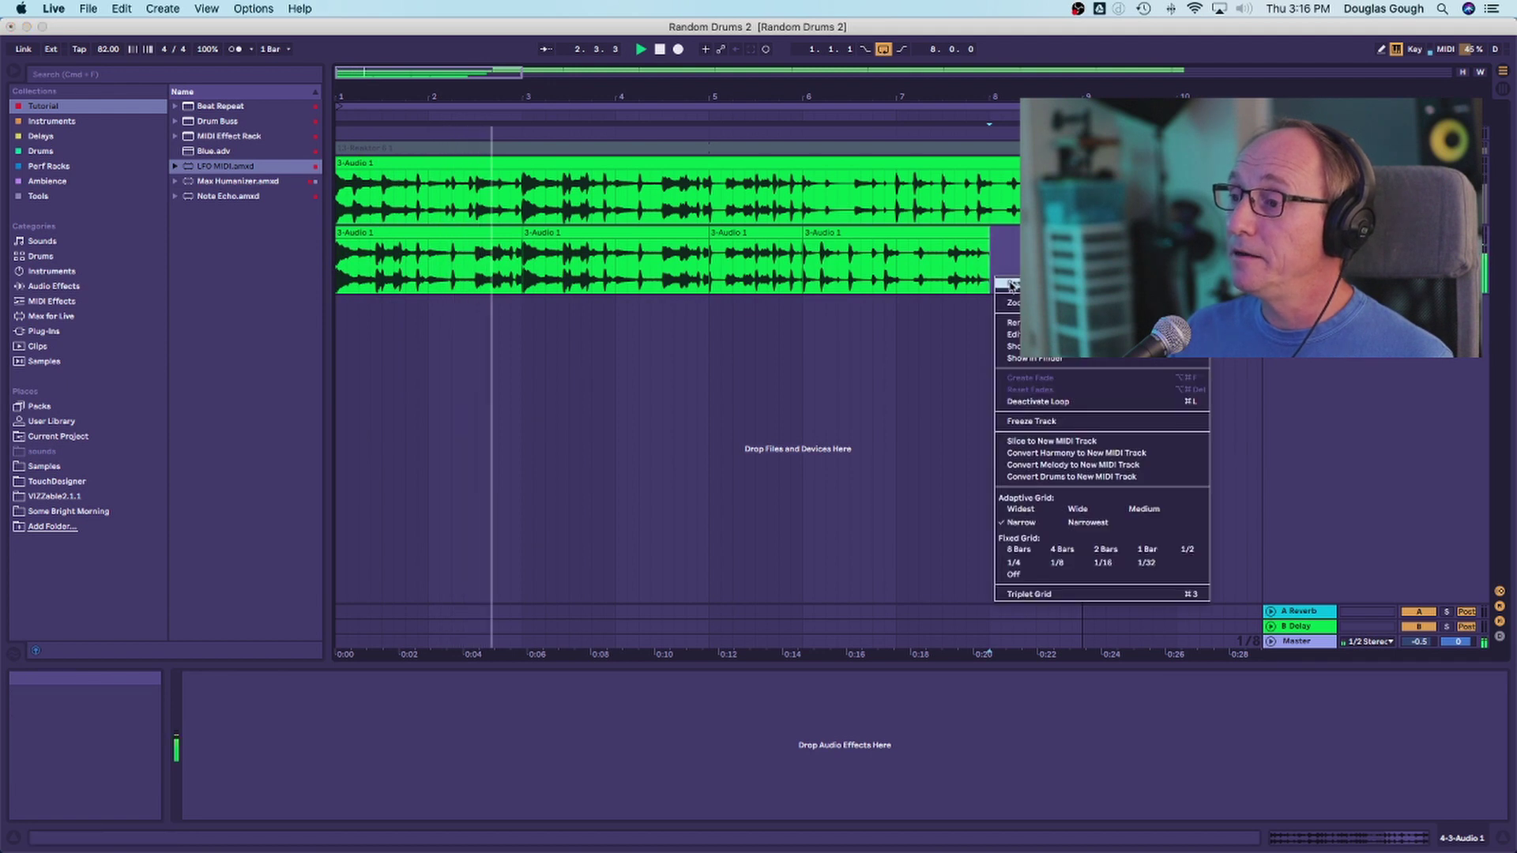
pyautogui.click(1011, 283)
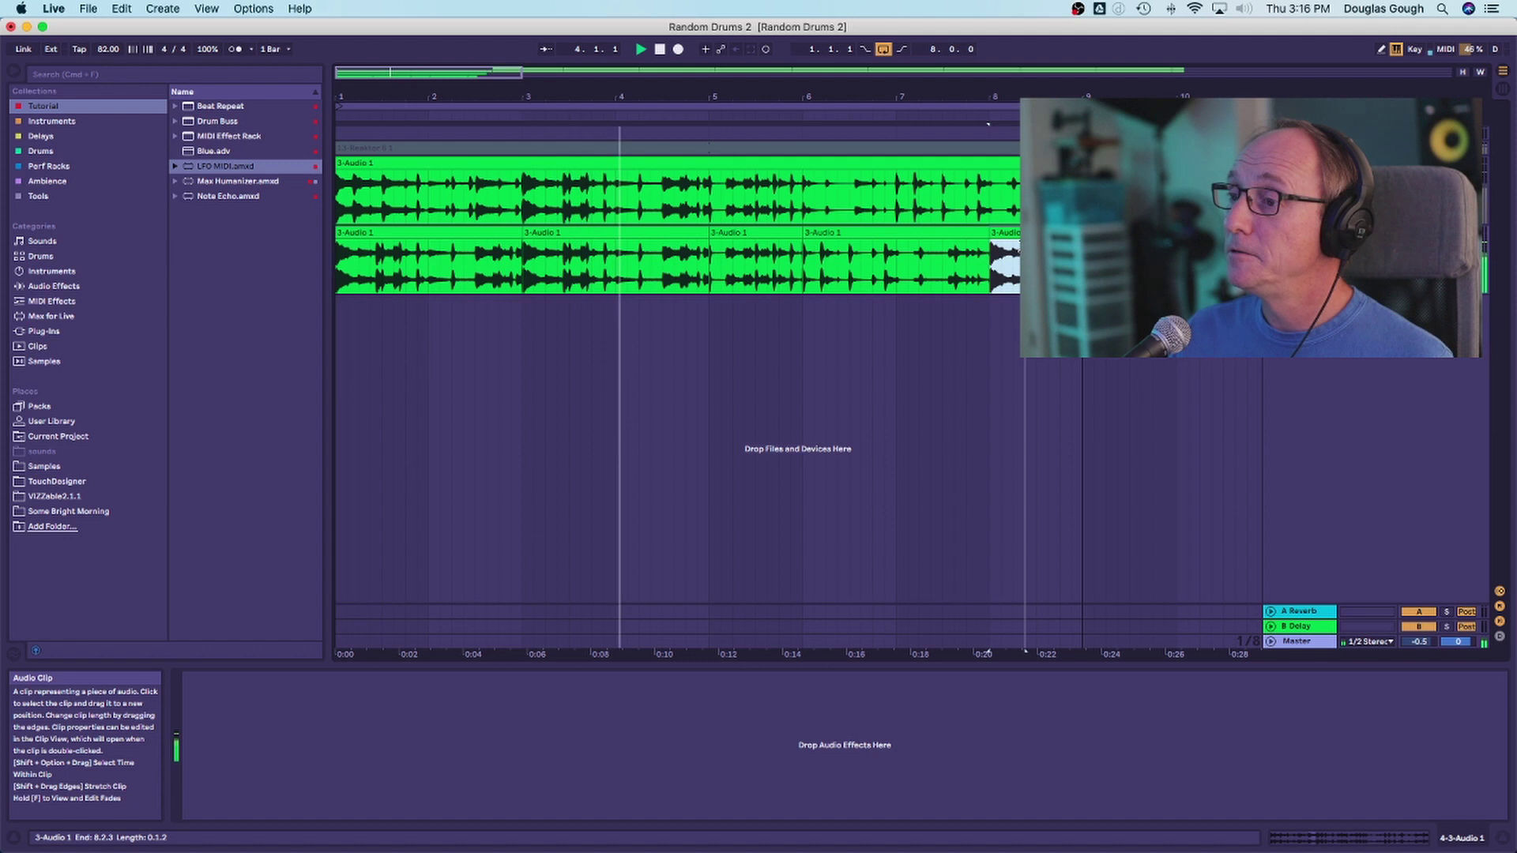
pyautogui.rightClick(1005, 233)
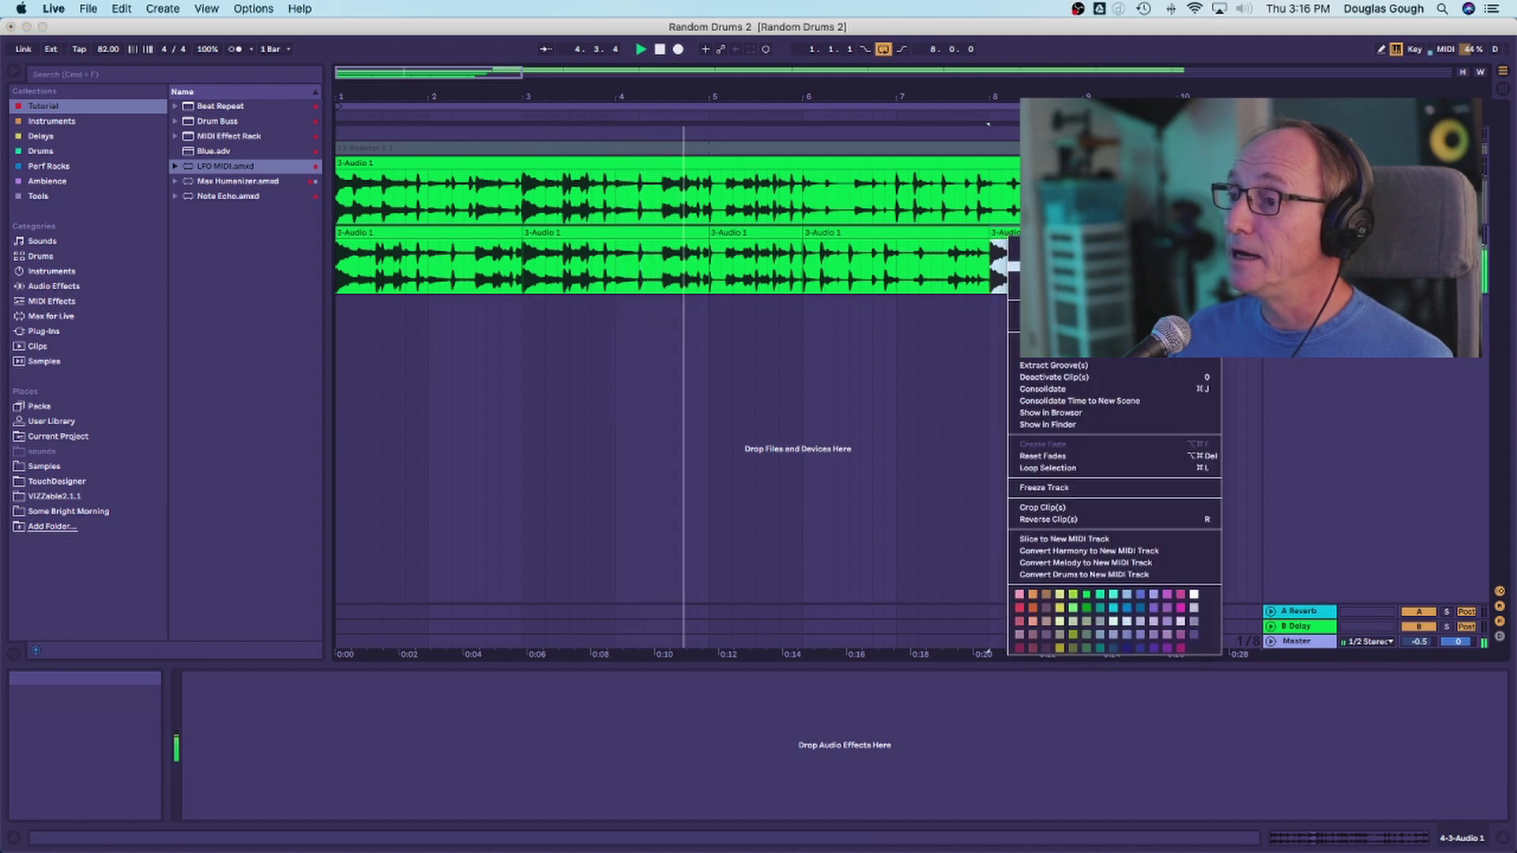
pyautogui.click(1059, 652)
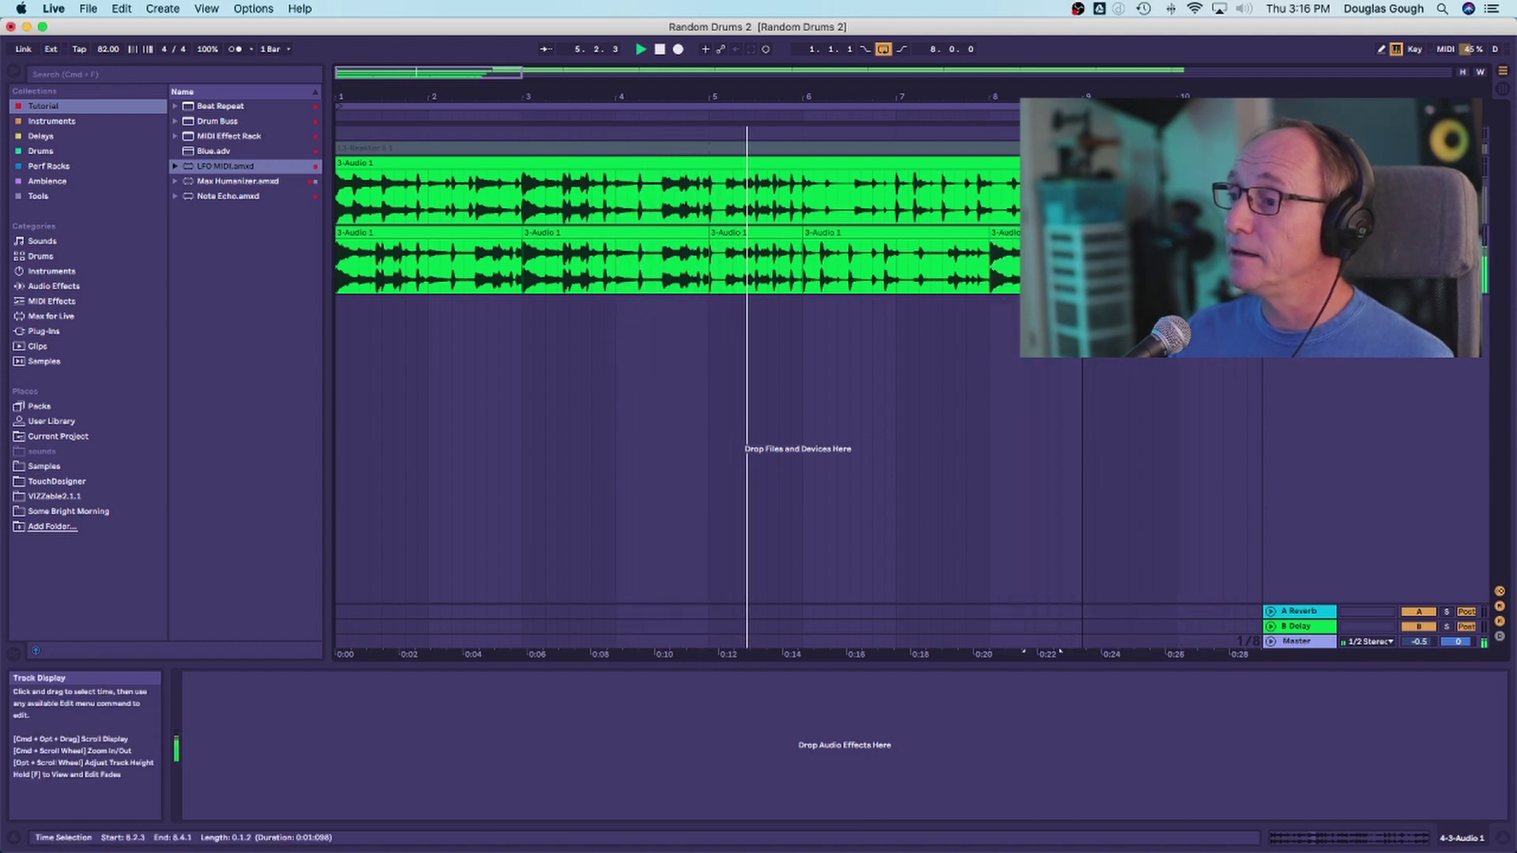
# Mark a short stretch within bar 8, then switch to Session View.
pyautogui.moveTo(1030, 260); pyautogui.dragTo(1064, 261)
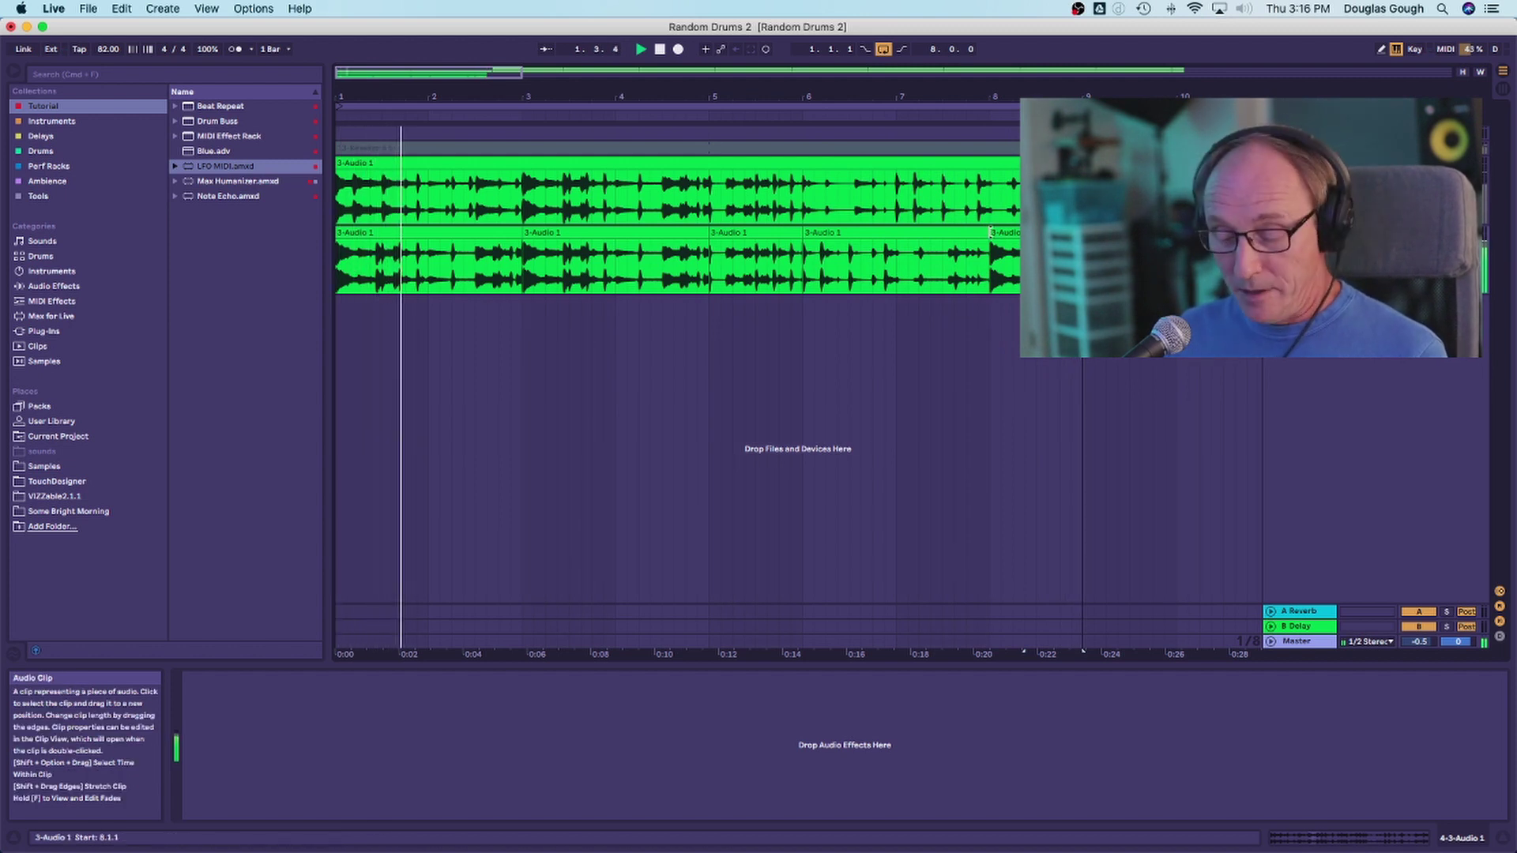
pyautogui.press('Tab')
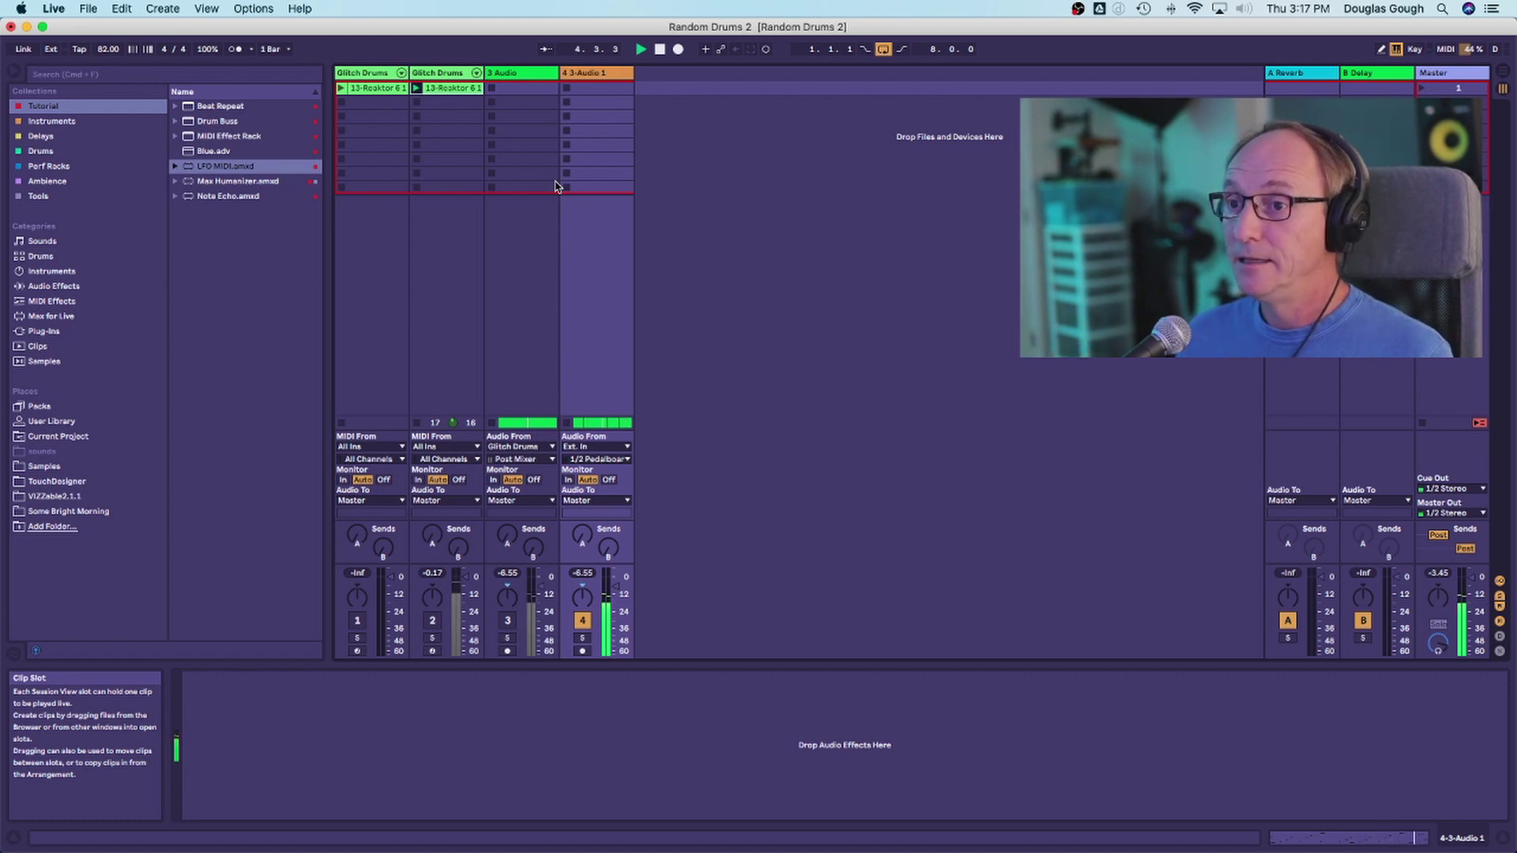
# Select the Glitch Drums track to display its devices from Max Humanizer through Drum Buss.
pyautogui.click(454, 73)
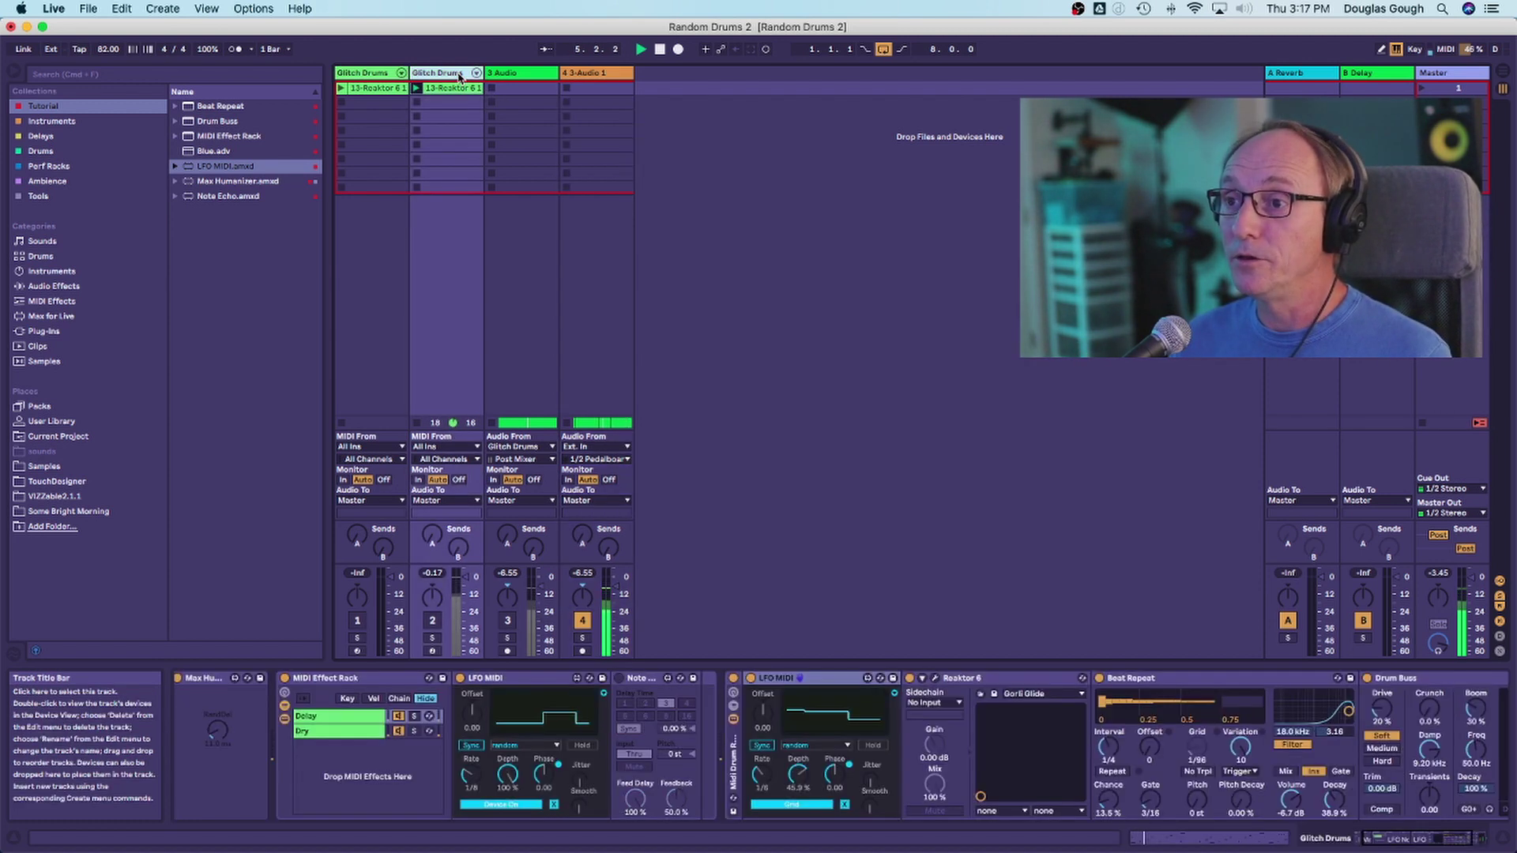